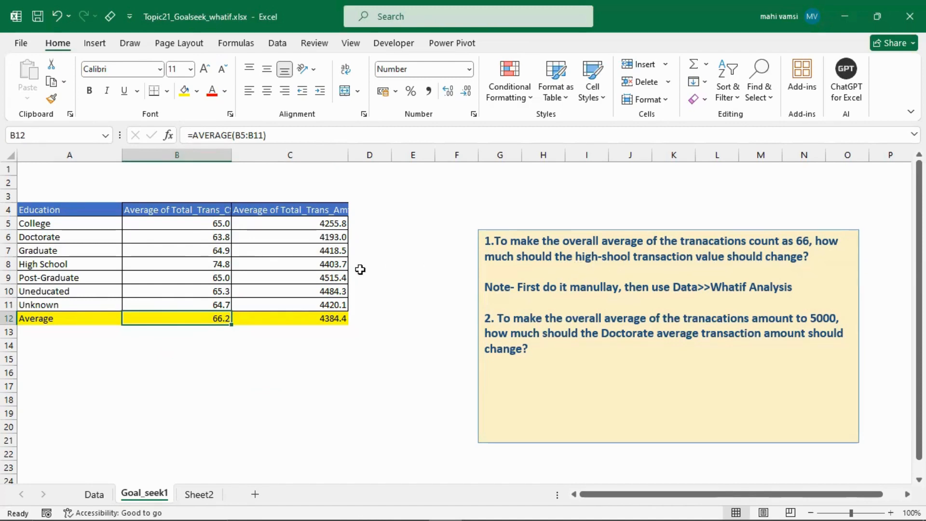
- Try a High School transaction count of 74 in B8 and check the overall average in B12
click(183, 267)
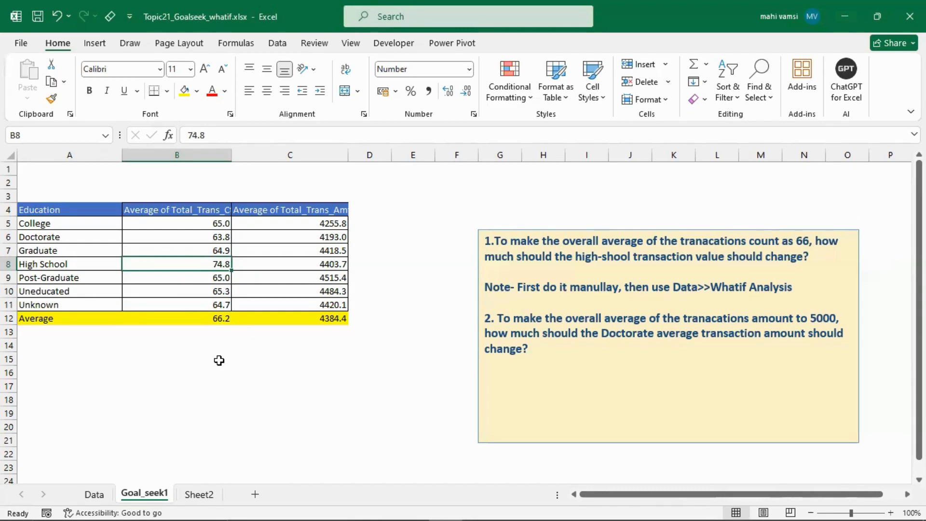
text(74)
key(Return)
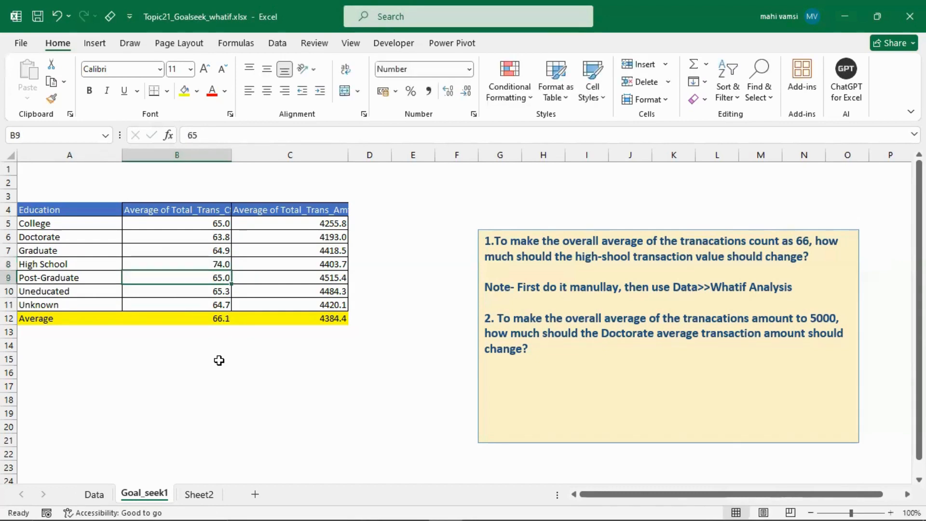
click(209, 320)
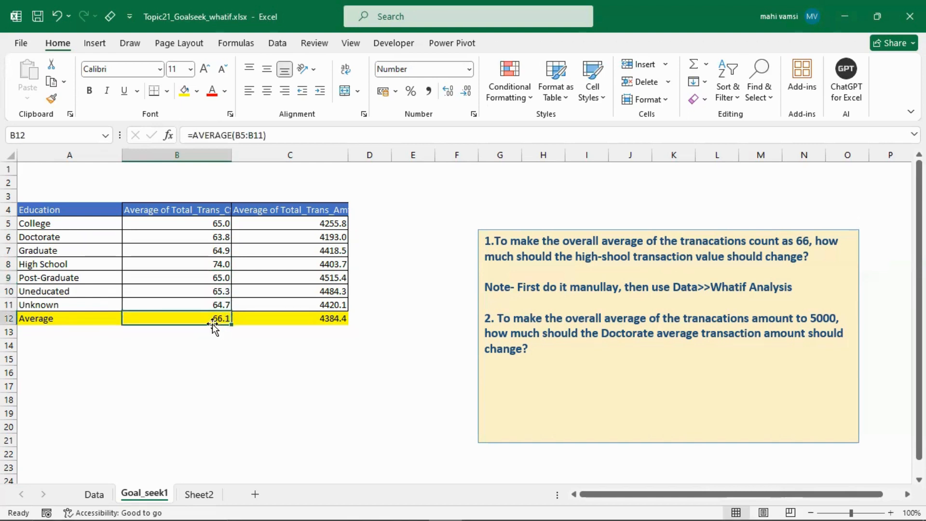
- Try 80 as the High School transaction count in B8, and undo both manual changes to that cell
click(196, 263)
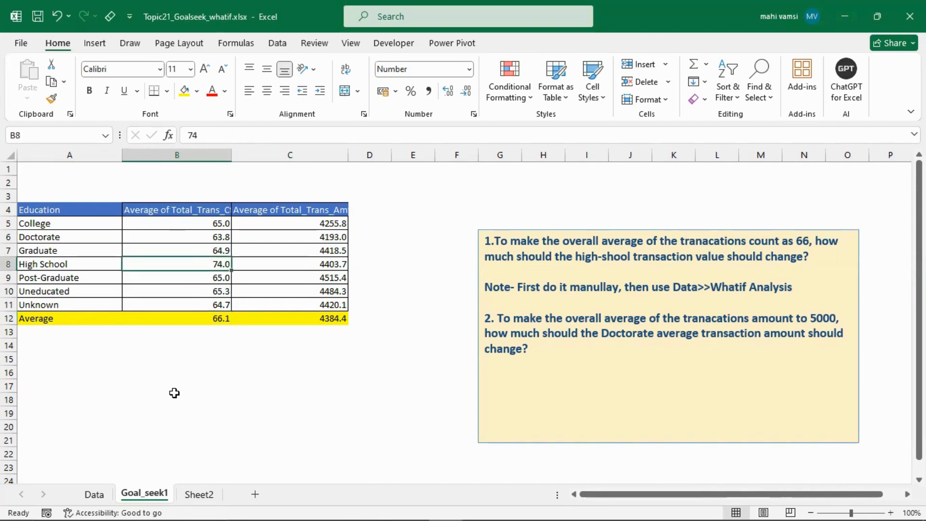
text(80)
key(Return)
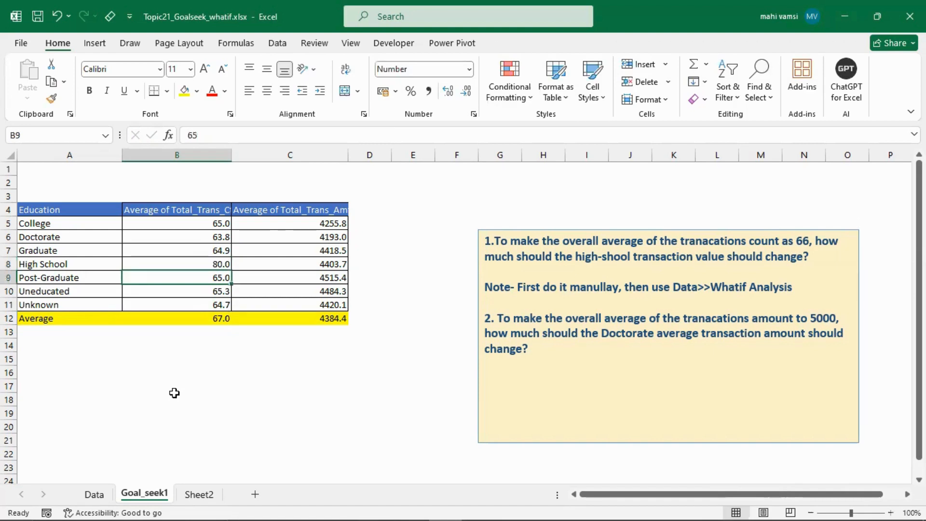
key(ctrl+z)
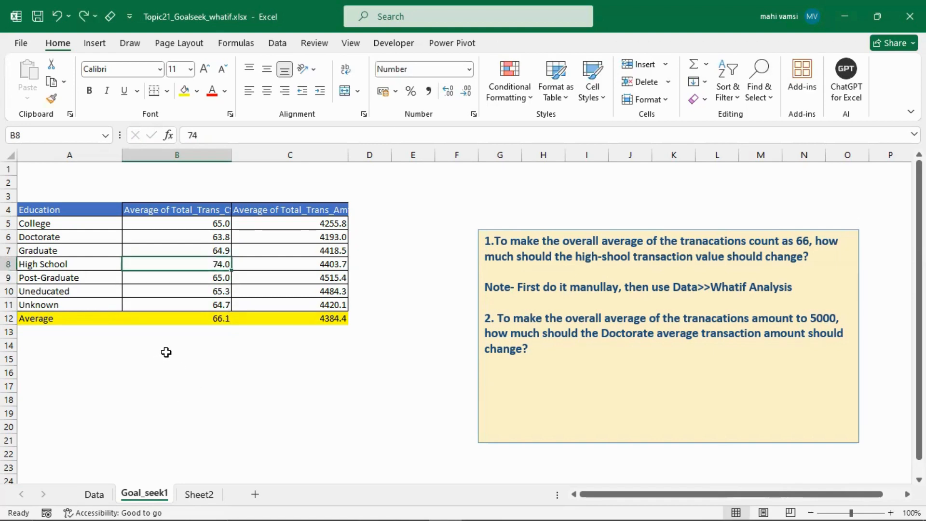
key(ctrl+z)
- Try Goal Seek on the average transaction count in B12 with target 70 by changing B8, and discard the solution
click(276, 44)
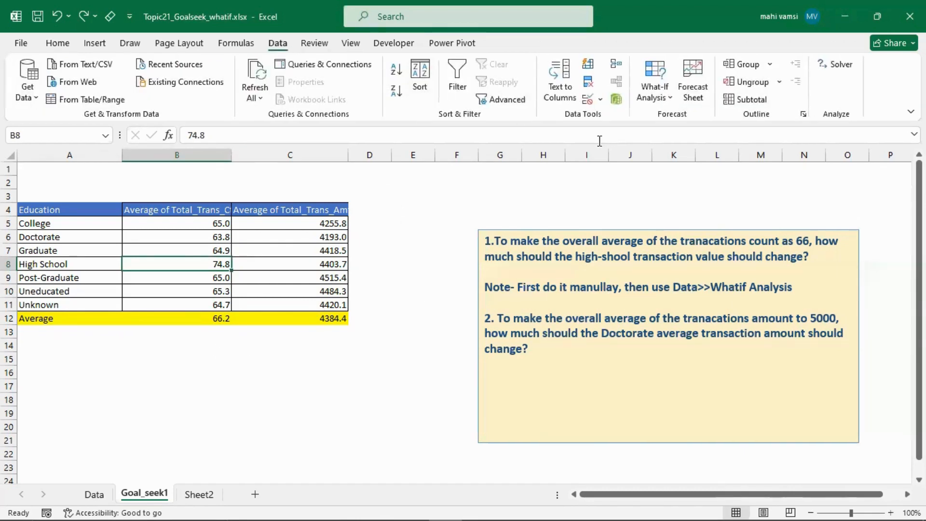
click(663, 99)
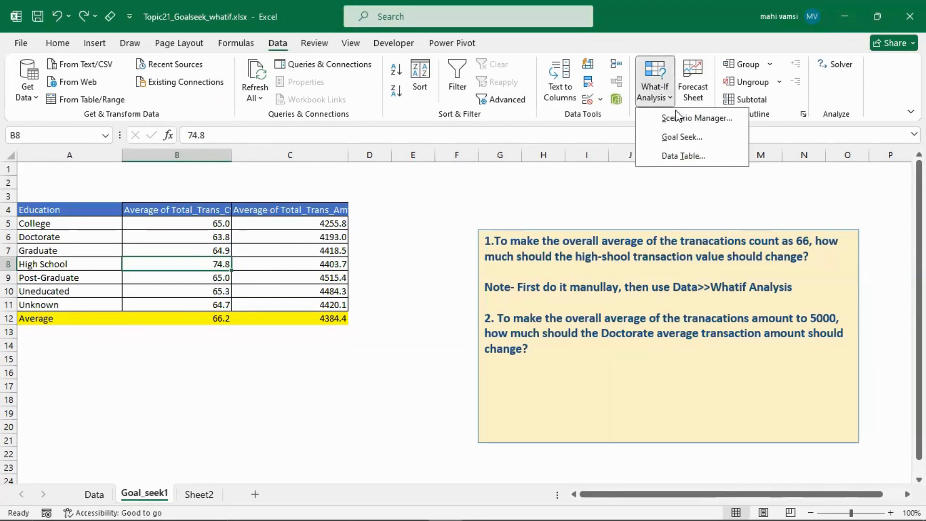
click(678, 137)
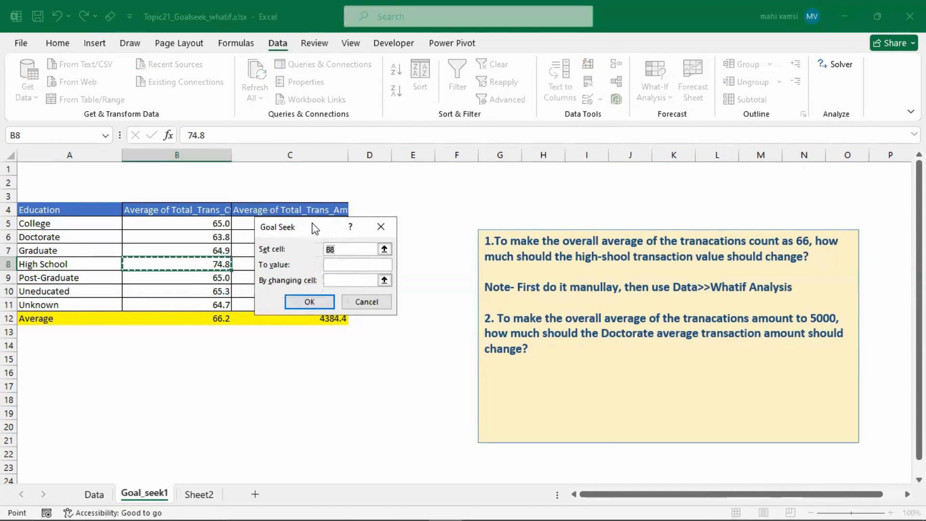
drag(315, 228, 291, 227)
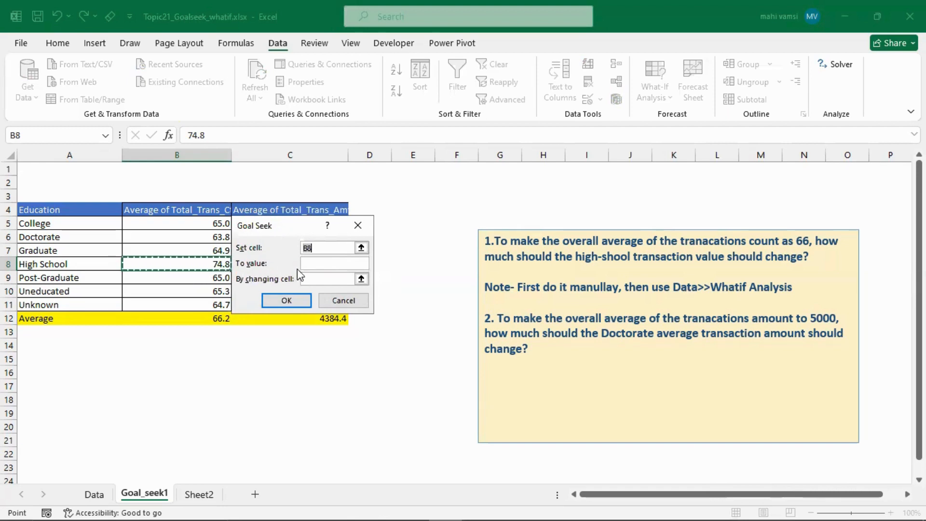
drag(305, 222, 340, 212)
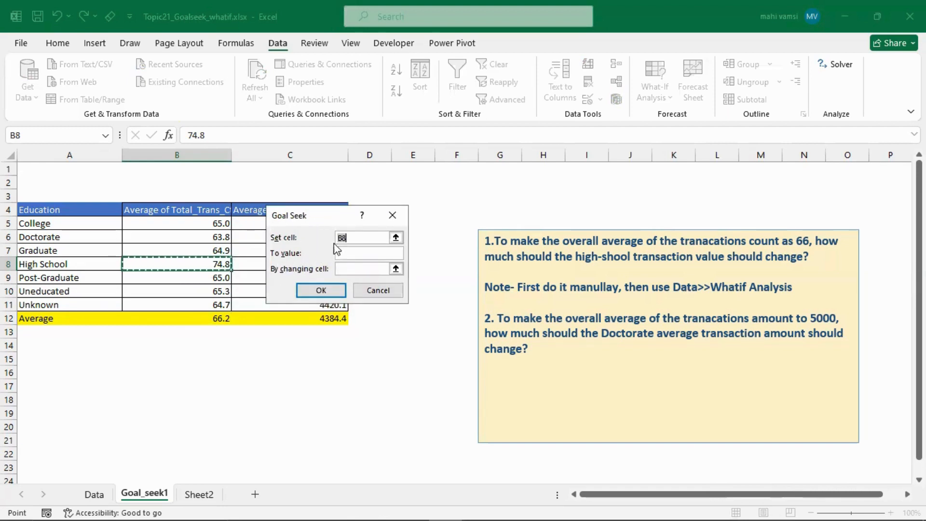
click(208, 323)
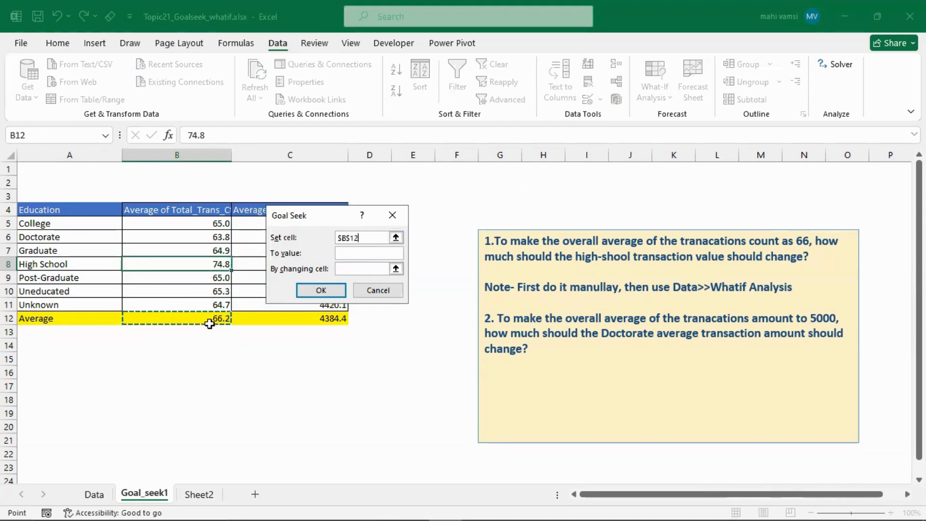
click(347, 253)
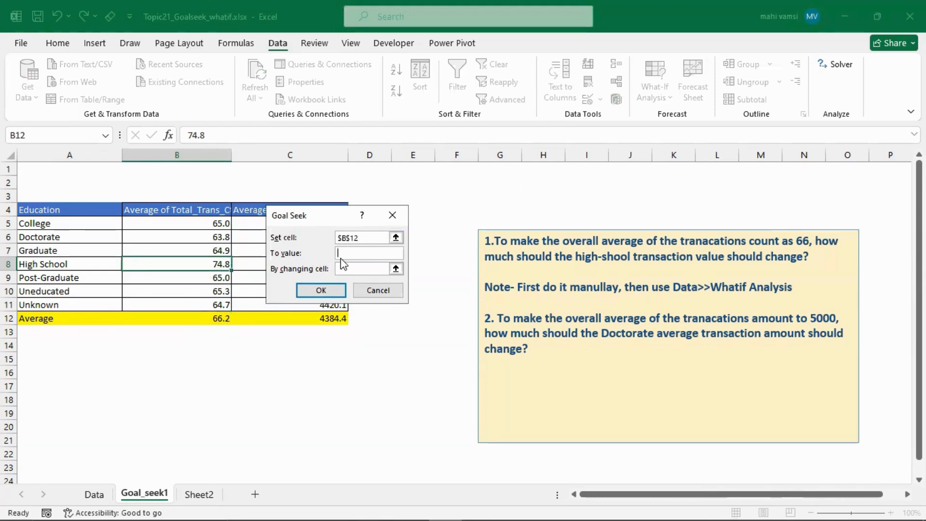
text(70)
click(357, 270)
click(169, 265)
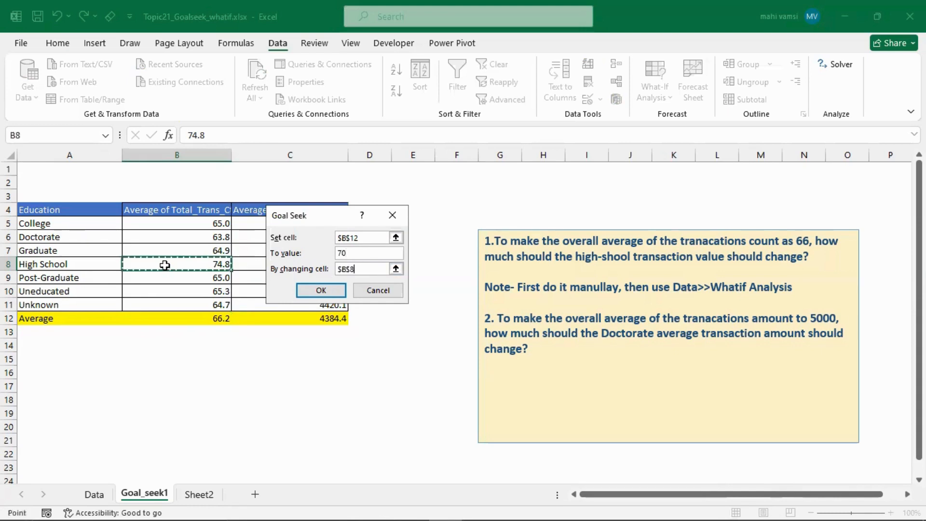
click(302, 288)
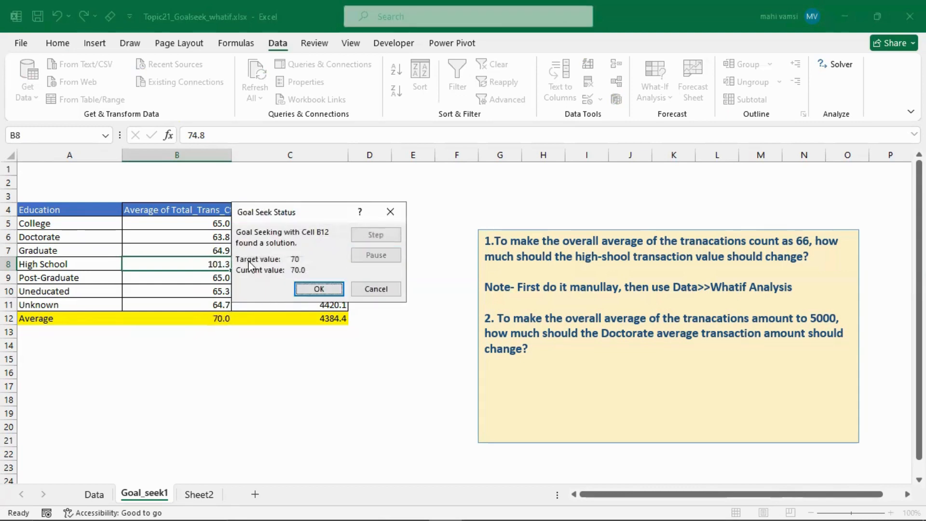
drag(313, 214, 341, 208)
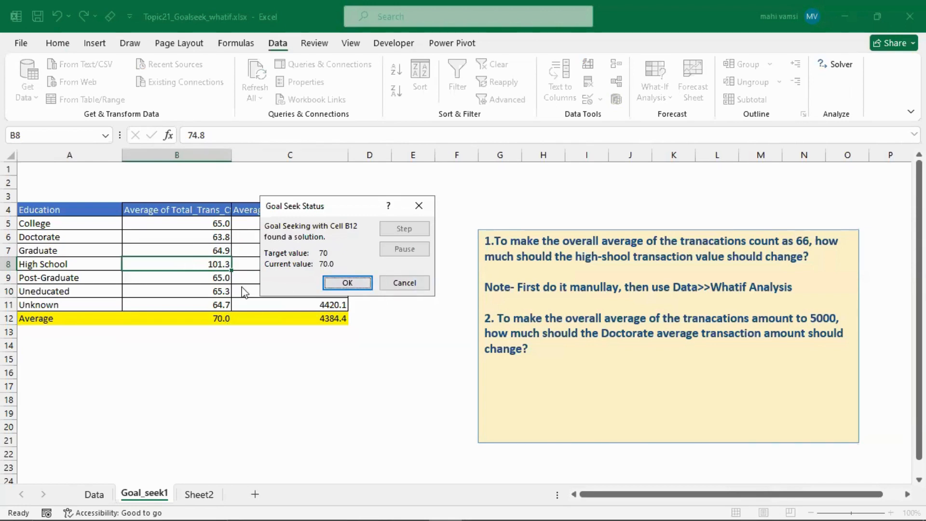
click(404, 283)
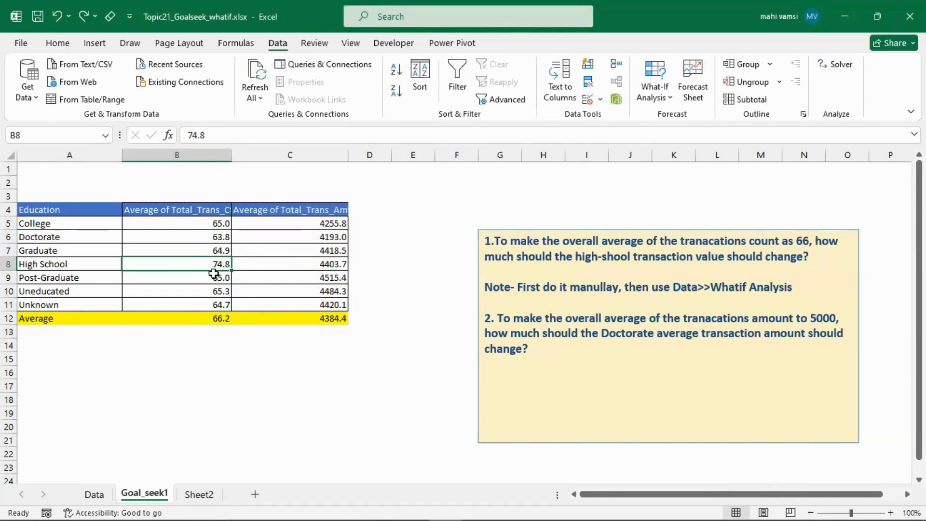
- Run Goal Seek to bring B12 to 66 by changing the High School count in B8, accept the solution and undo it
click(661, 97)
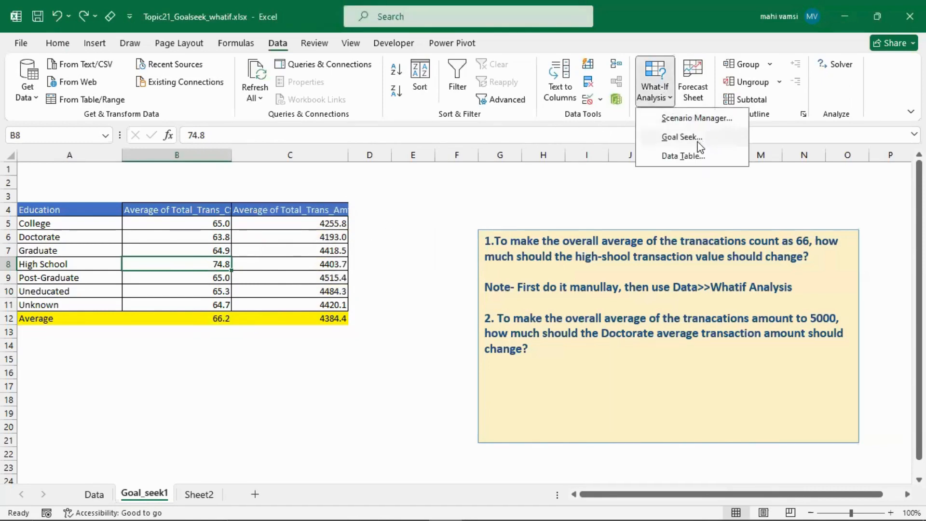
click(688, 139)
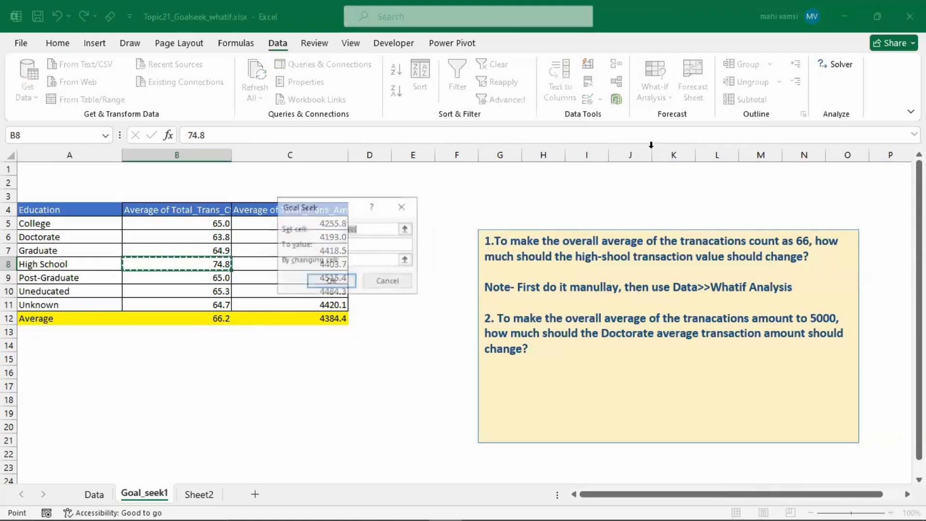
click(213, 321)
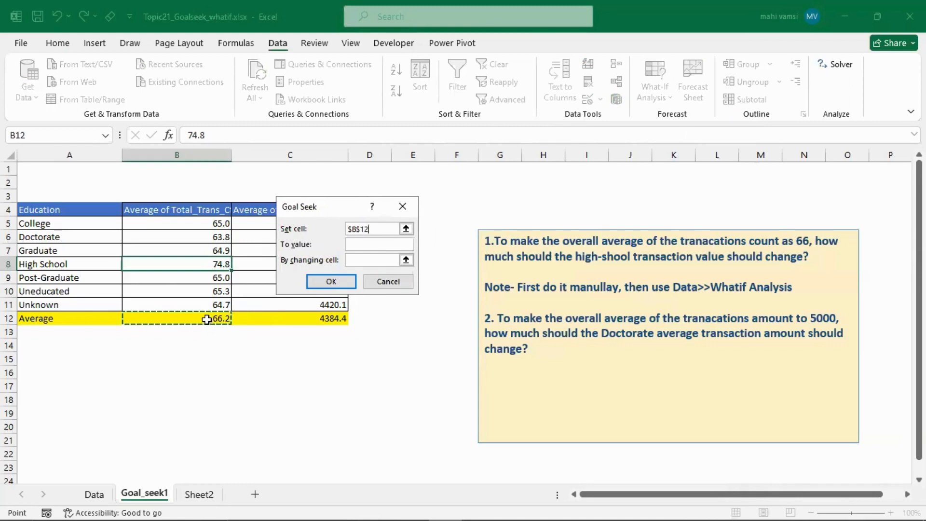
click(368, 245)
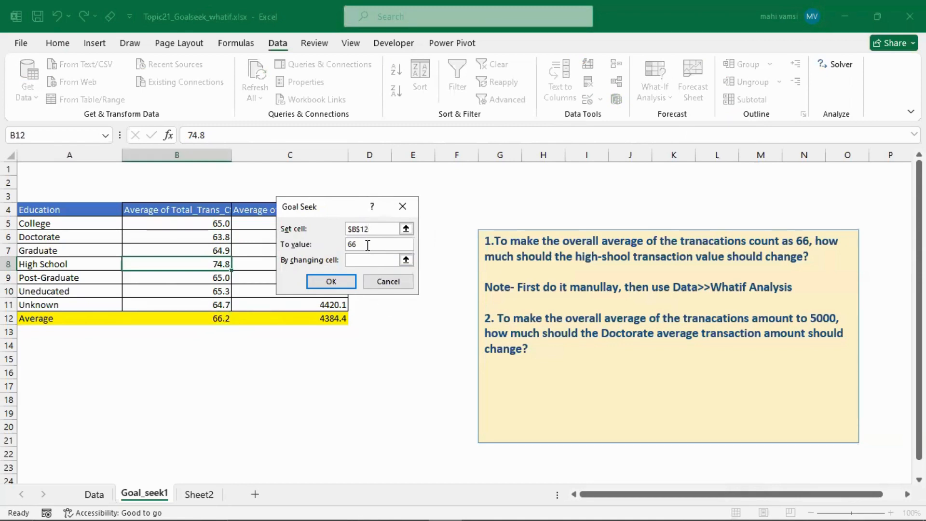
click(361, 259)
click(192, 265)
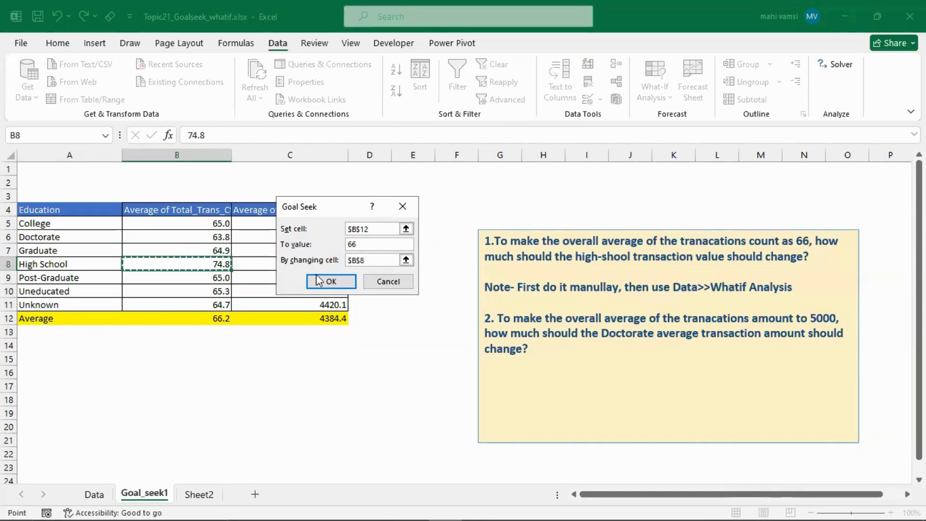
click(330, 283)
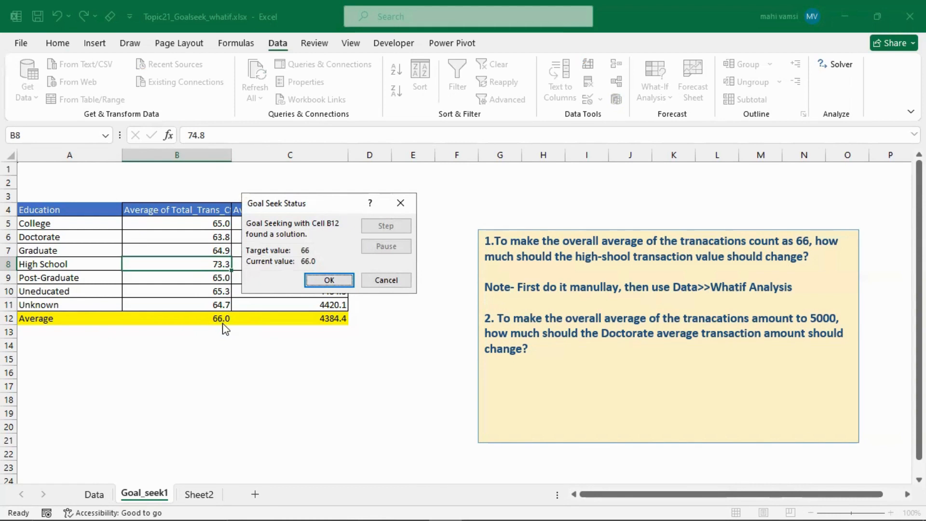
click(324, 281)
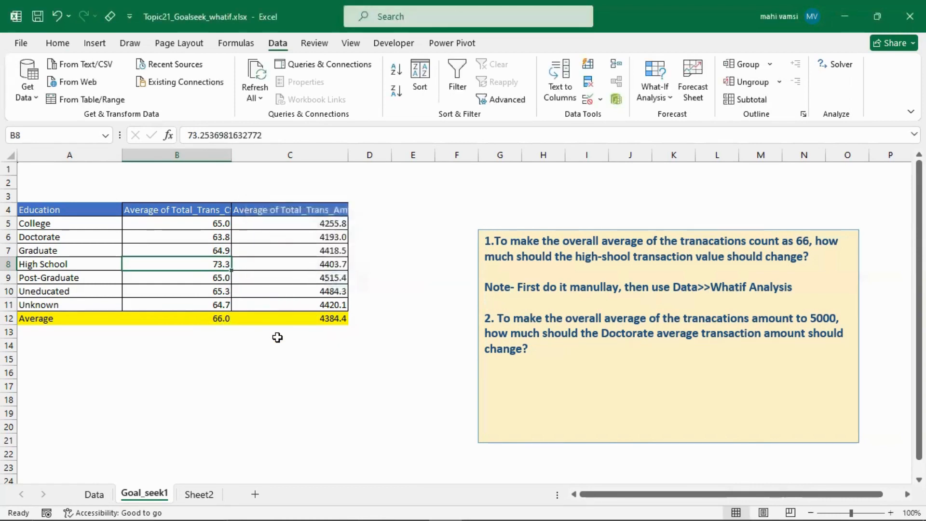
key(ctrl+z)
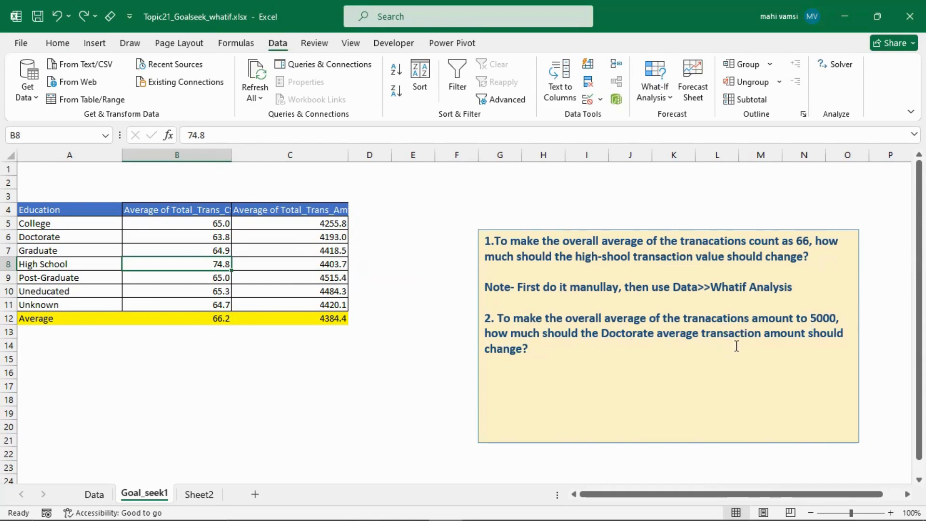
- Enter the target amount 5000 in C13, directly below the overall average transaction amount
click(316, 319)
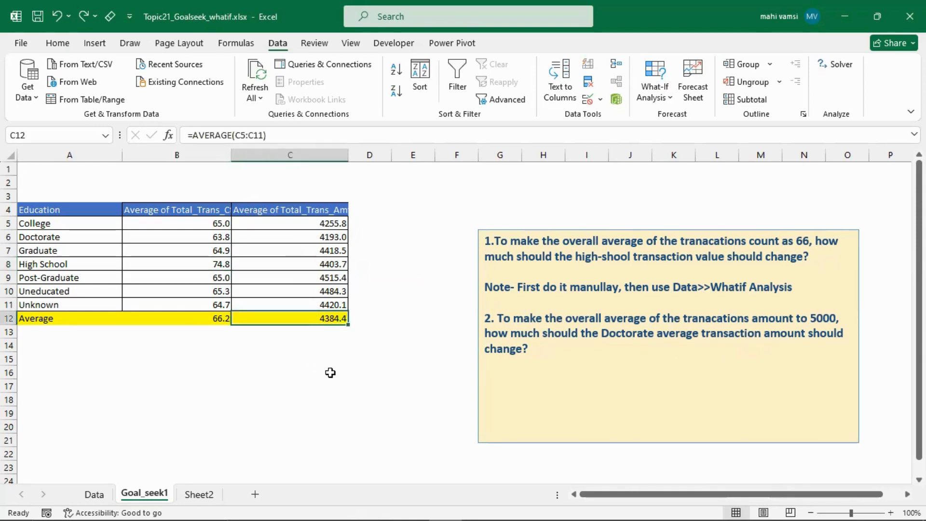
click(311, 334)
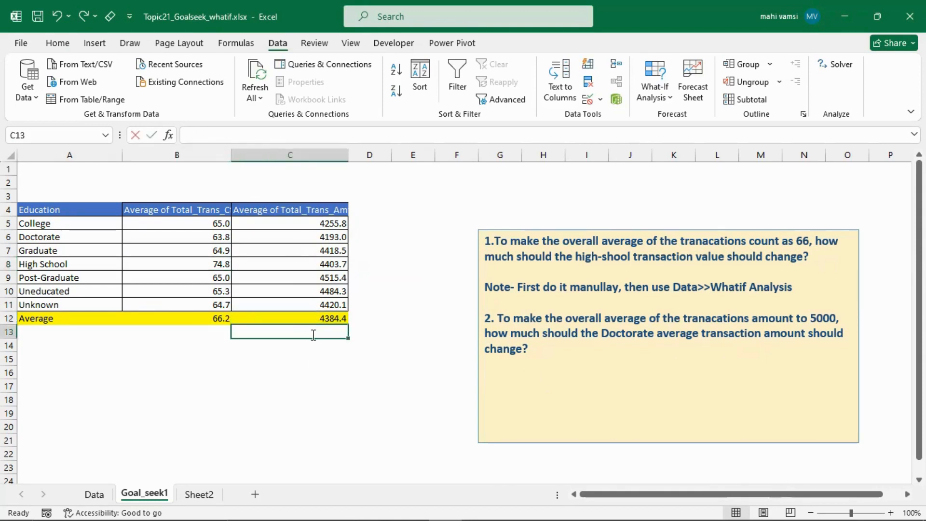
text(5000)
key(Return)
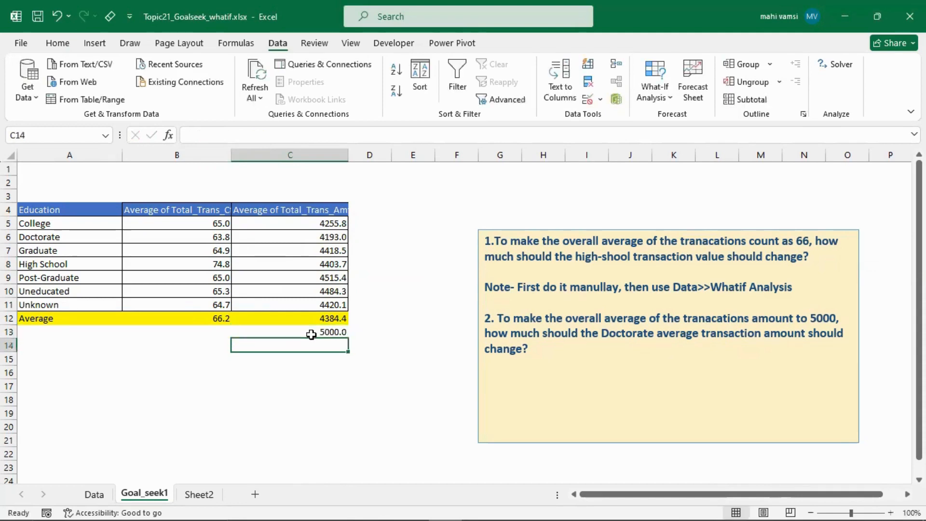
click(311, 334)
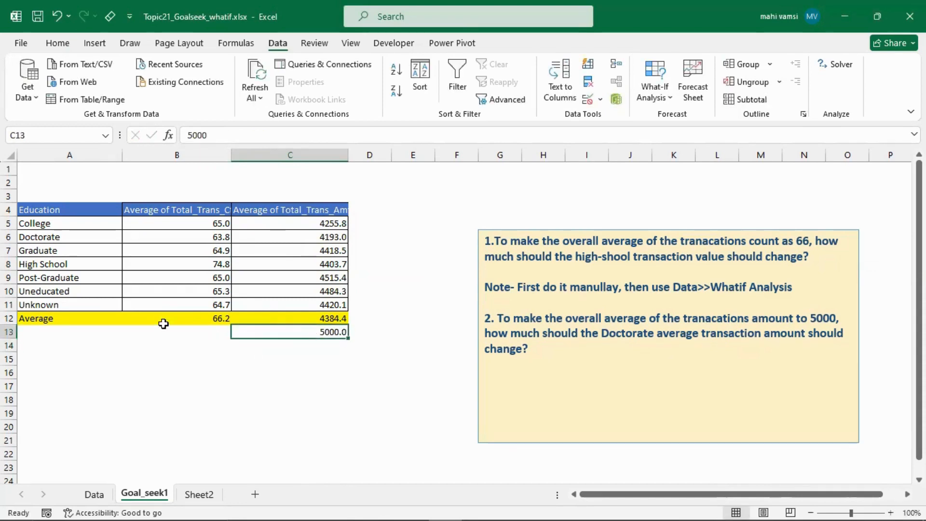
- Try 4700 as the Doctorate average transaction amount in C6, and undo the change
click(300, 234)
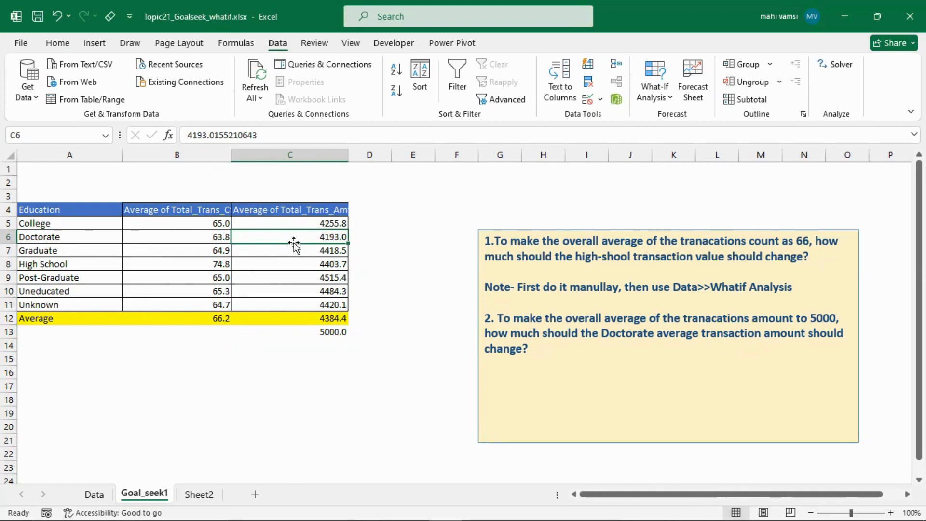
text(4700)
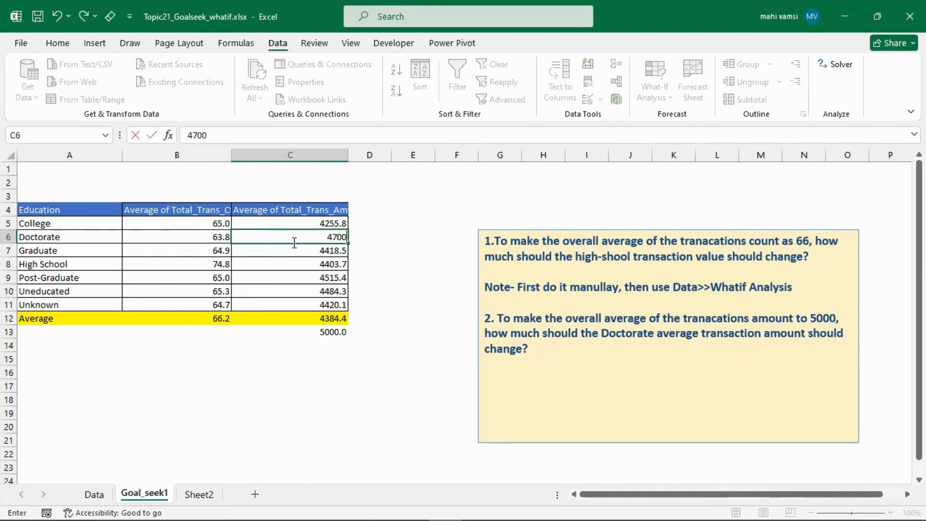
key(Return)
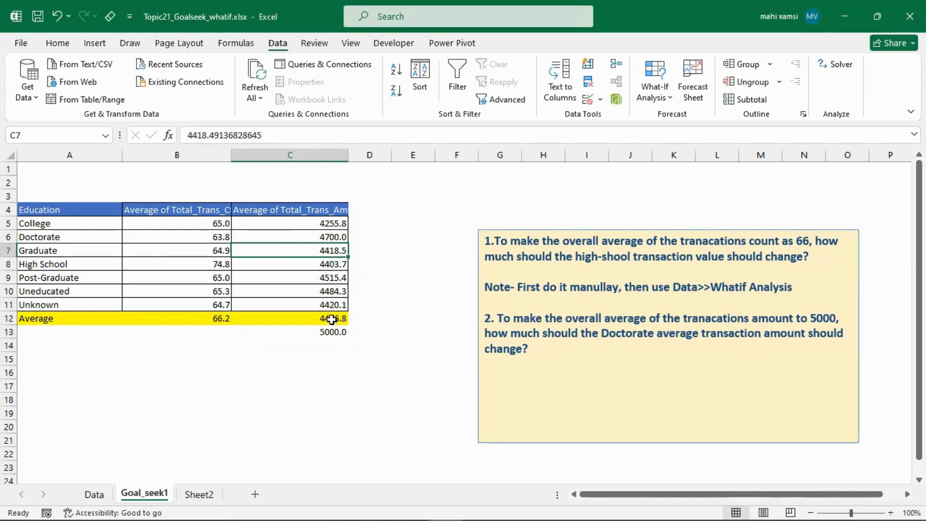
key(ctrl+z)
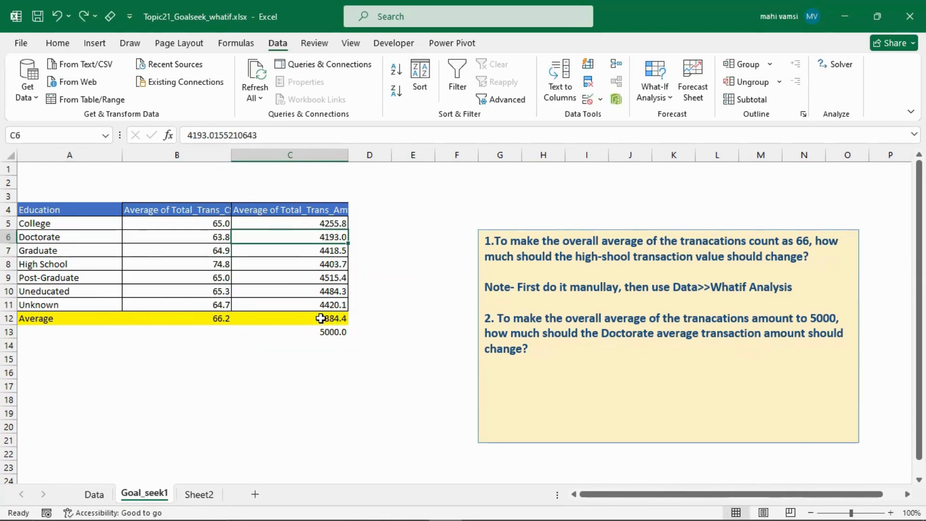
- Try Goal Seek on the average transaction amount in C12 with target 5000 by changing C6, and discard the solution
click(320, 319)
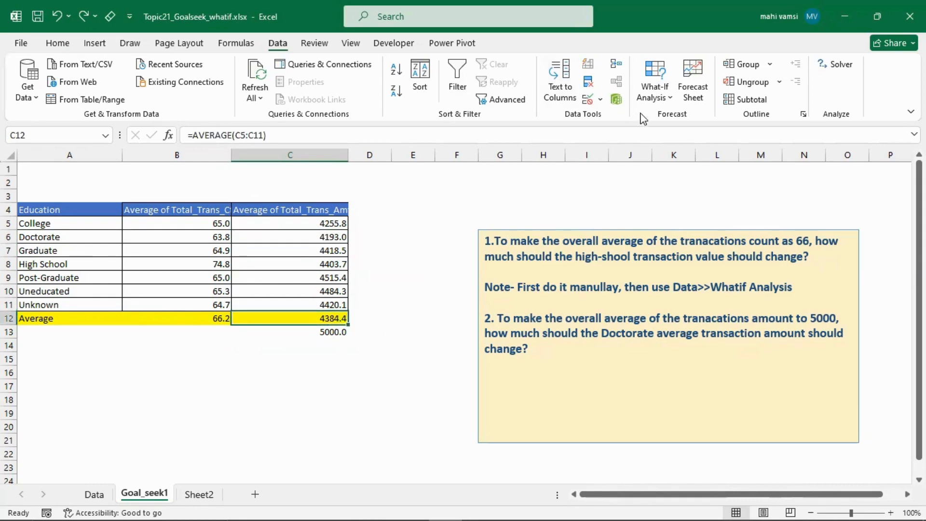
click(672, 94)
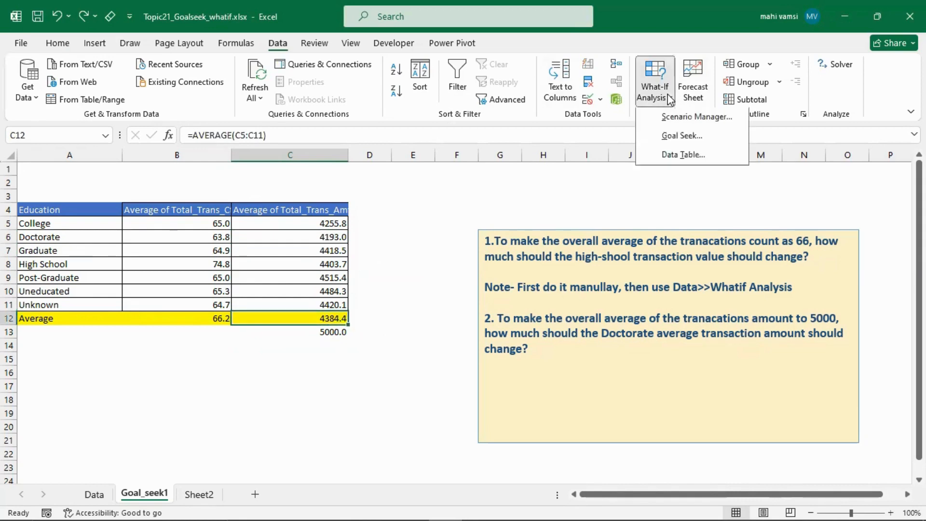
click(682, 137)
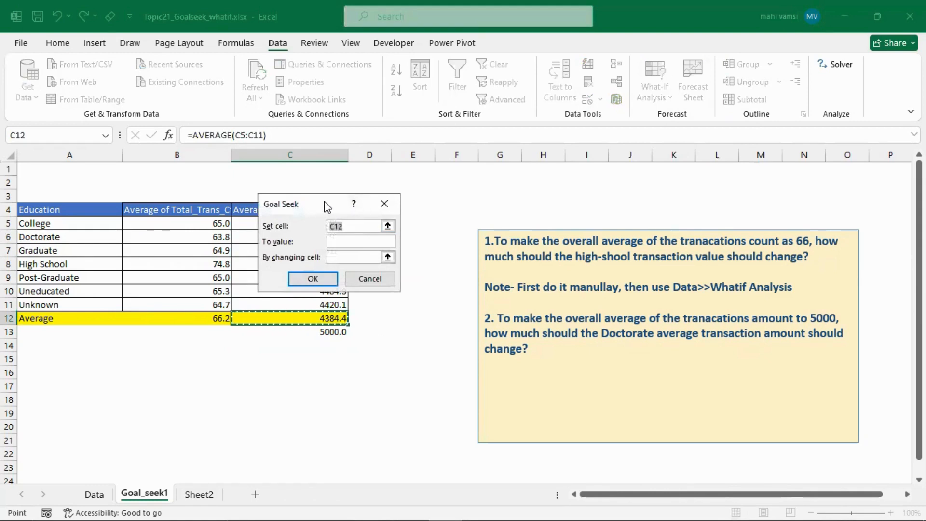
drag(336, 202, 445, 196)
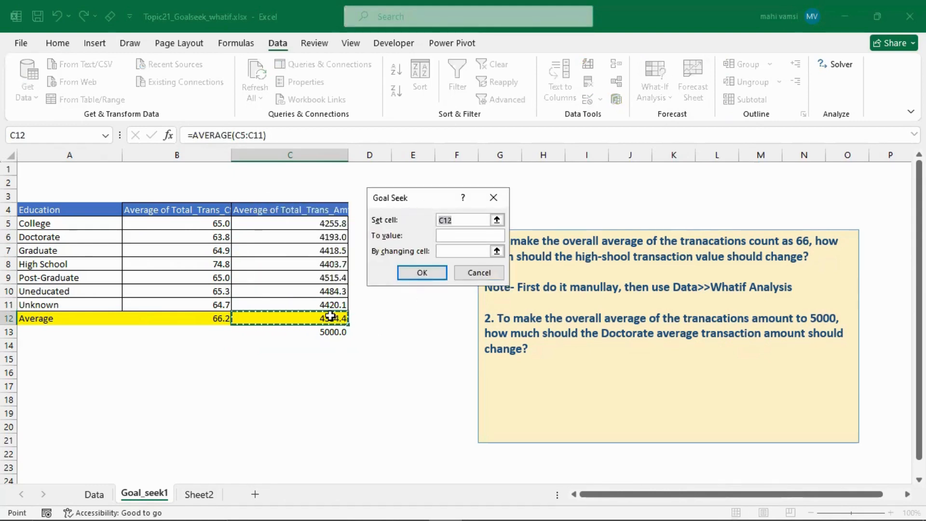
click(450, 235)
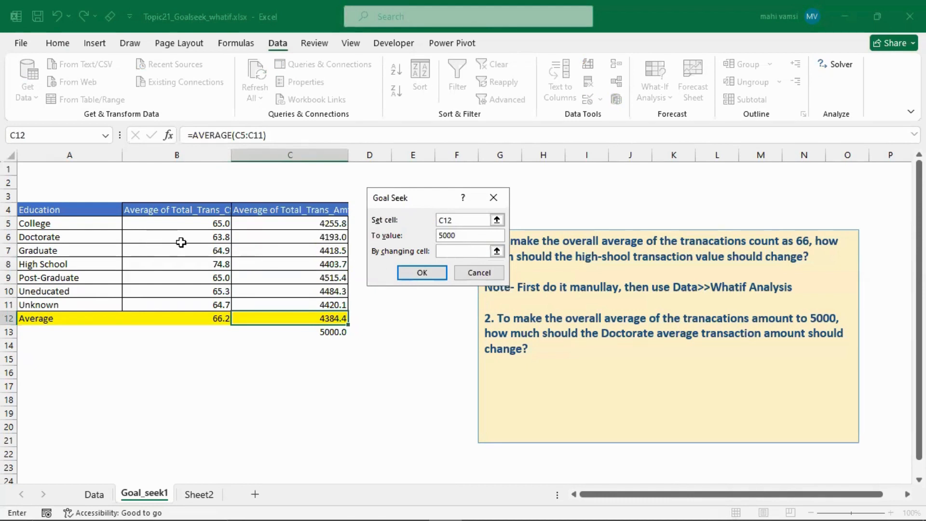
click(295, 237)
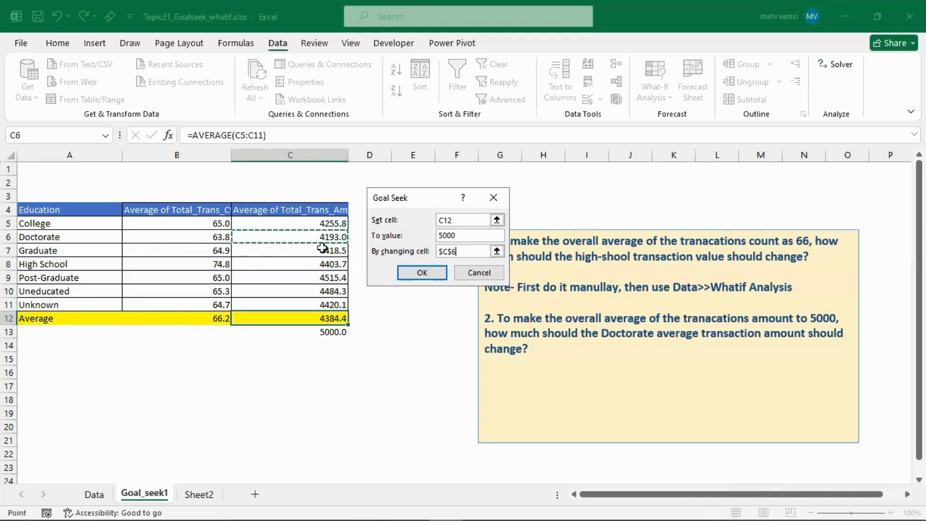
click(415, 273)
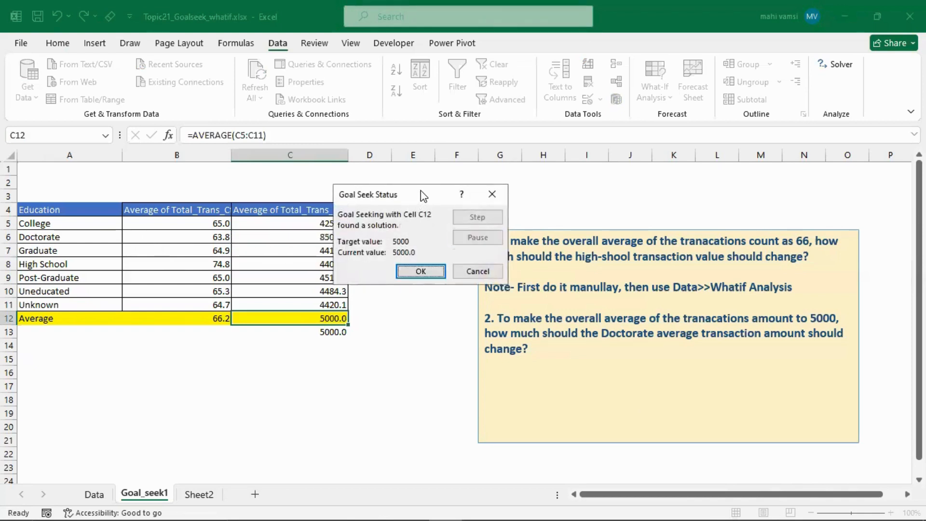
drag(424, 195, 463, 206)
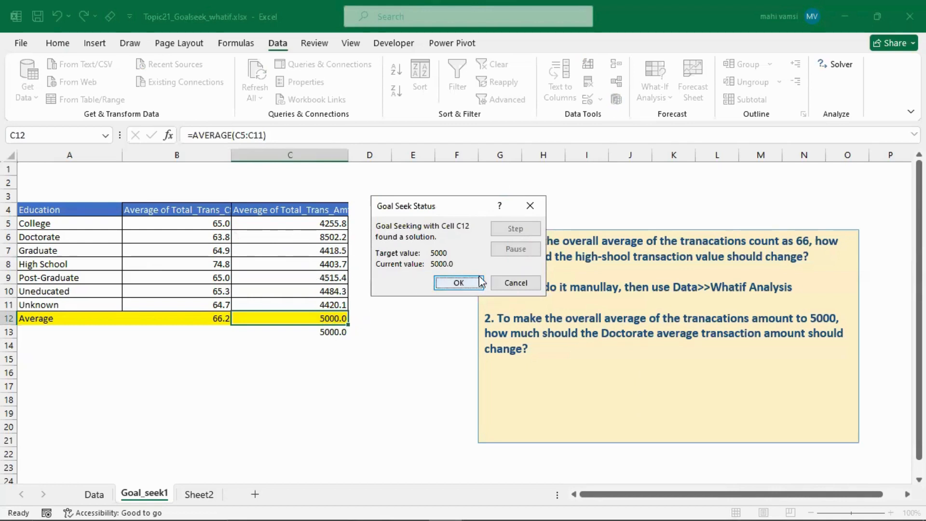
click(505, 285)
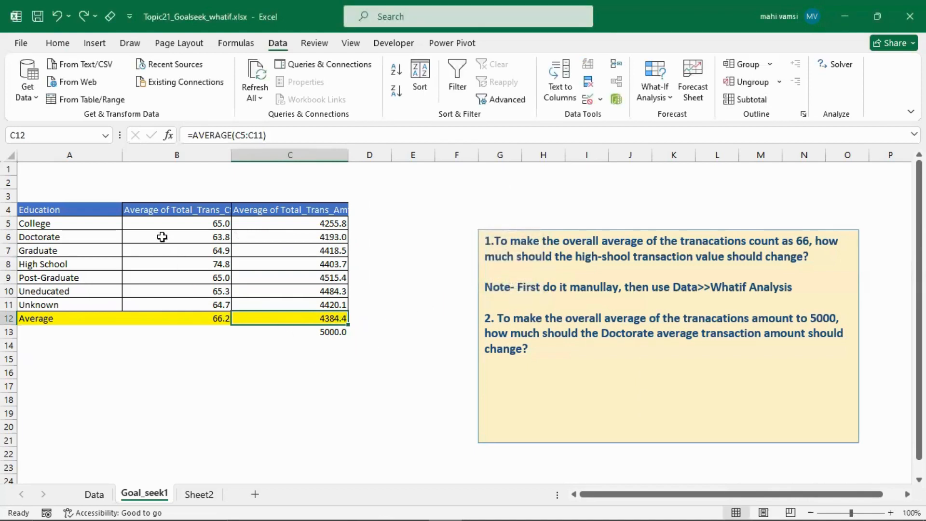
drag(157, 225, 349, 301)
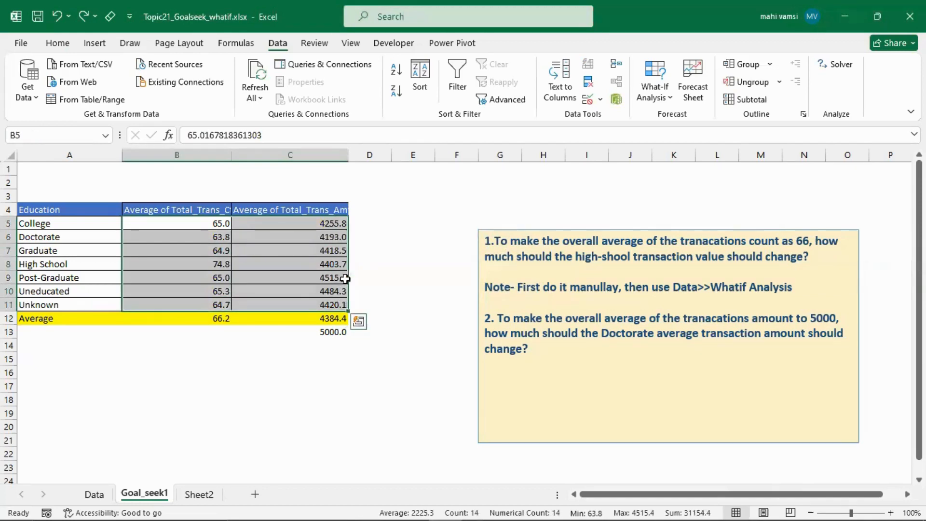
click(670, 98)
click(570, 212)
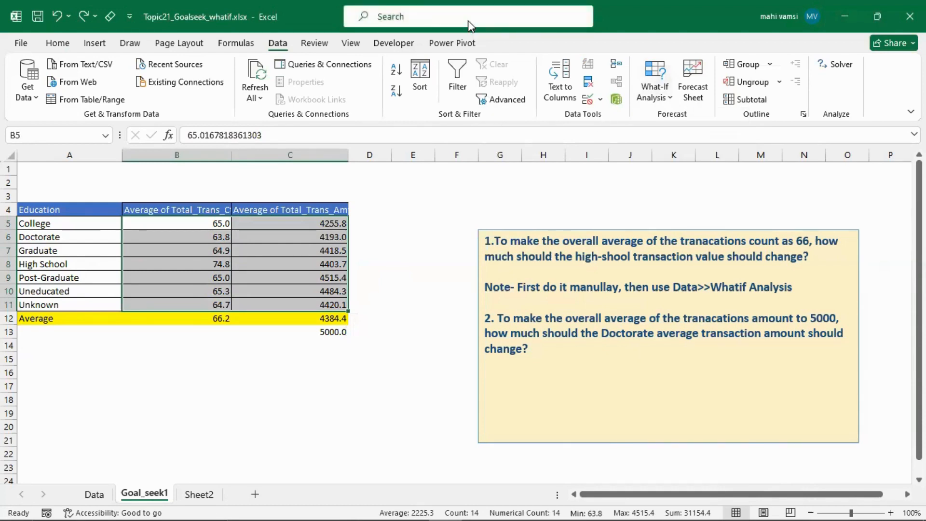
- On Sheet2, merge and center cells E4:J5 and align the merged cell's content vertically to the middle
key(ctrl+Page_Down)
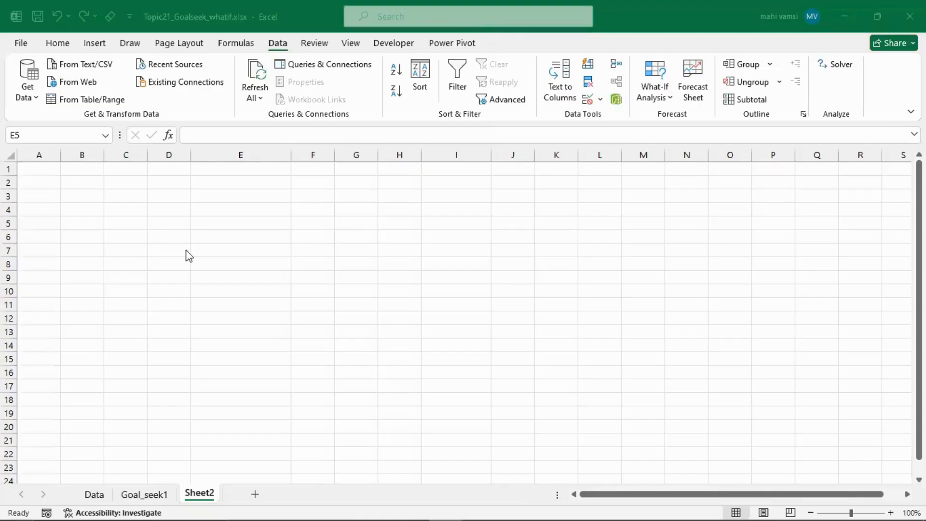
click(232, 265)
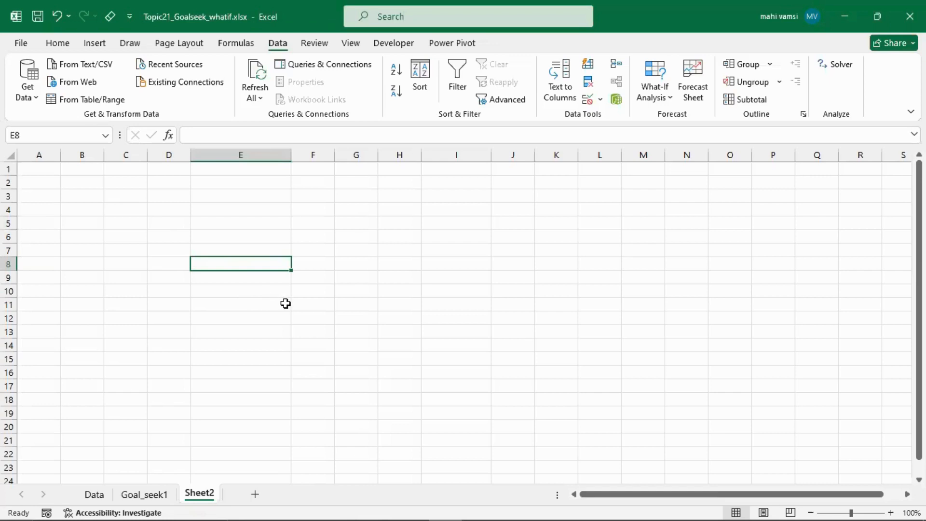
click(224, 412)
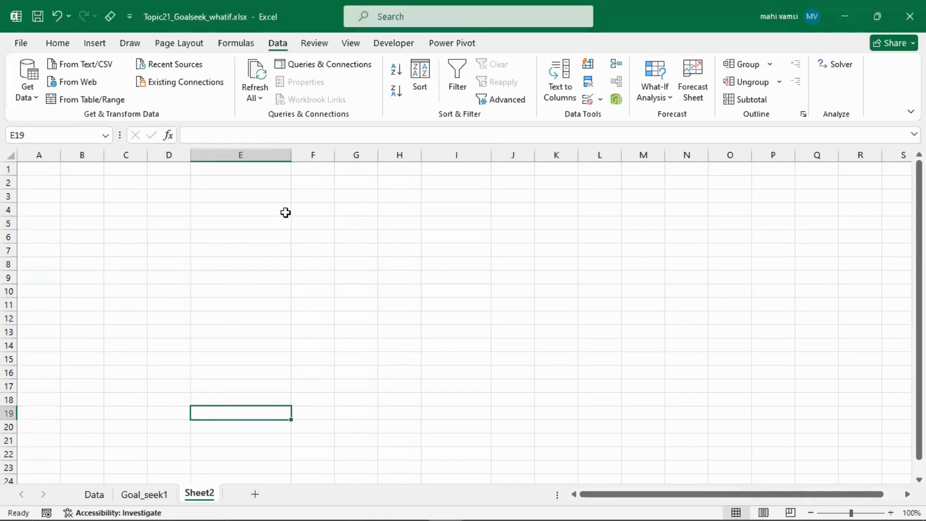
drag(285, 213, 503, 223)
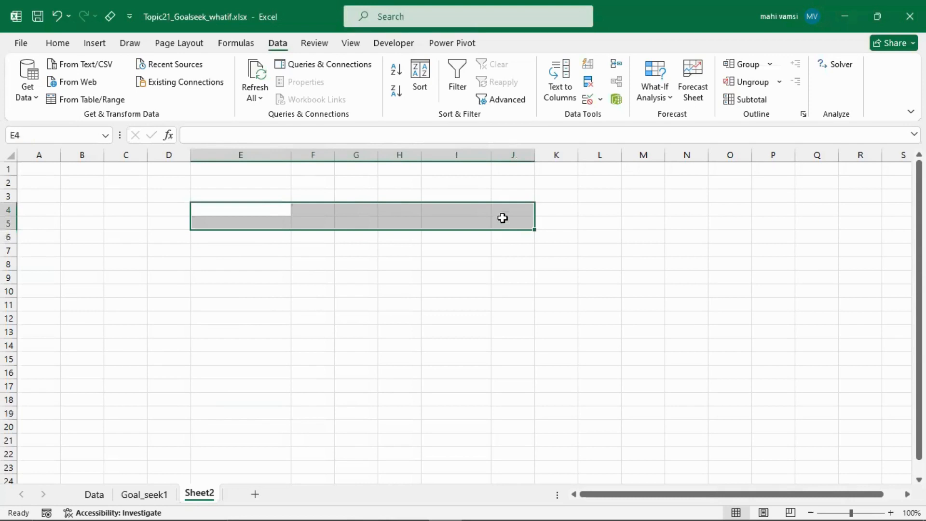
click(58, 43)
click(345, 91)
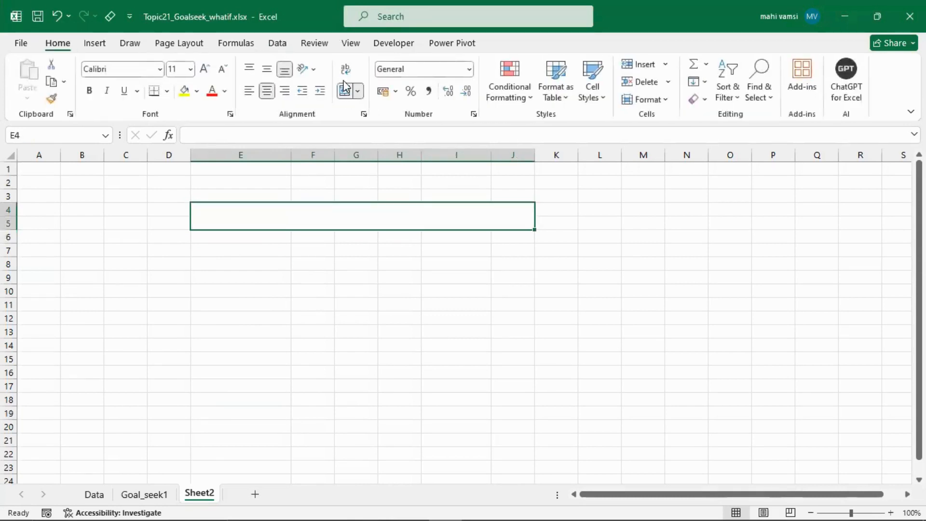
click(267, 69)
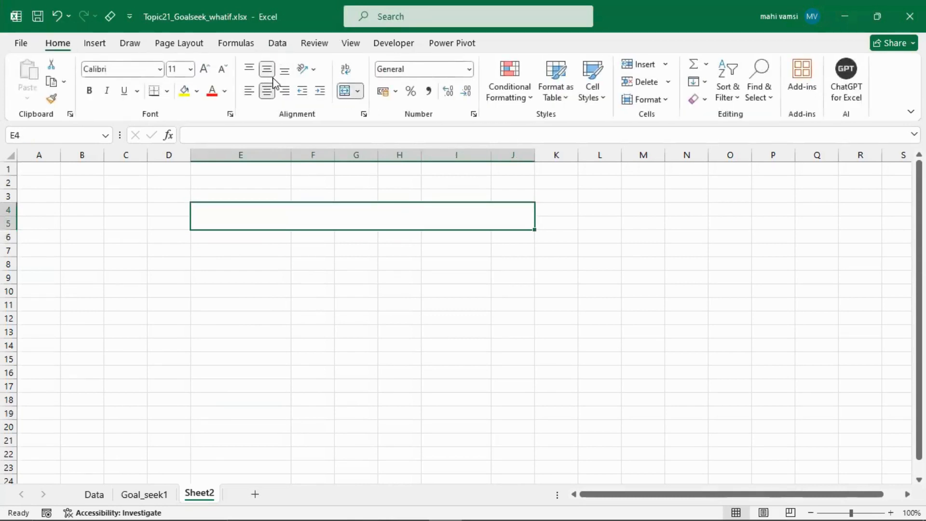
- Enter the title ICE CREAM SALES REPORT in the merged cell E4:J5
double_click(329, 214)
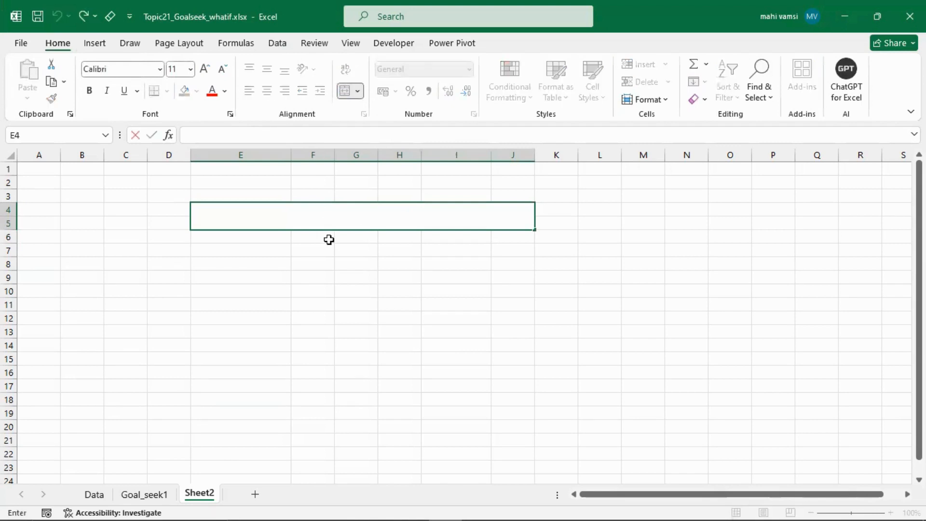
text(ICE CREAM SALES)
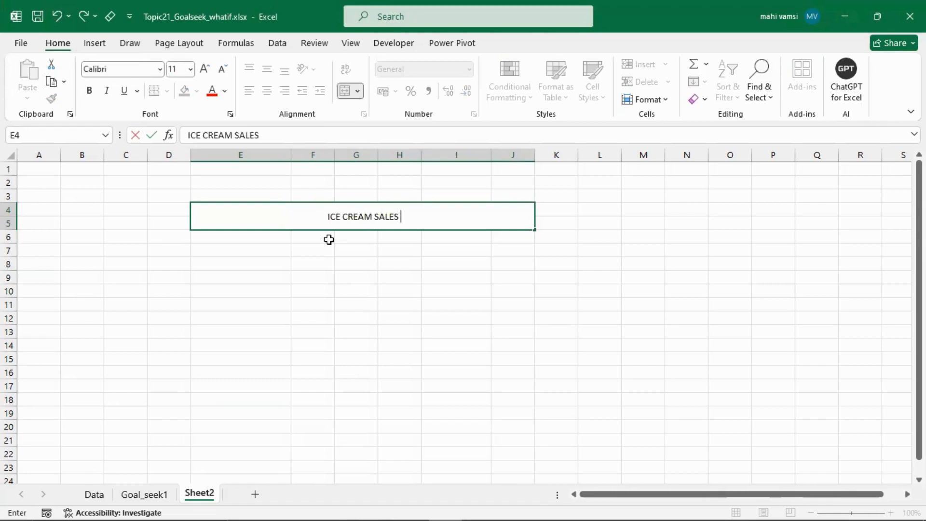
text( REP)
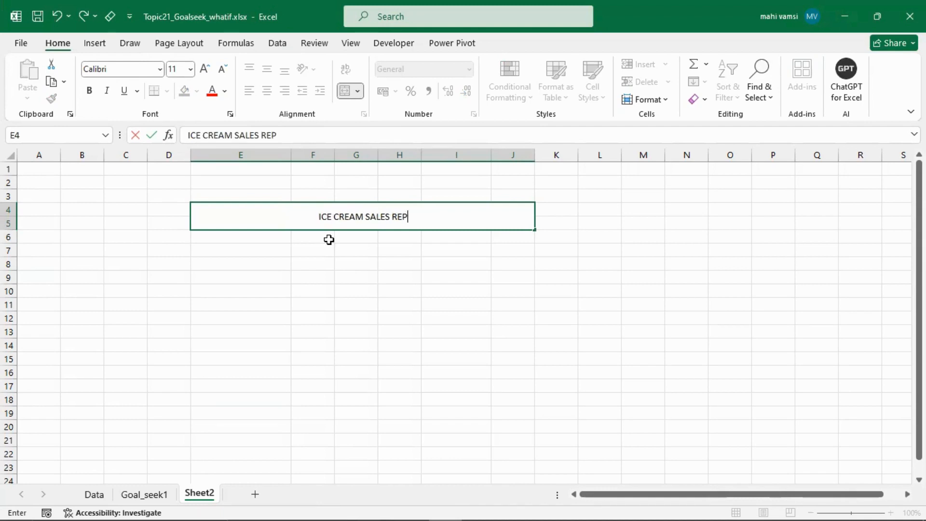
text(ORT)
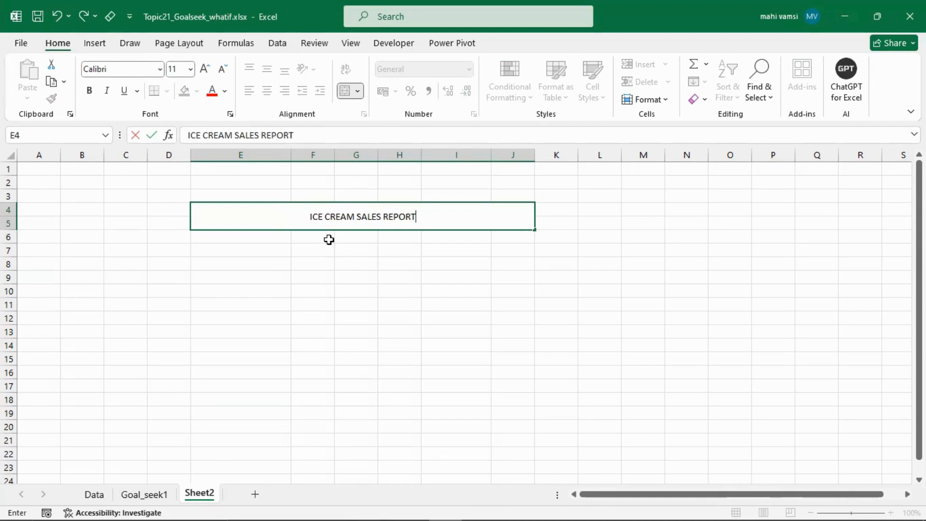
key(Return)
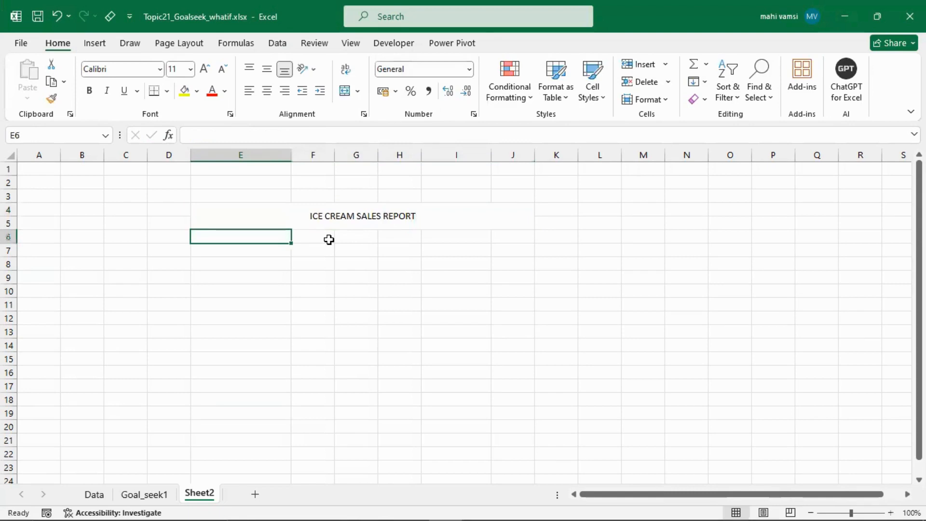
- Format the report title as bold at font size 14 with a light blue fill
click(320, 216)
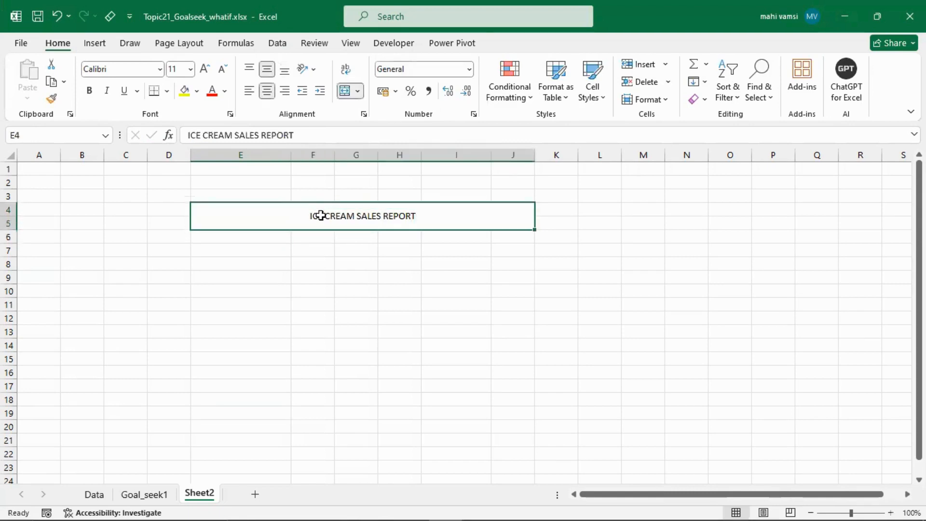
click(204, 69)
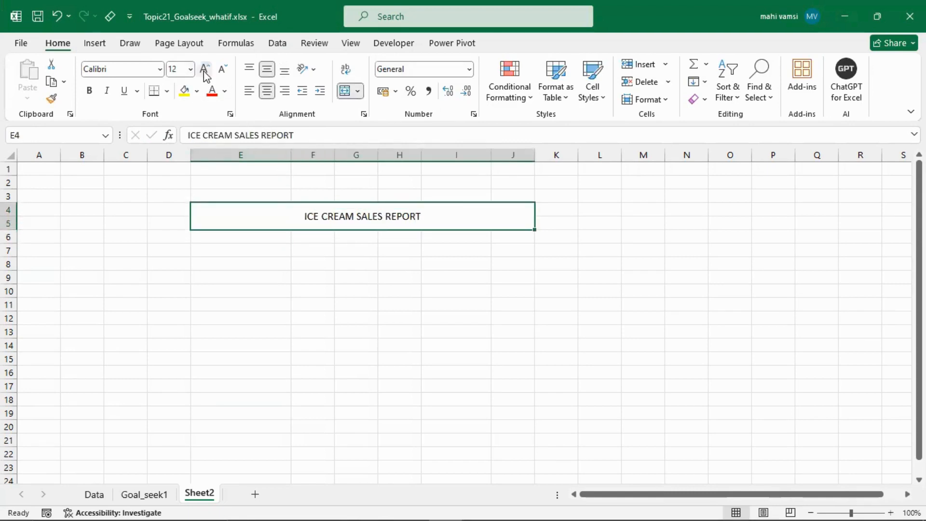
click(204, 69)
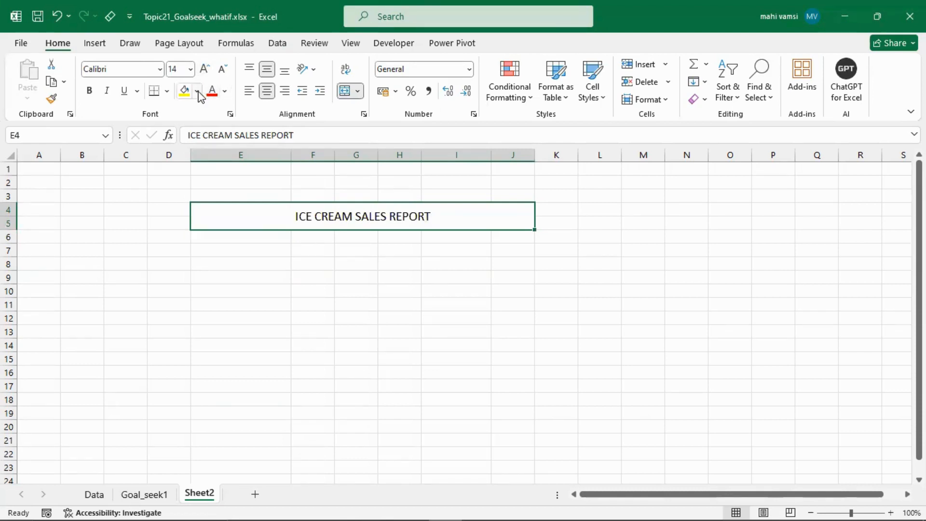
click(196, 91)
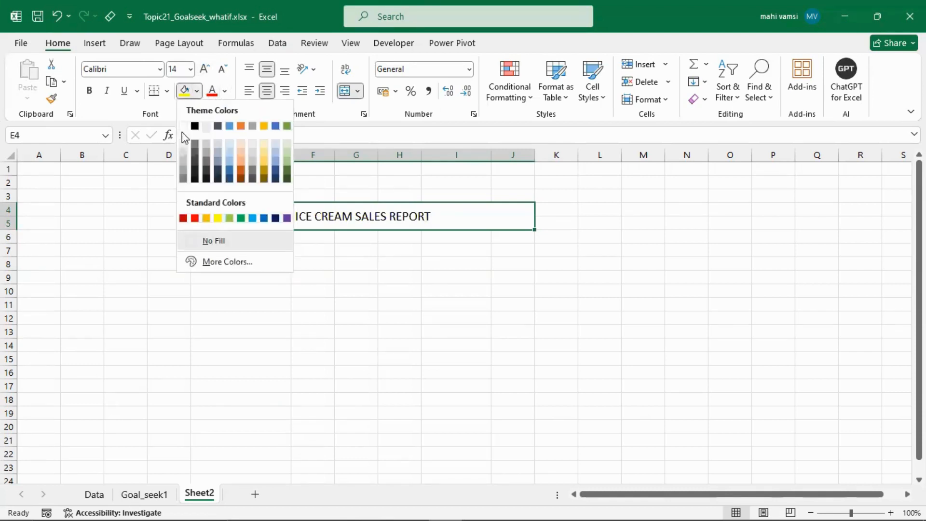
click(230, 143)
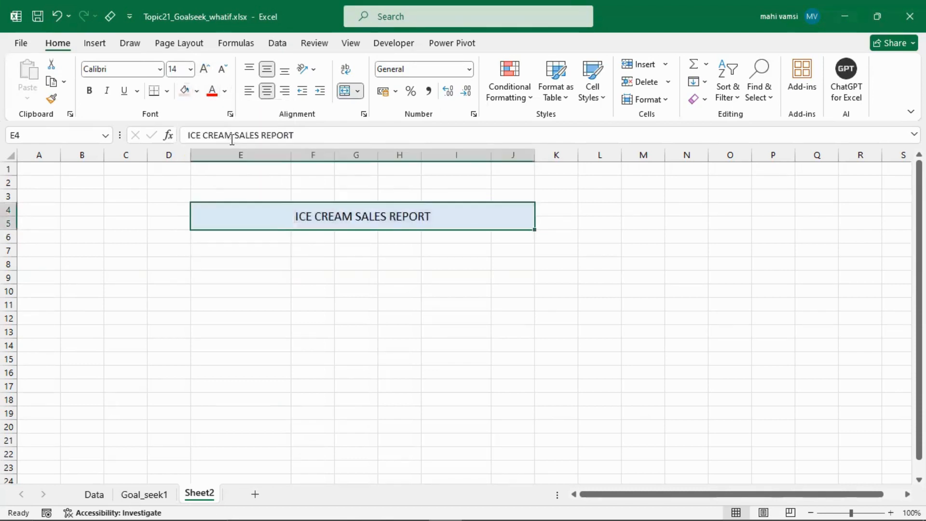
click(90, 91)
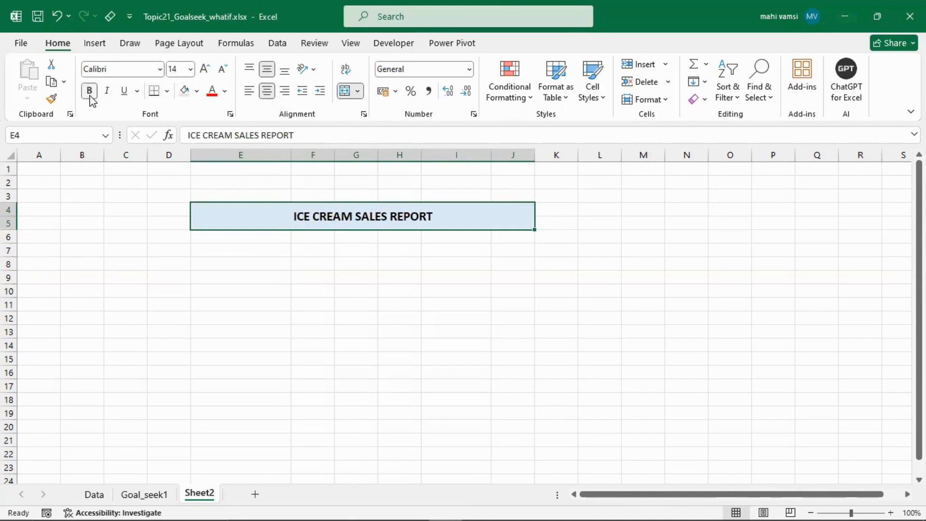
- Enter the label QUANTITY in E8, below the report title
click(247, 251)
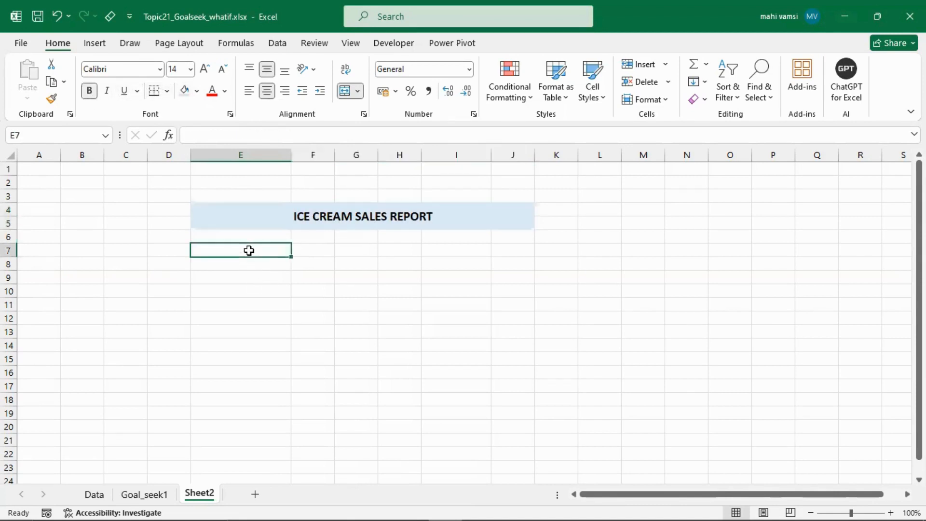
click(251, 279)
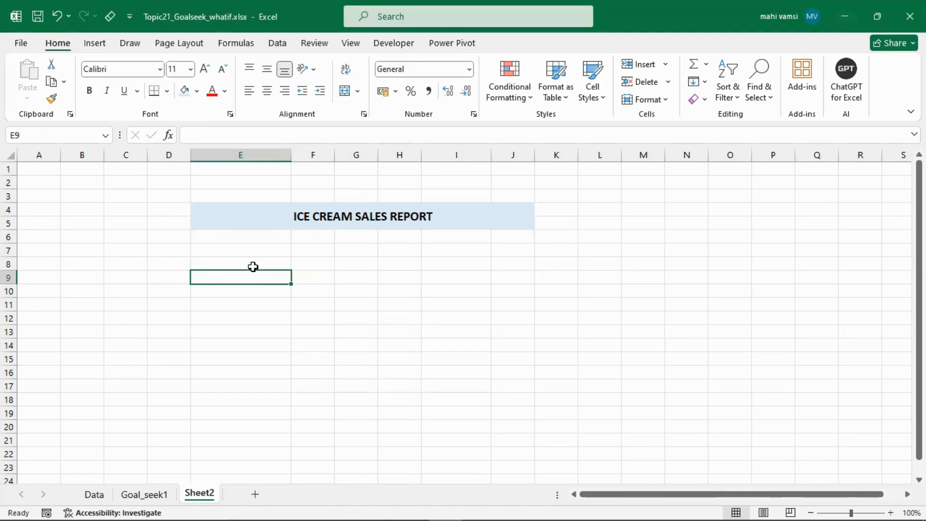
click(256, 261)
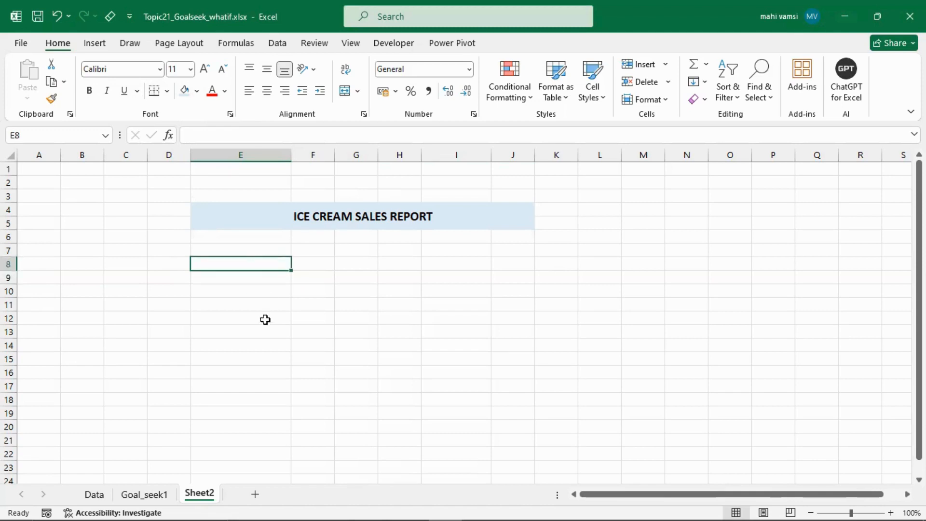
text(QUANT)
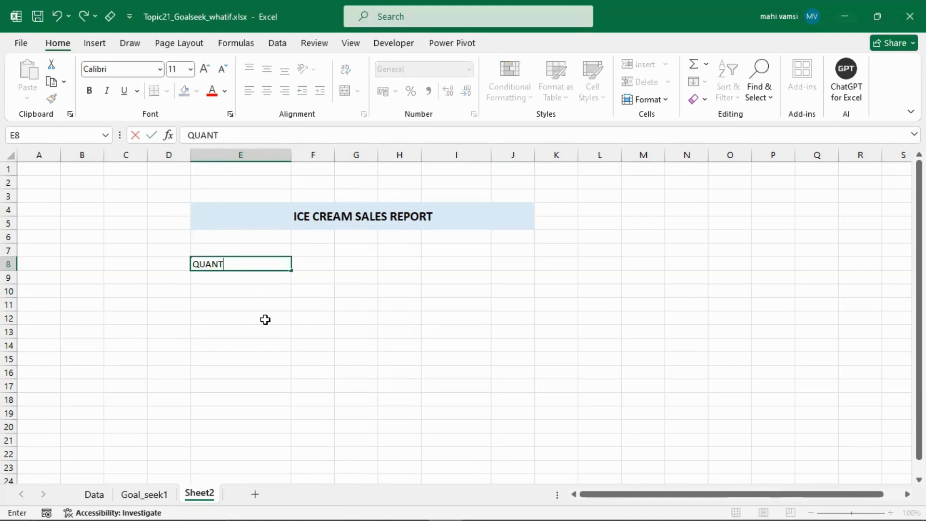
text(ITY)
key(Tab)
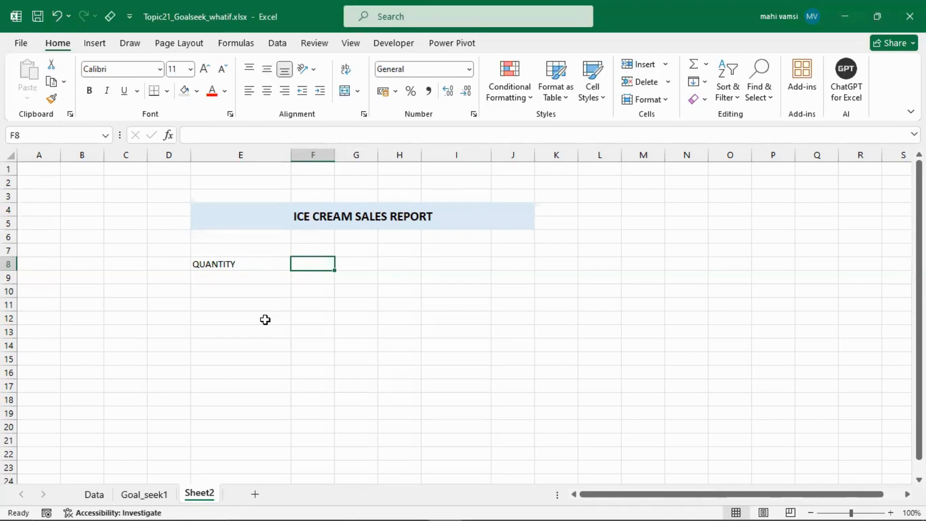
- Enter 10000 as the quantity in F8 and move to E9 for the next label
text(500)
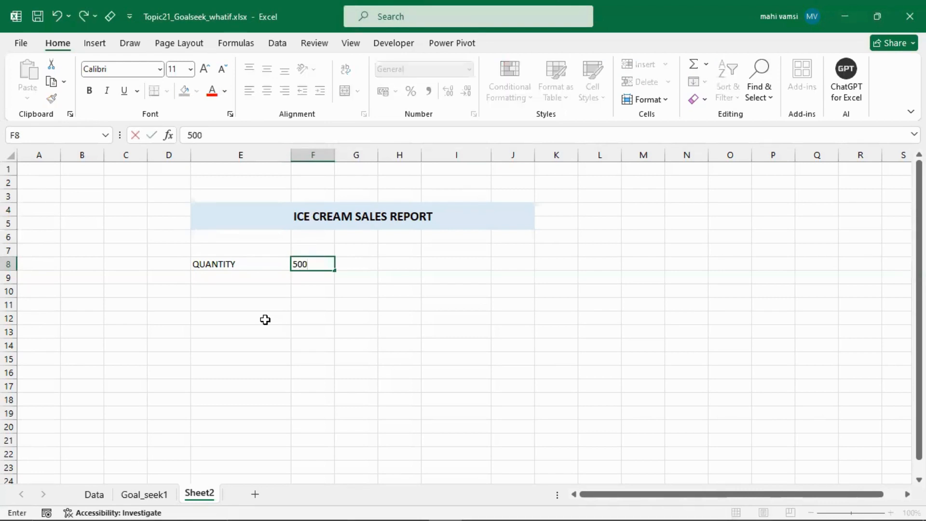
key(BackSpace)
key(BackSpace)
key(BackSpace)
text(10000)
key(Return)
key(Left)
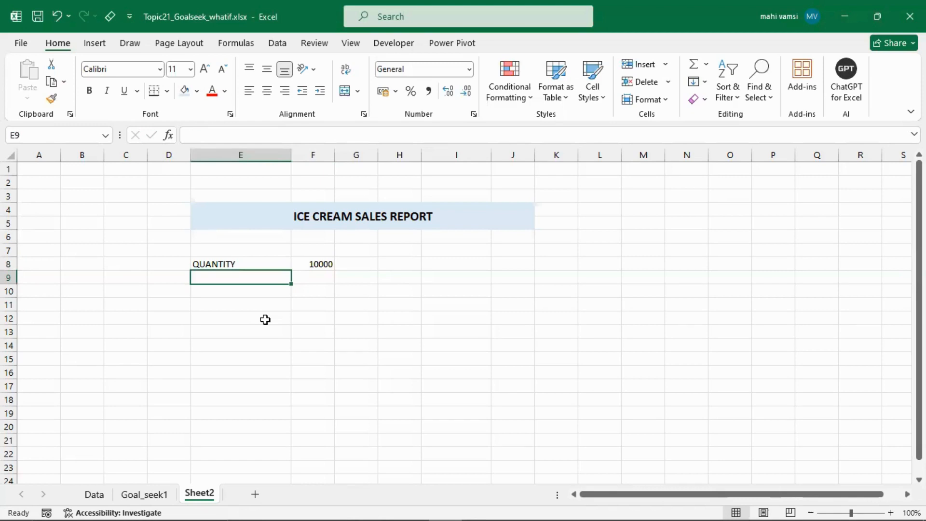
- Enter the label PRICE in E9 and 10 as its value in F9
text(PRICE)
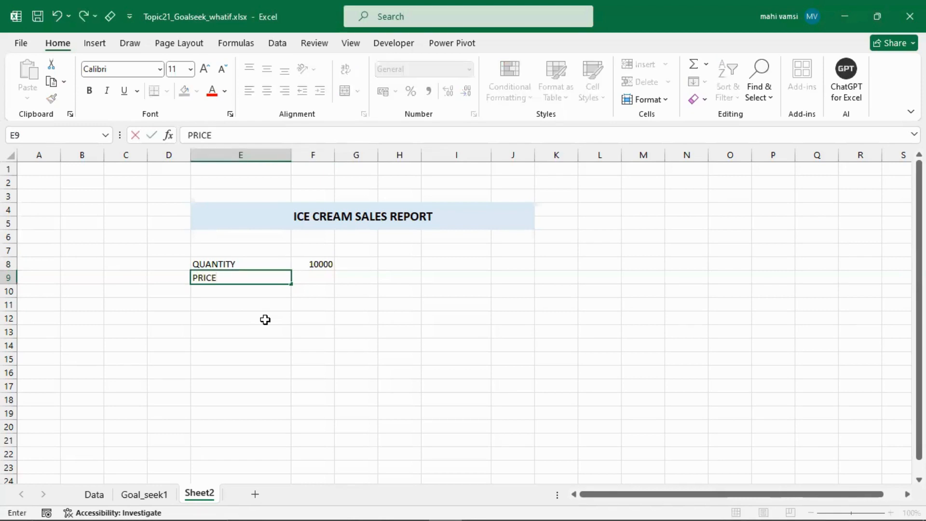
key(Tab)
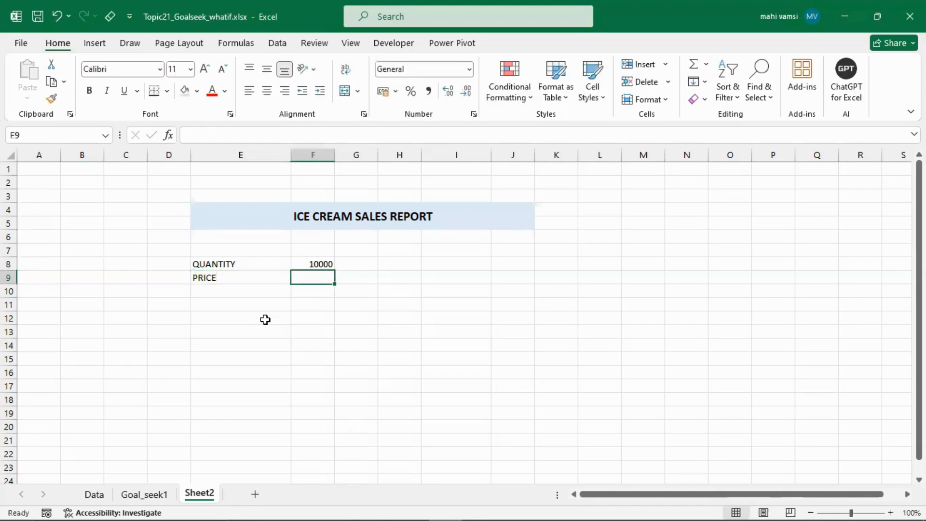
text(10)
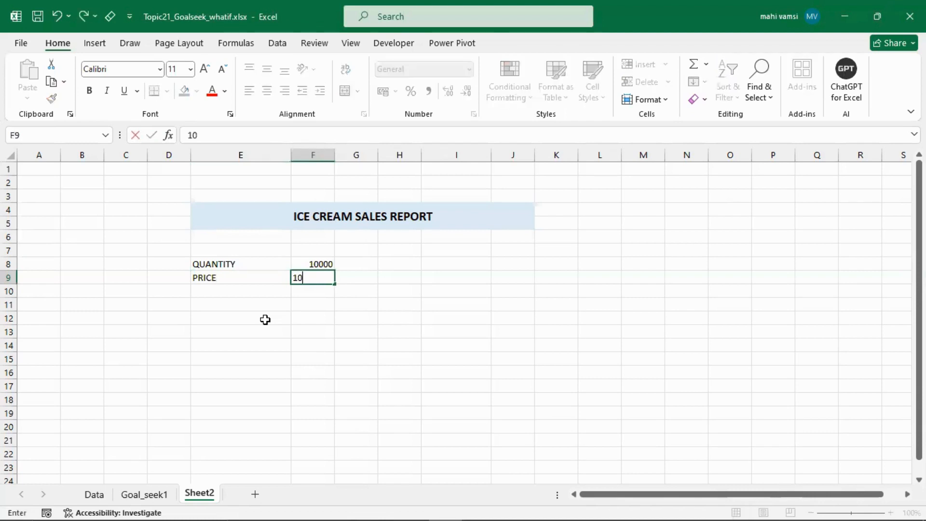
key(Return)
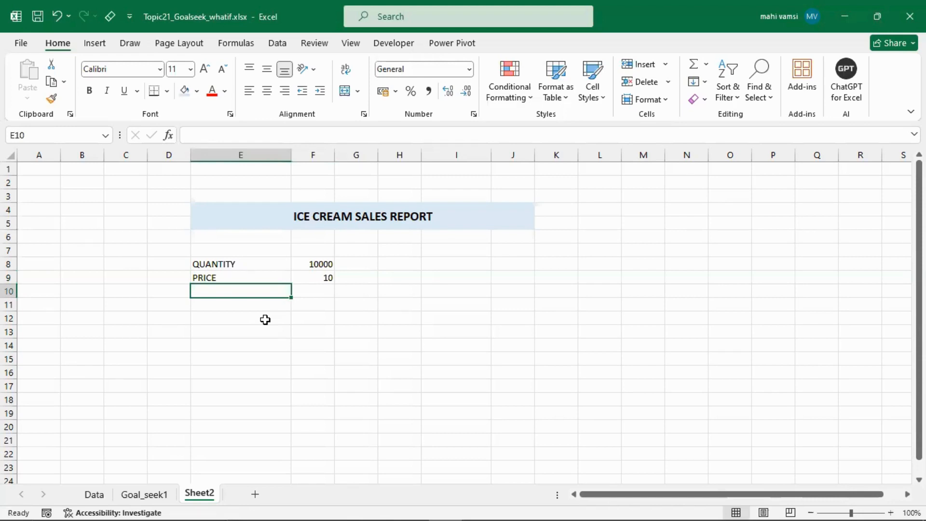
text(MAKING CO)
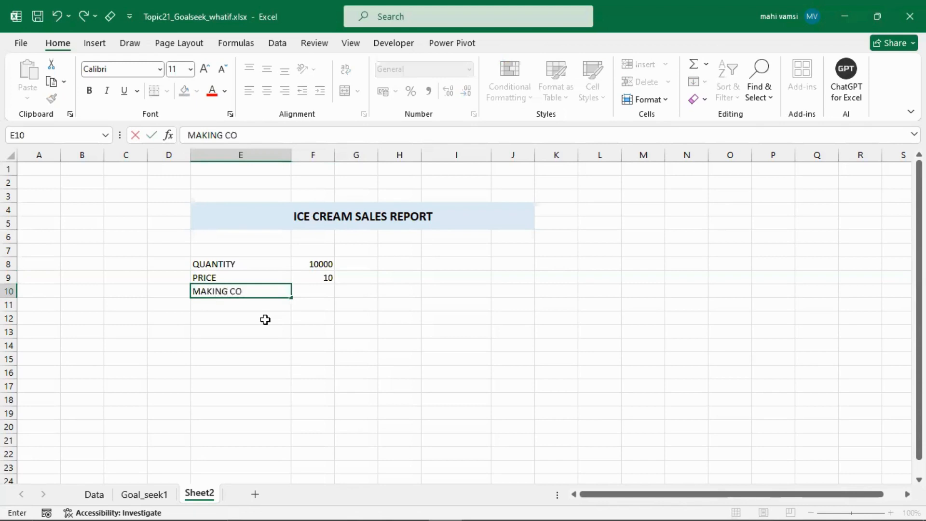
text(ST PER ONE 1)
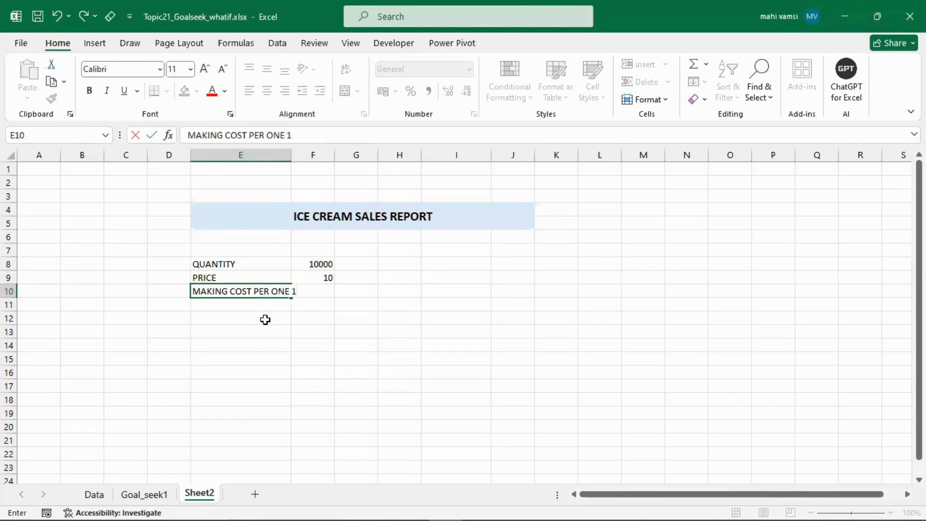
text( ONE CREAM)
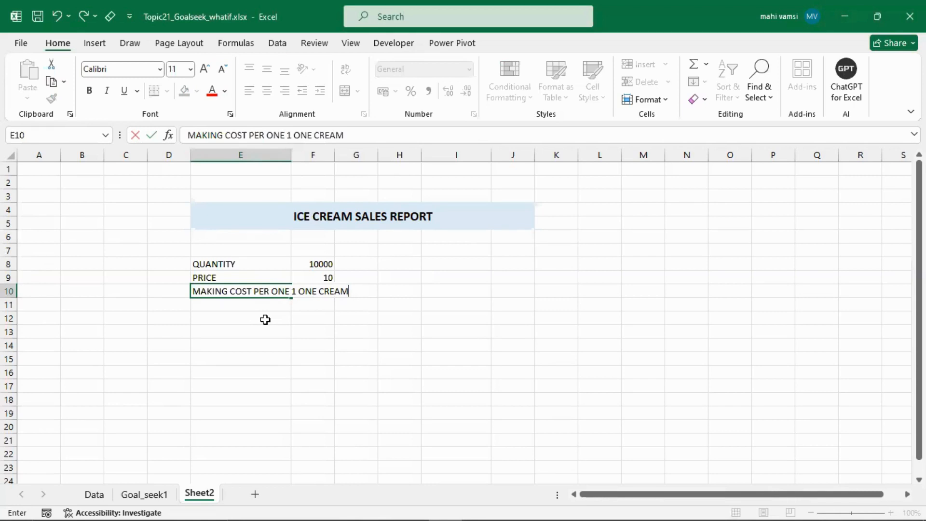
key(Return)
key(Up)
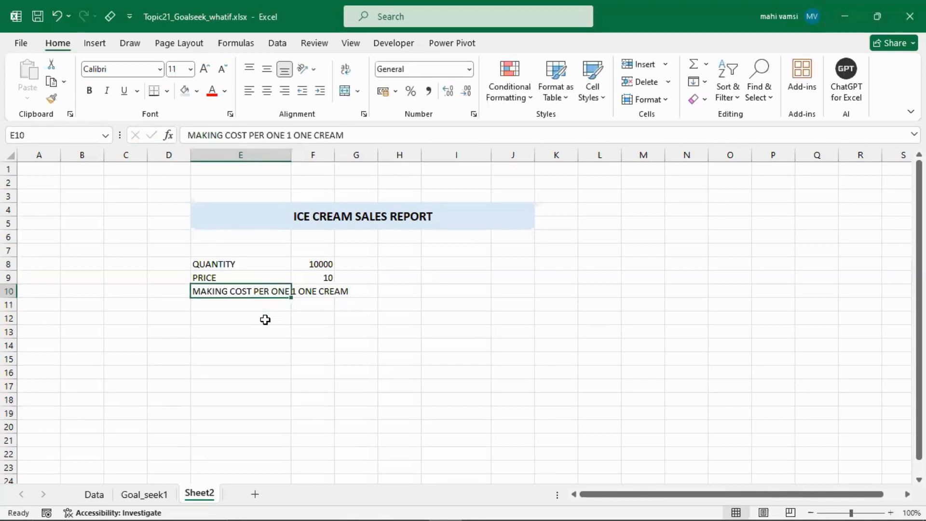
key(Delete)
- Enter the label MAKING COST in E10 and 5 as its value in F10
text(MAKING)
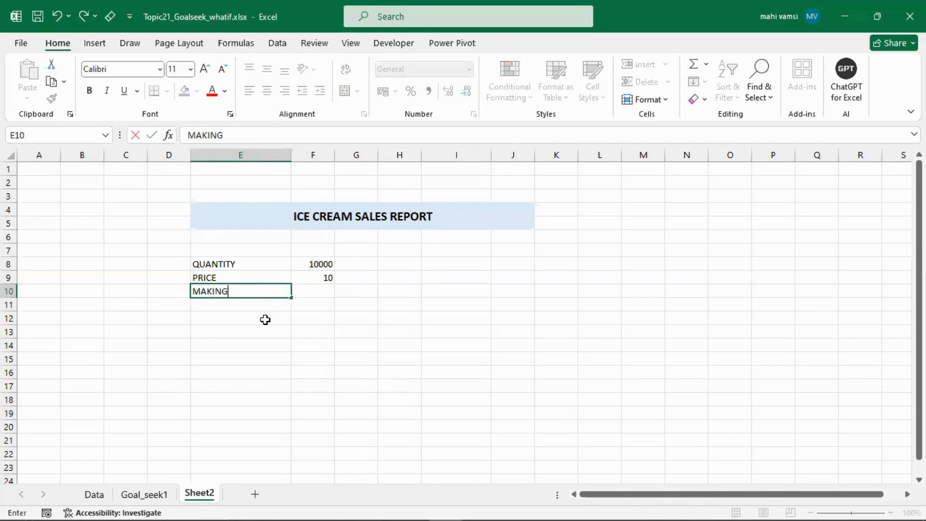
text( COST)
key(Tab)
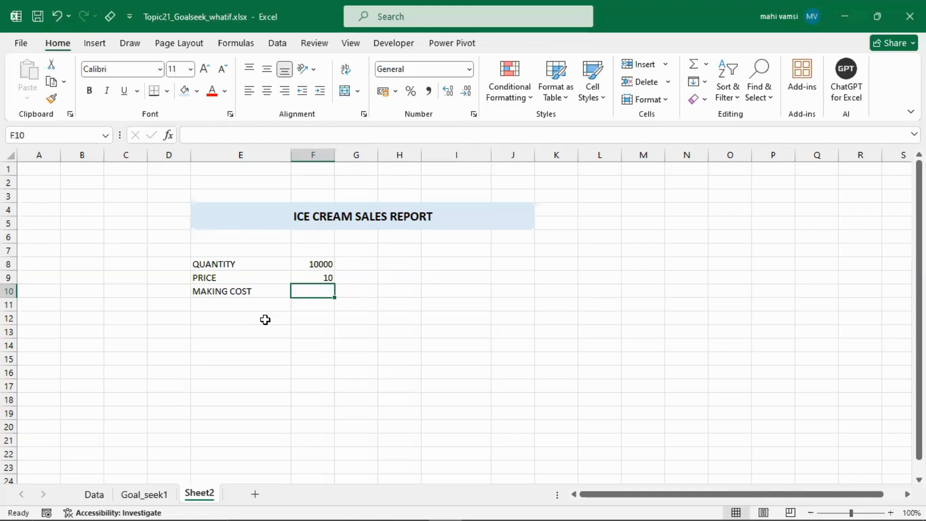
text(5)
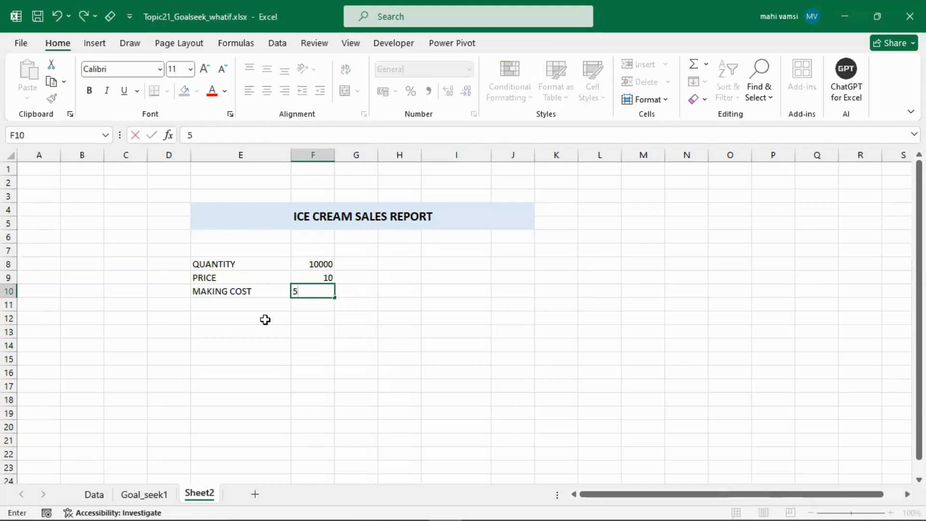
key(Return)
key(Left)
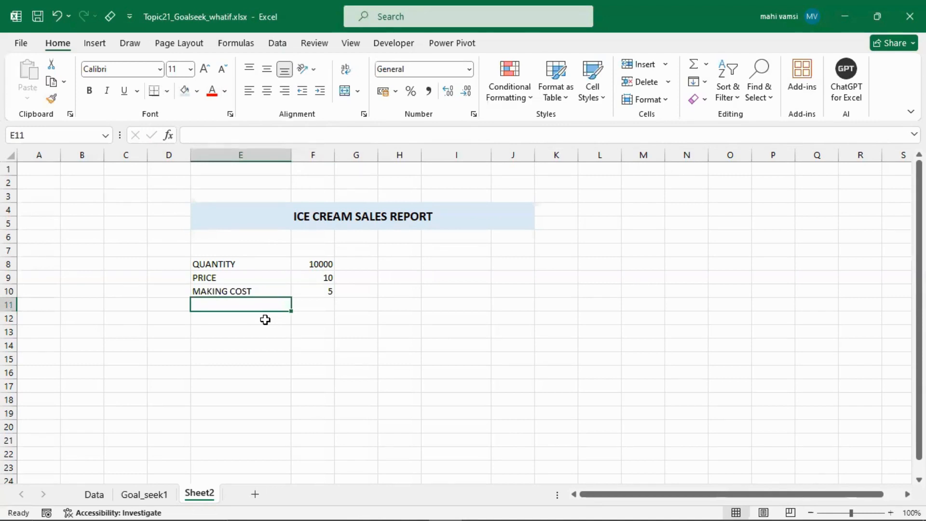
- Enter the label CHARGES in E11 and 3000 as its value in F11
text(CHARGES)
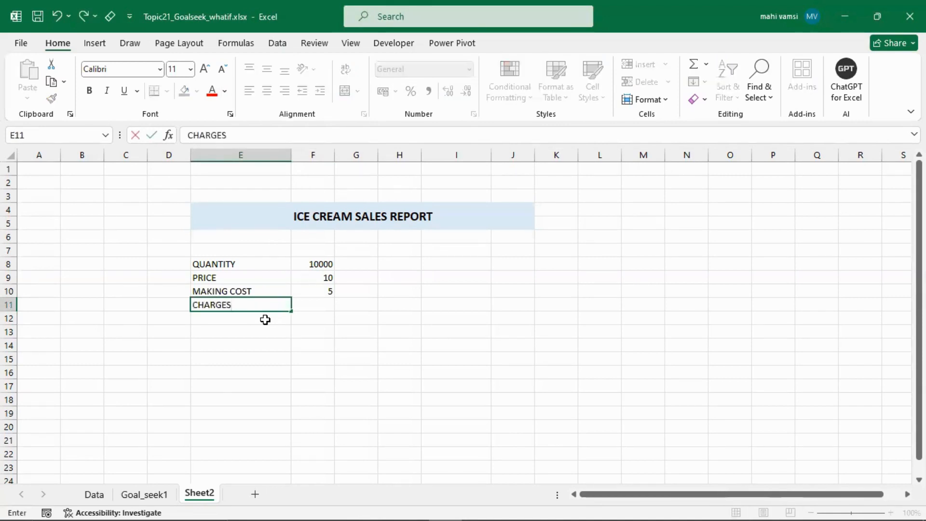
key(Tab)
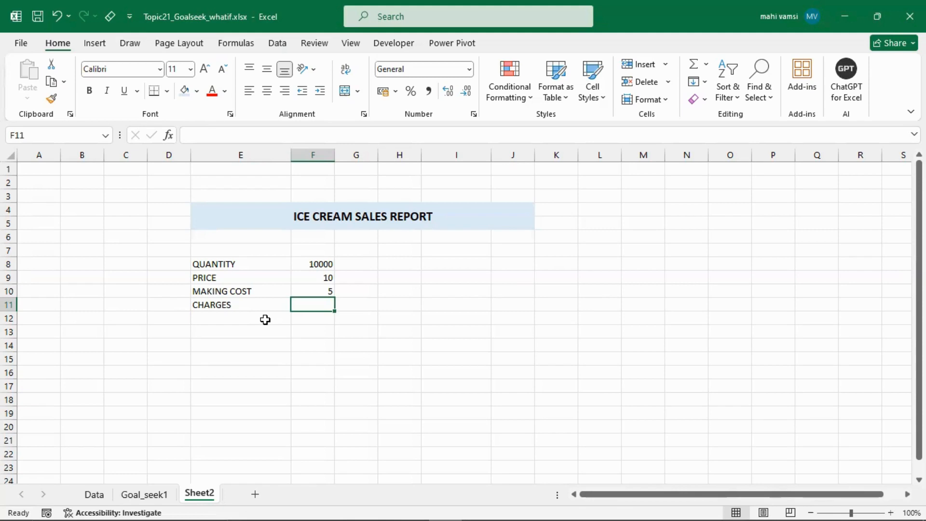
text(3000)
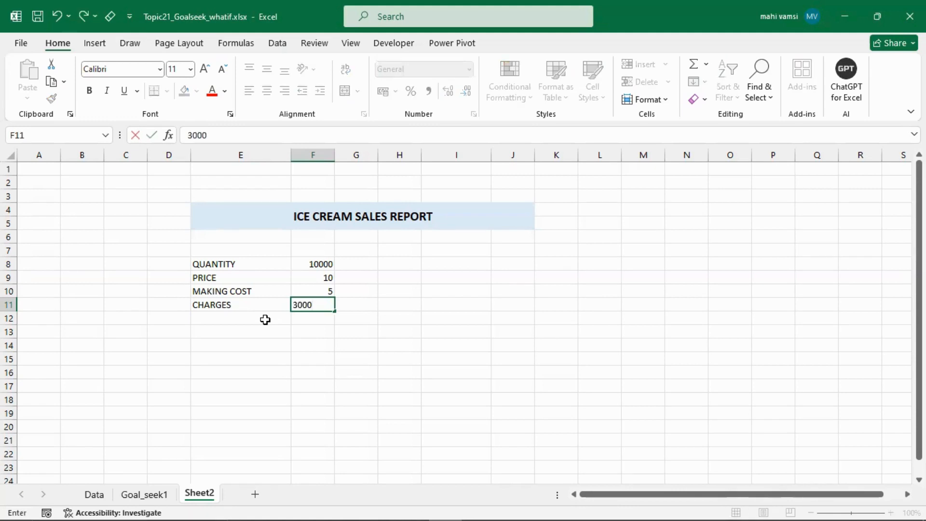
click(266, 319)
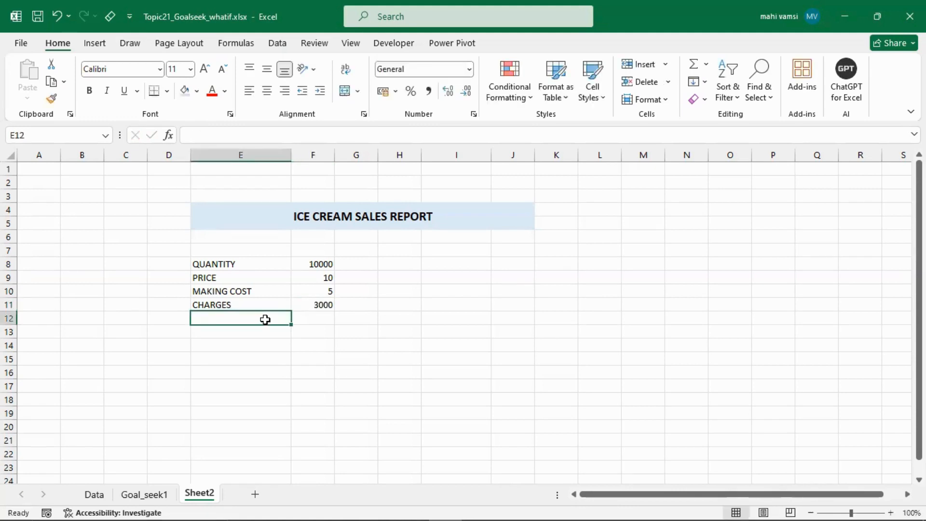
- Enter the label TAX in E12 and 0.12% as its value in F12
text(TAX)
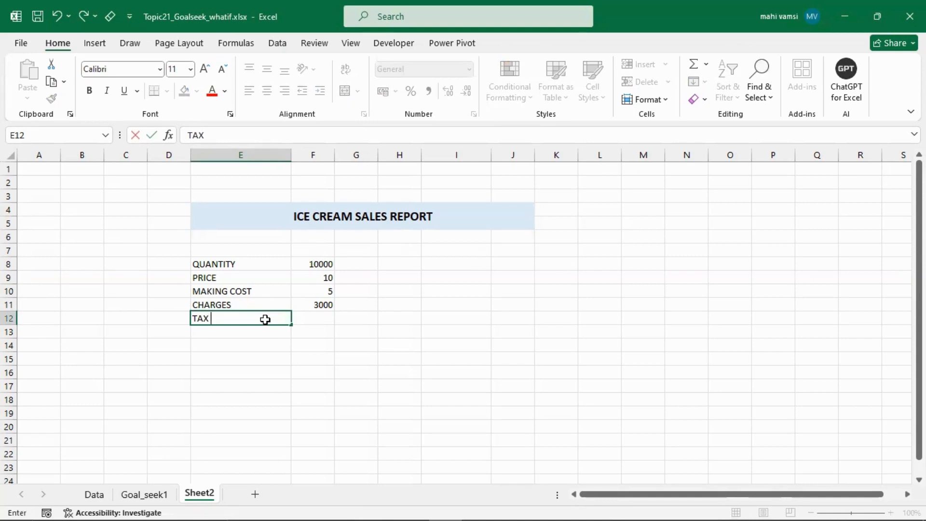
key(Tab)
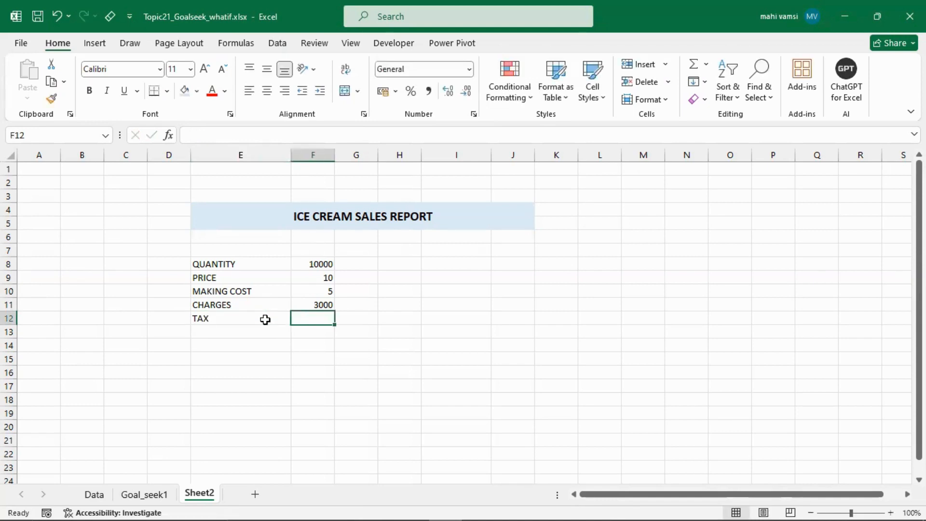
text(0.12)
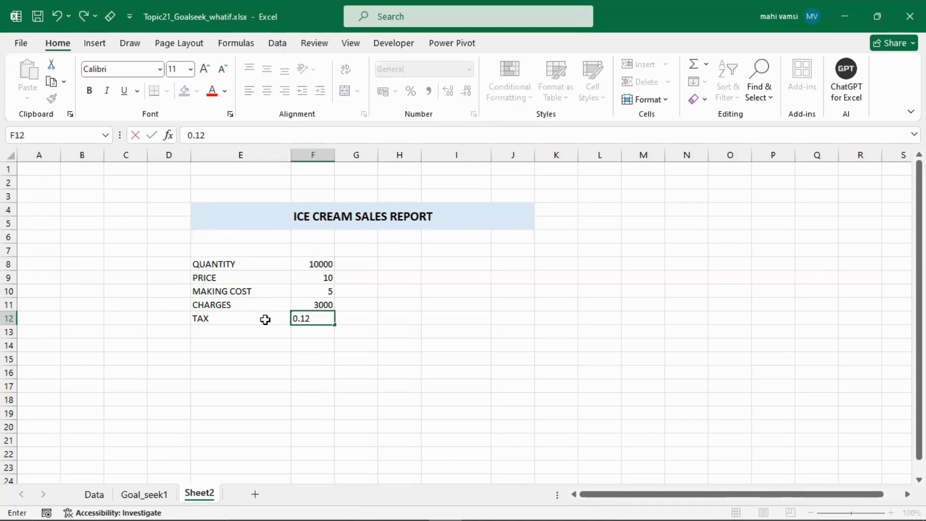
text(%)
key(Return)
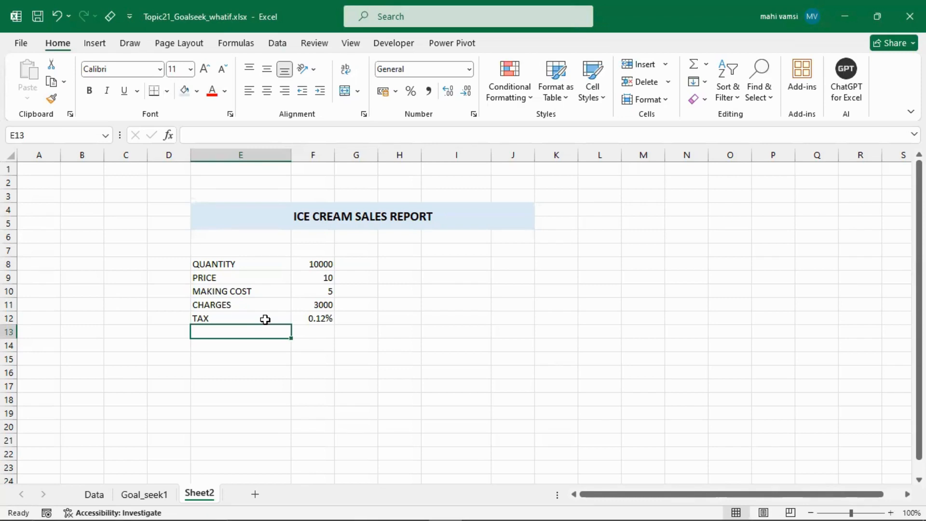
- Enter the label SALES in H8 and calculate quantity times price in I8 with =F8*F9
click(397, 264)
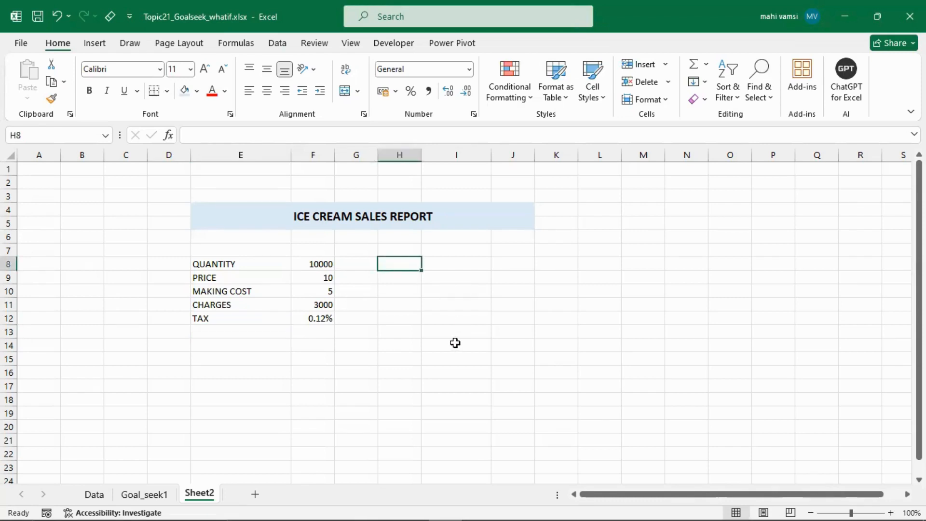
text(SALES)
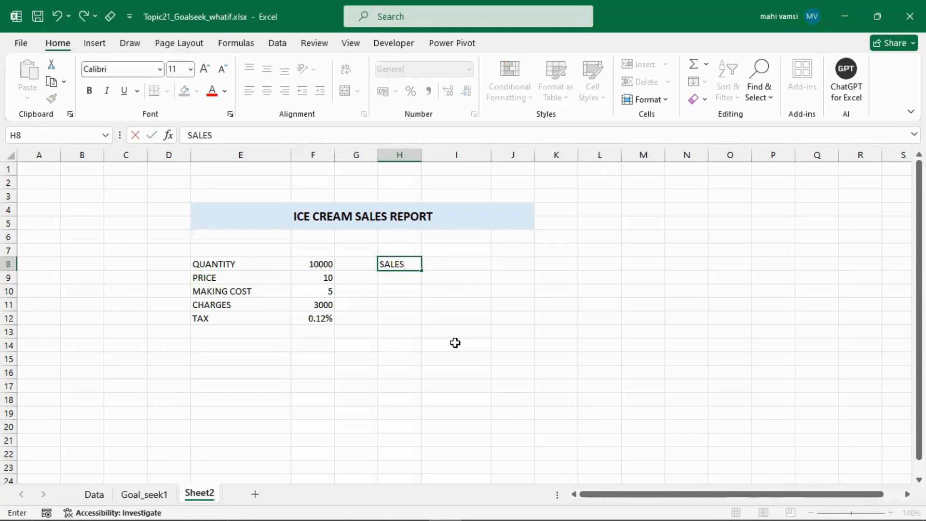
key(Tab)
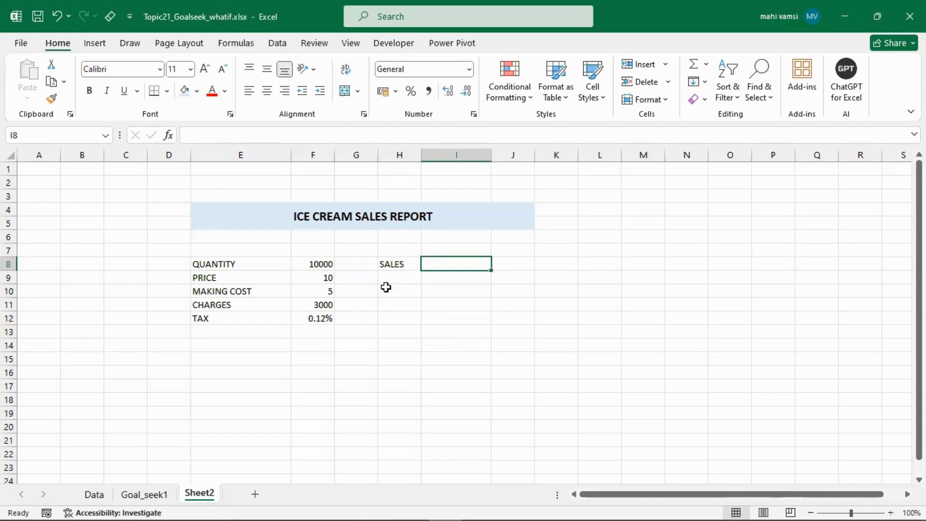
text(=)
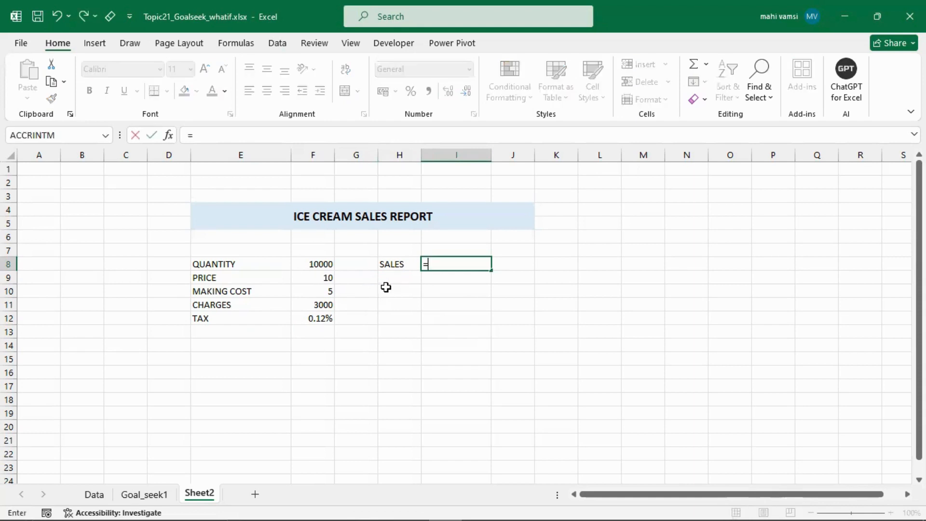
click(316, 261)
text(*)
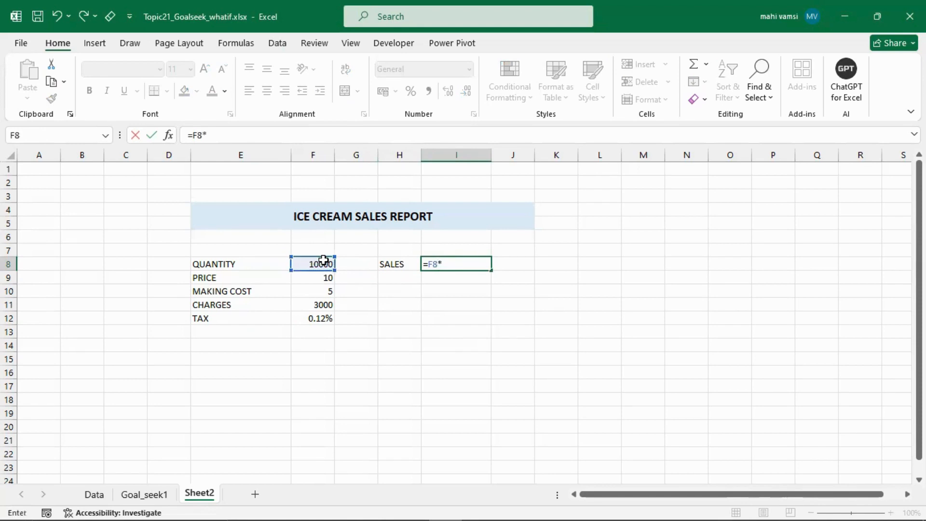
click(314, 278)
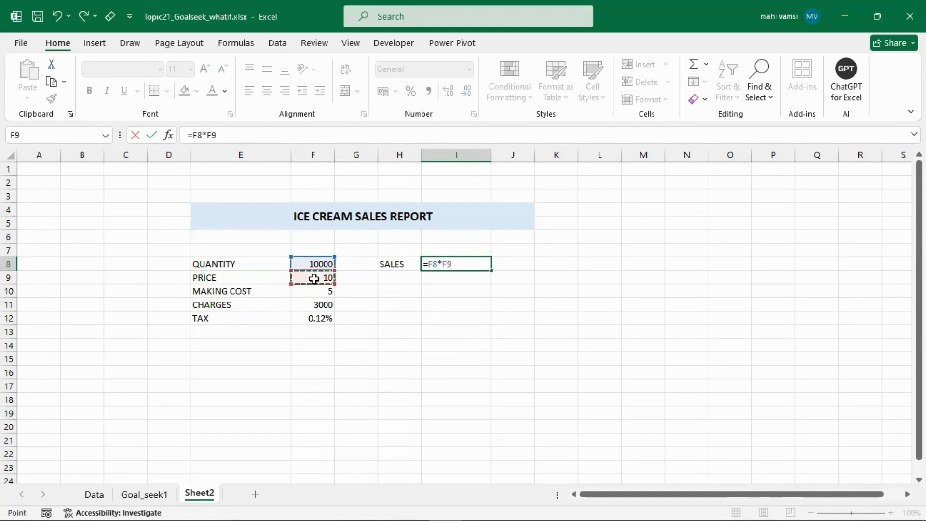
key(Return)
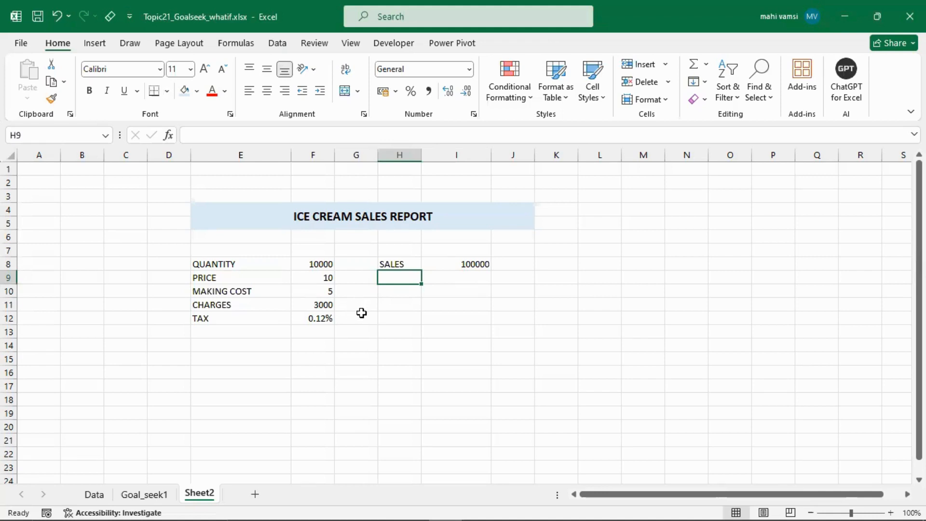
- Enter the label MAKING COST in H9 and autofit the width of column H to it
text(MAKI)
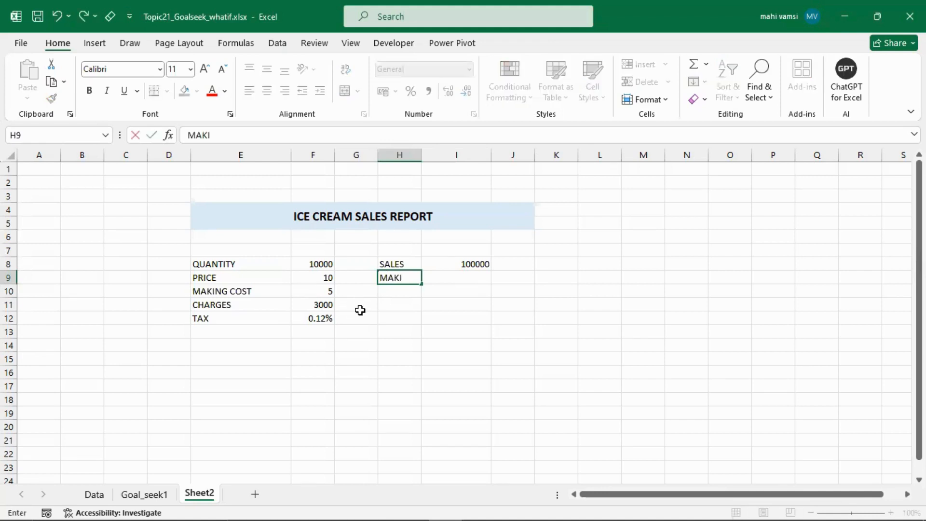
text(NG COST)
key(Tab)
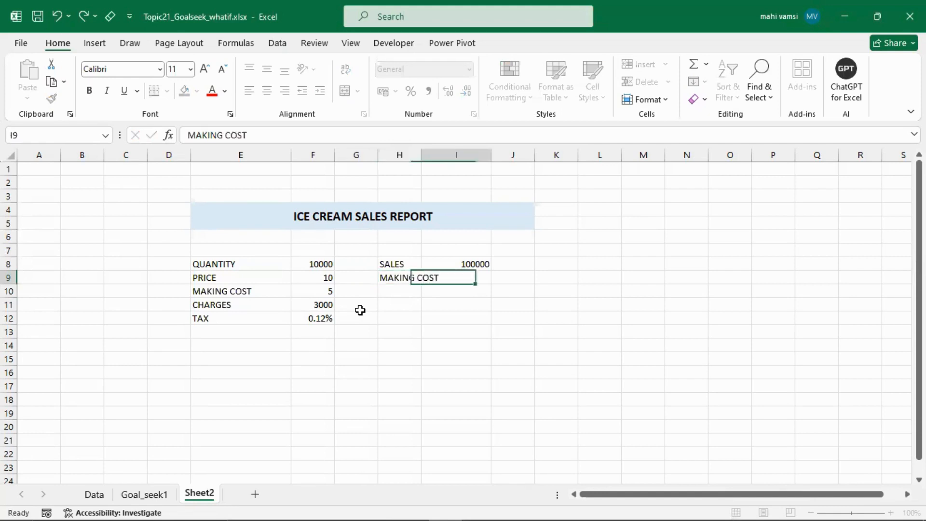
double_click(421, 154)
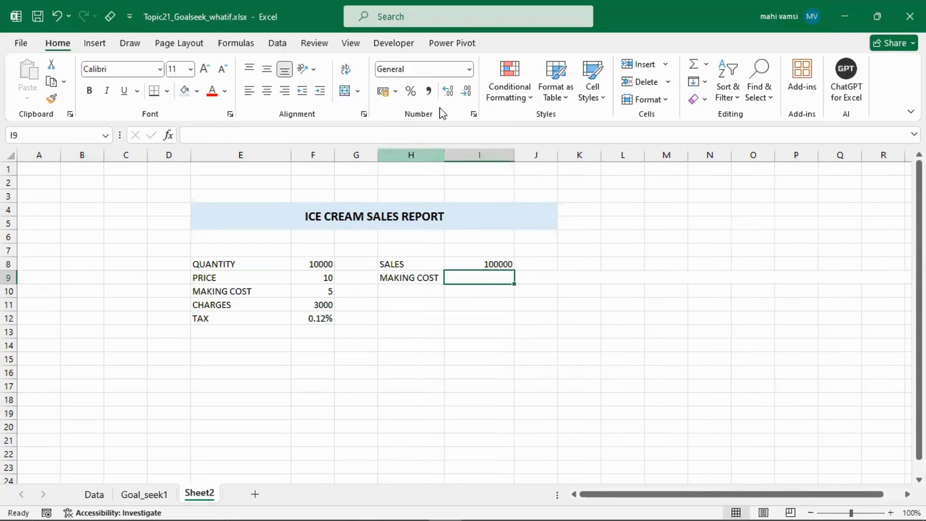
click(449, 28)
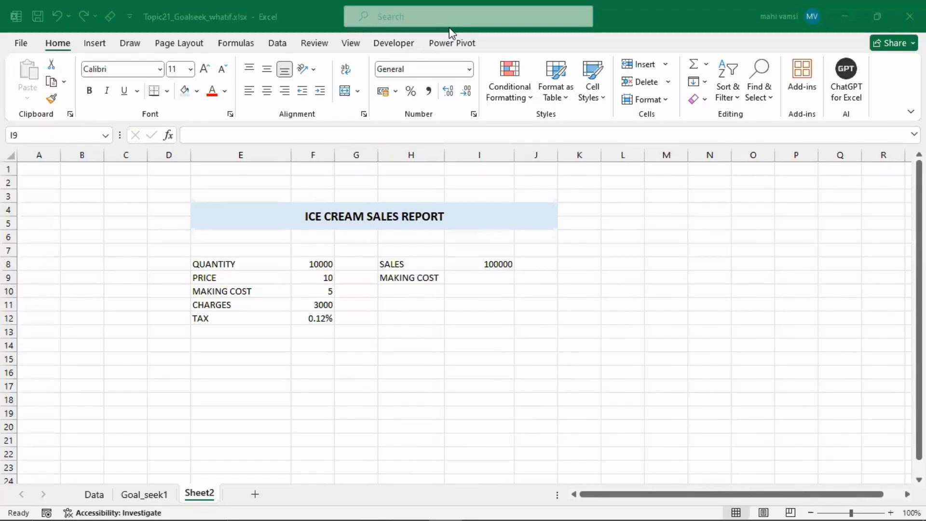
- Calculate the total making cost in I9 as quantity times unit making cost with =F8*F10
click(468, 277)
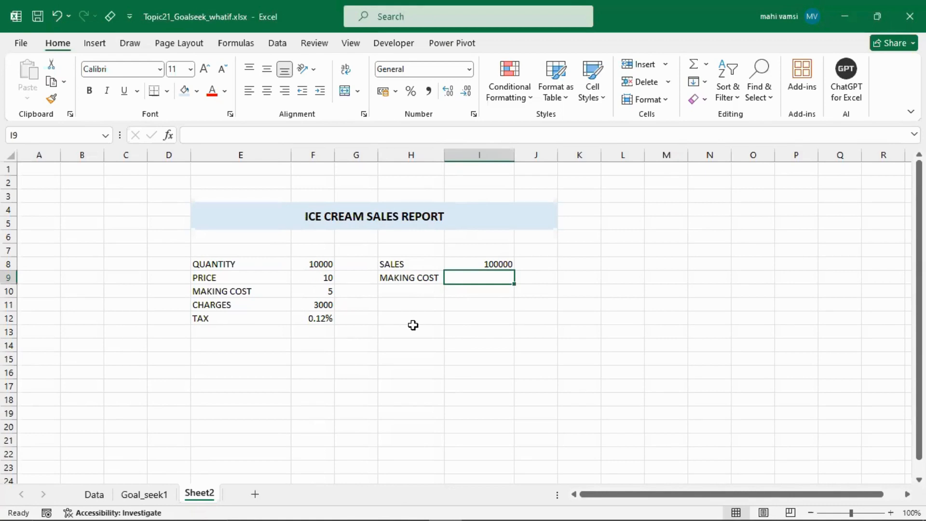
text(=)
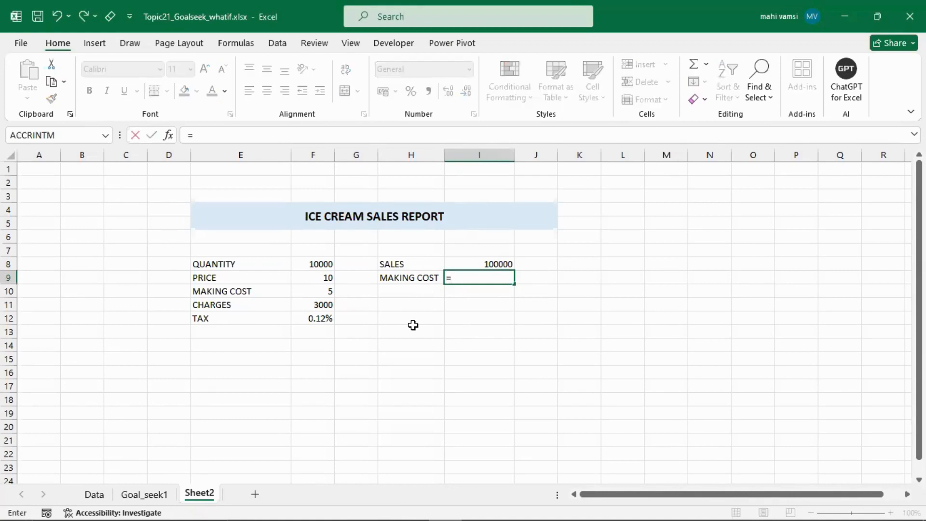
click(308, 265)
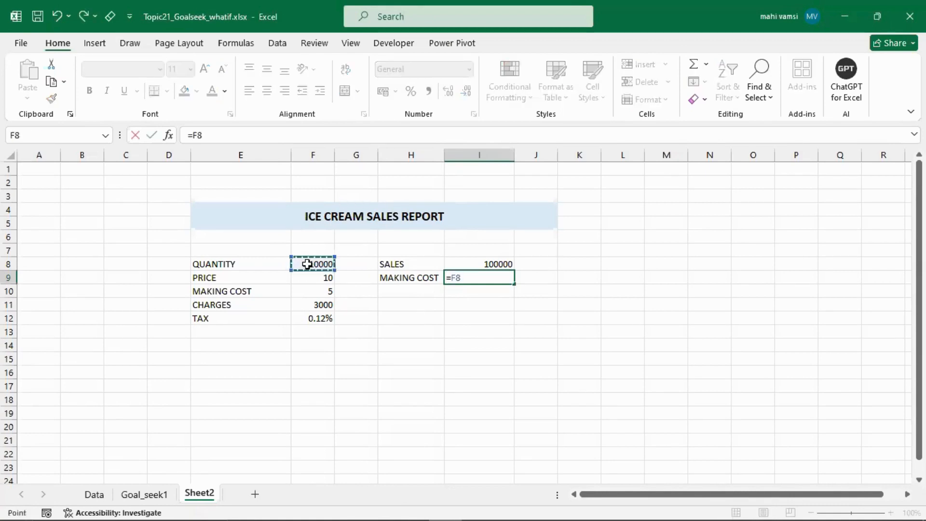
text(*)
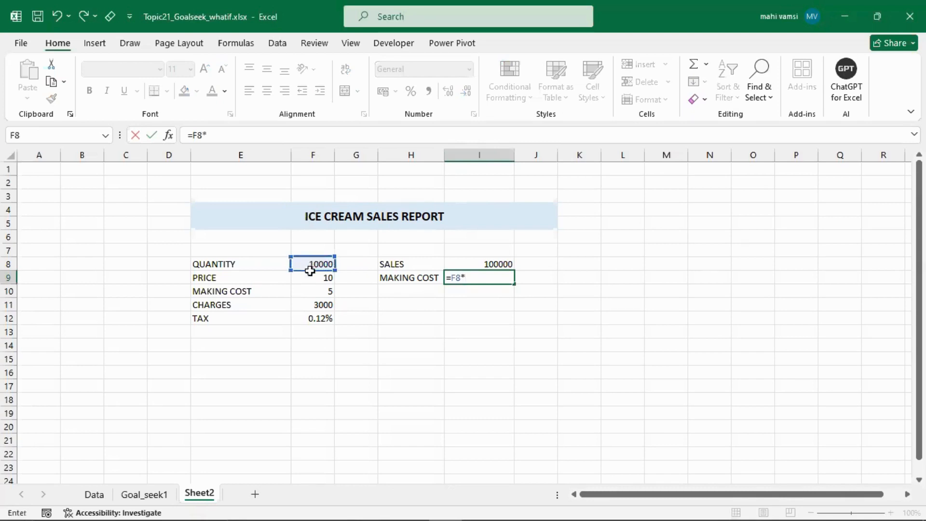
click(311, 294)
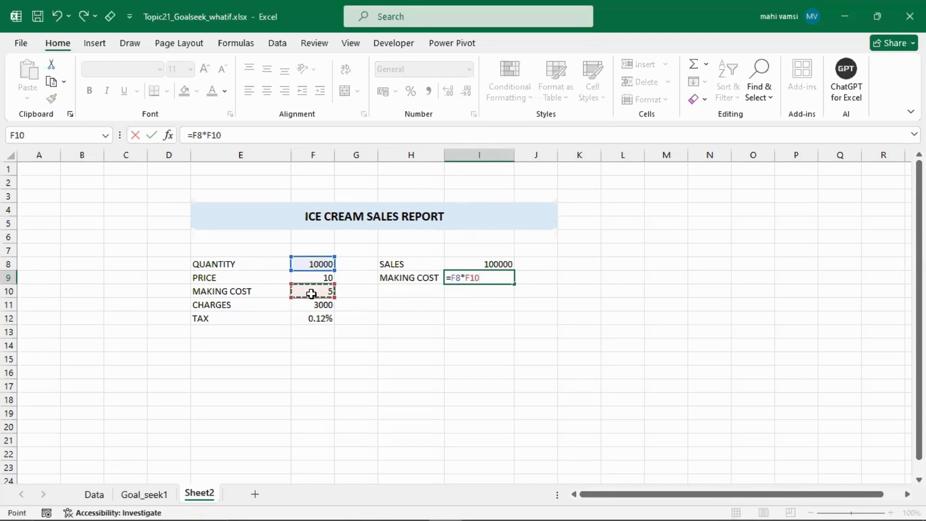
key(Return)
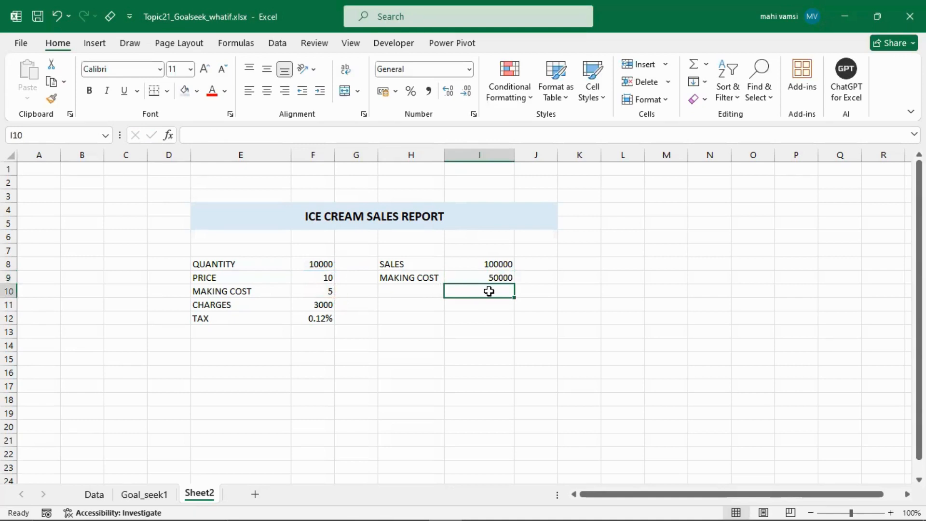
- Enter the label REVENUE in H10 below MAKING COST
click(415, 292)
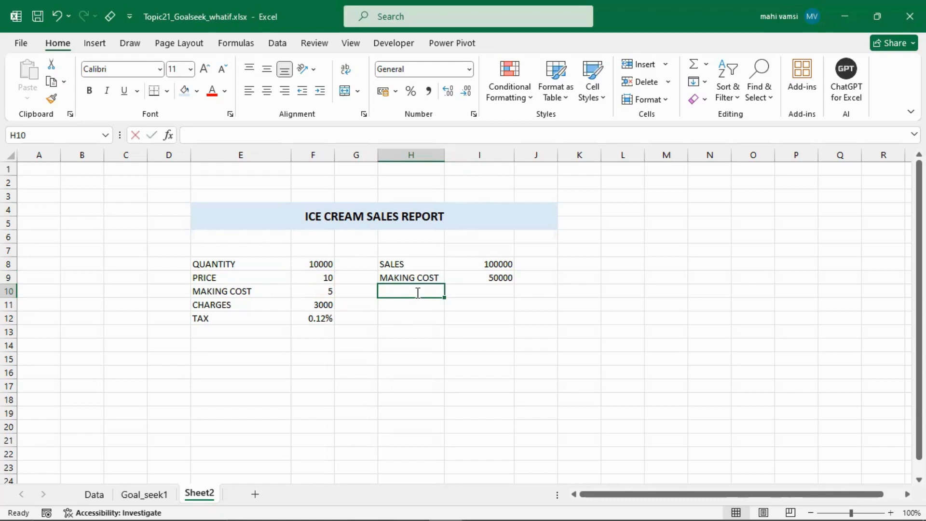
text(REVENUE)
key(Tab)
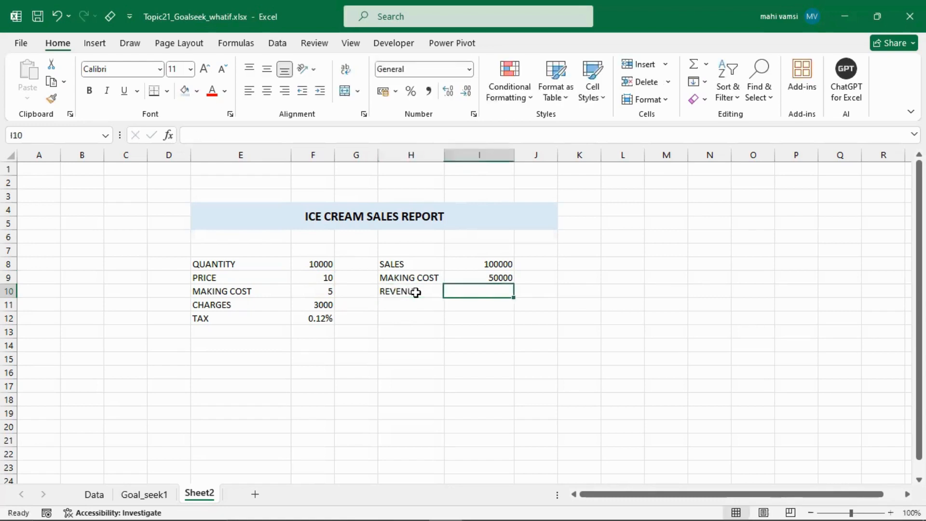
- Edit the making cost formula in I9 so that it returns a negative amount
click(482, 279)
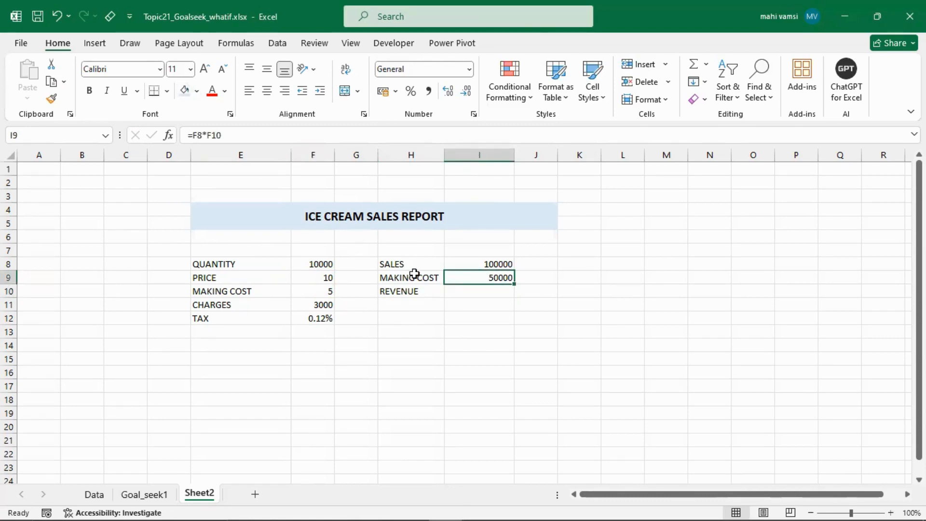
click(209, 135)
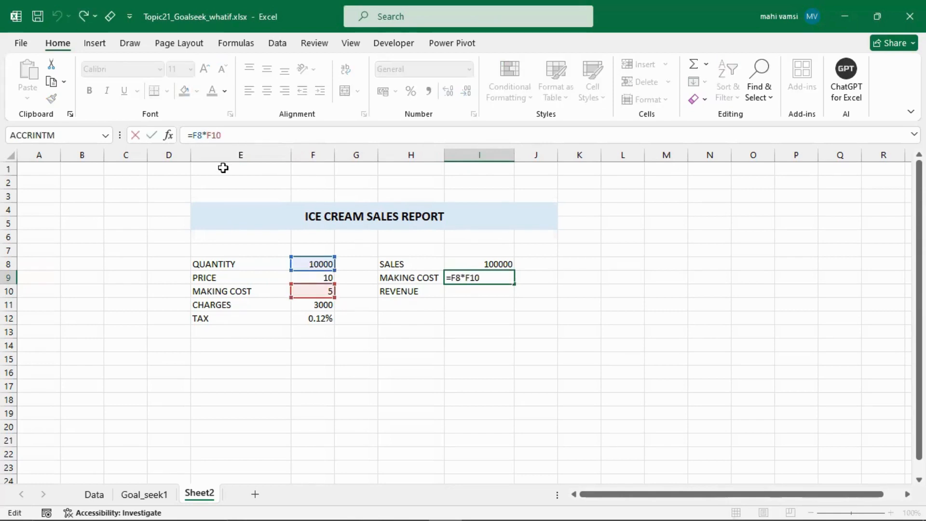
key(Return)
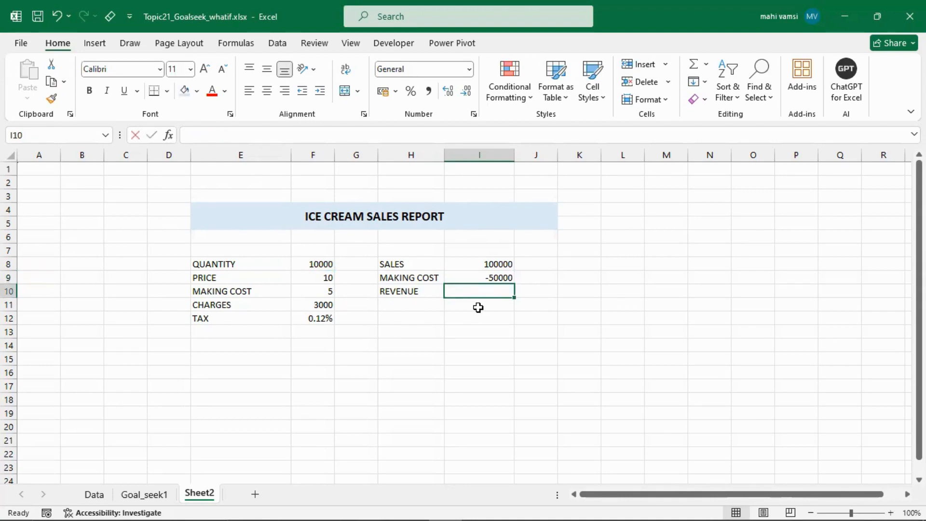
- Calculate the revenue in I10 by adding sales and making cost with =SUM(I8:I9)
key(alt+equal)
key(Return)
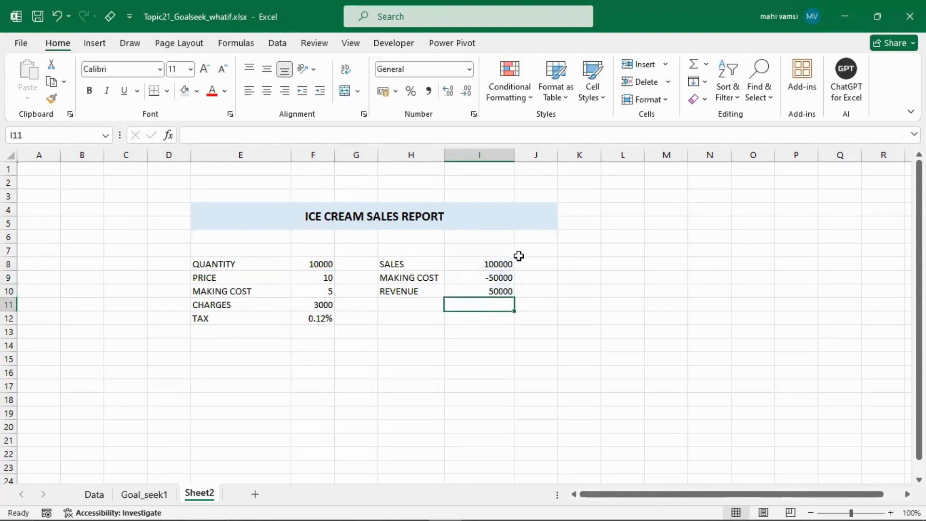
drag(466, 263, 474, 282)
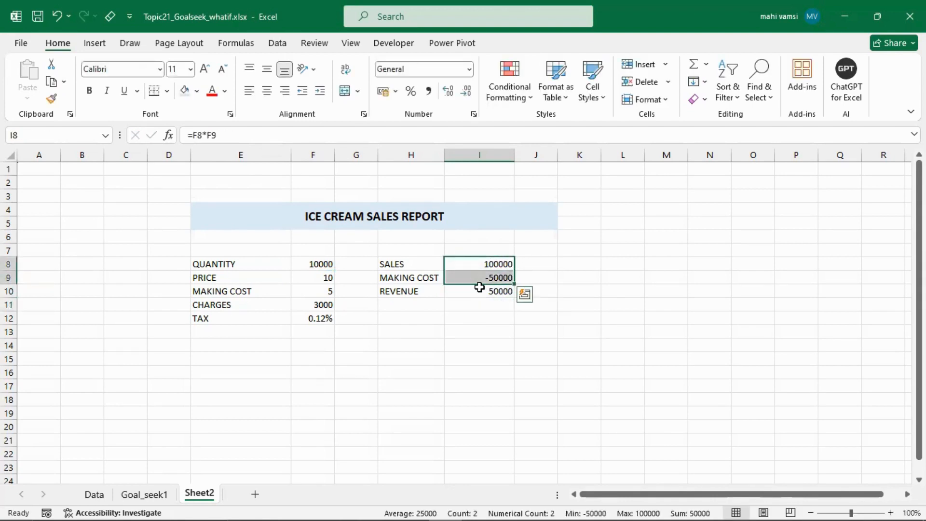
click(475, 295)
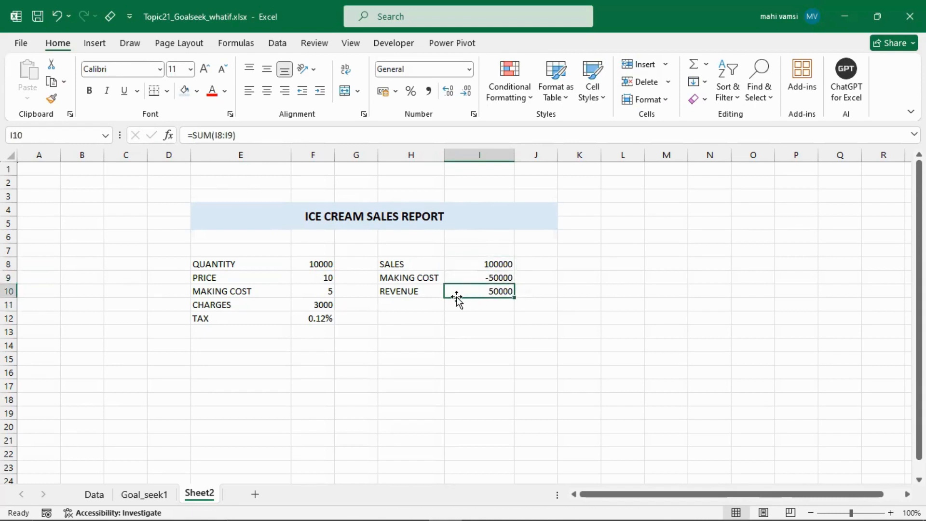
- Enter the label CHARGES in H11 and bring in the charges as a negative amount in I11 with =-F11
click(400, 302)
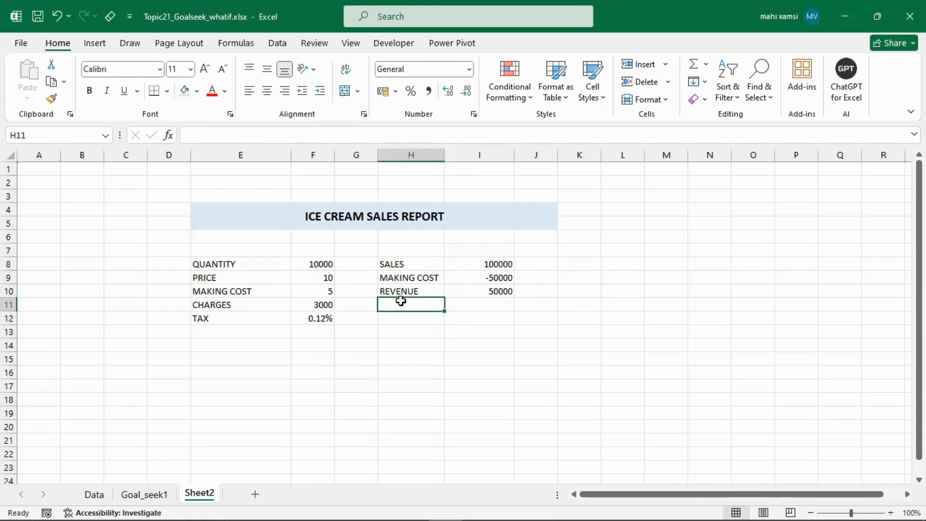
text(CHARGES)
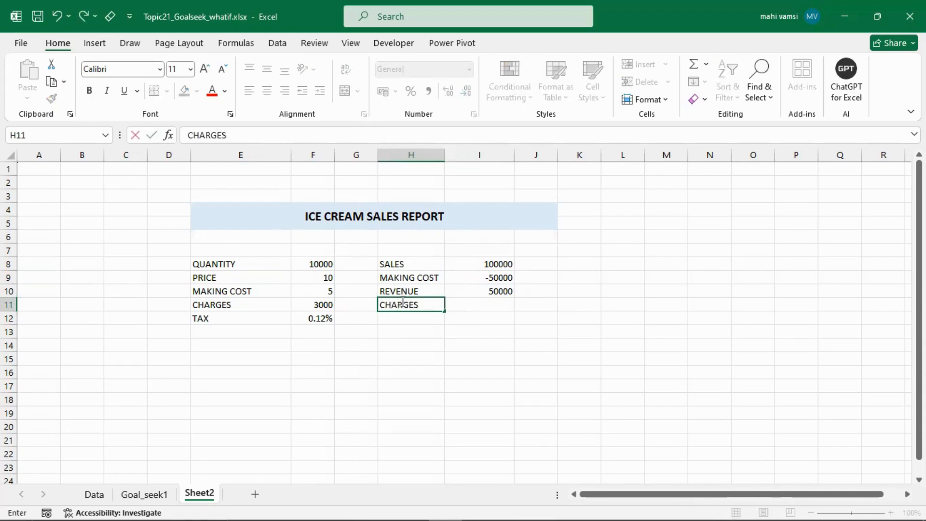
key(Tab)
click(324, 304)
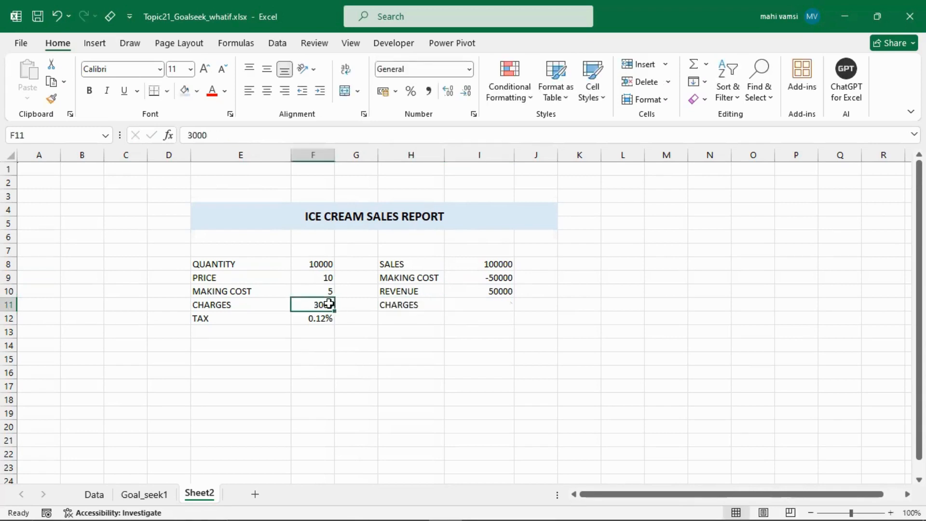
click(469, 305)
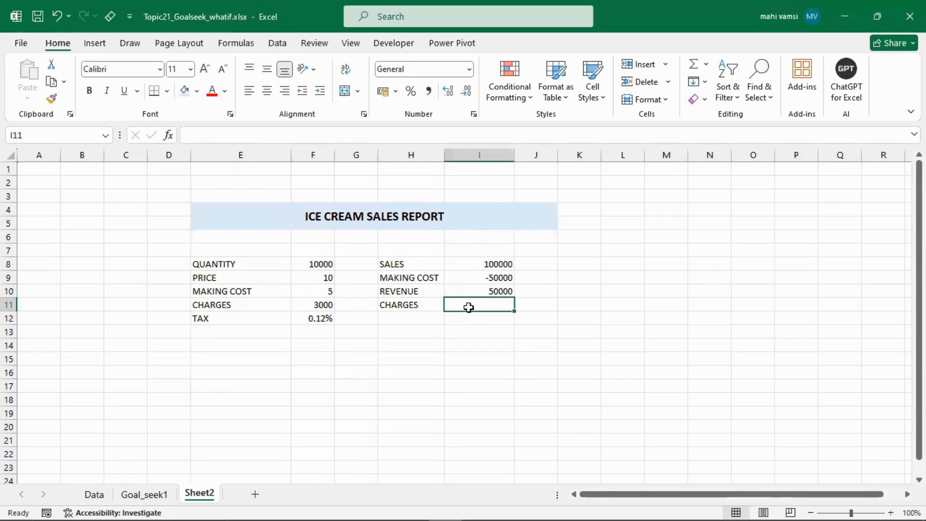
text(=-)
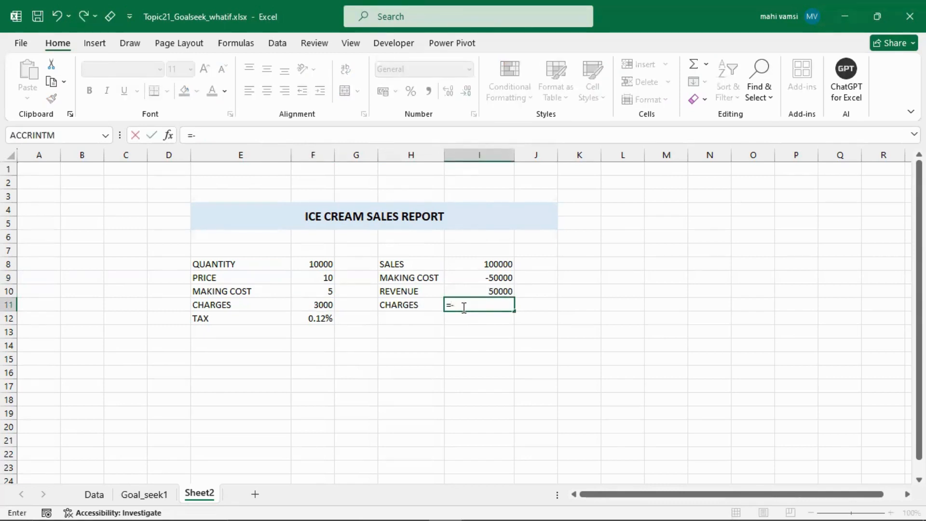
click(324, 304)
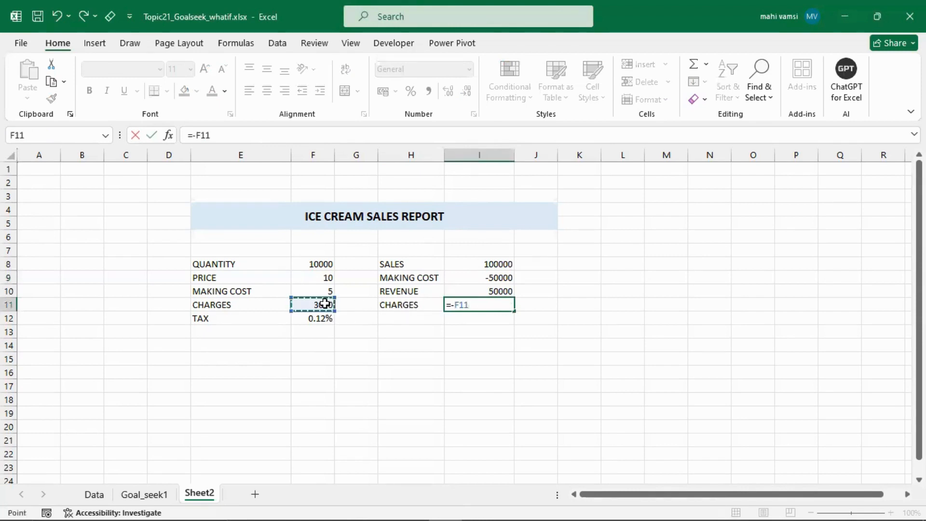
key(Return)
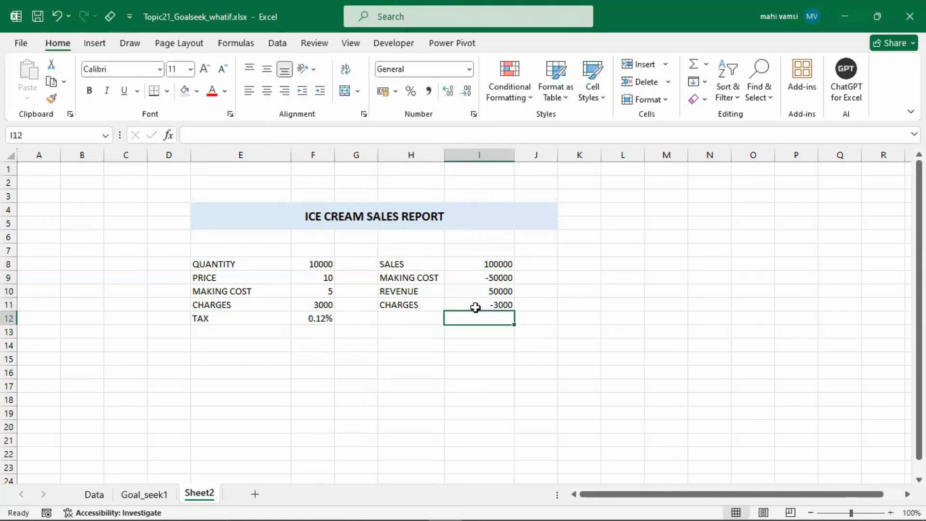
- Add revenue and charges in I12 with =SUM(I10:I11)
click(399, 314)
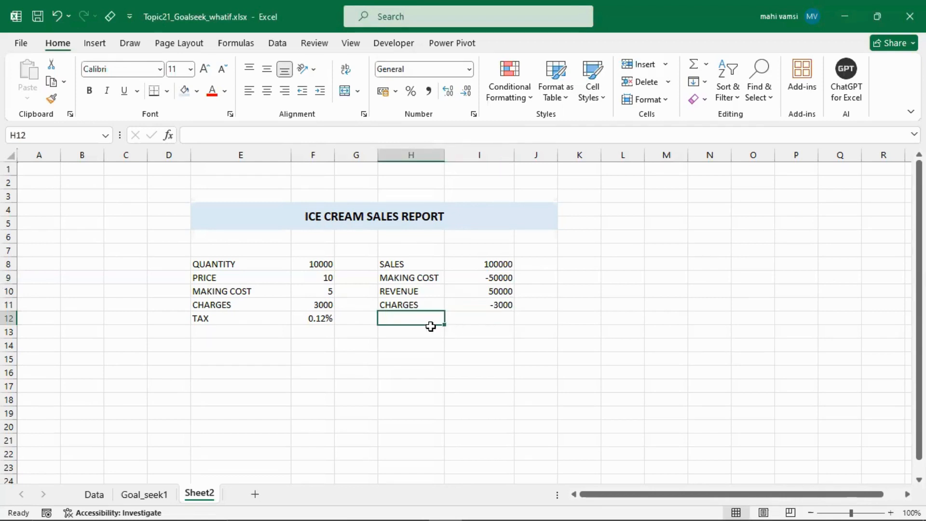
click(478, 321)
text(=sum)
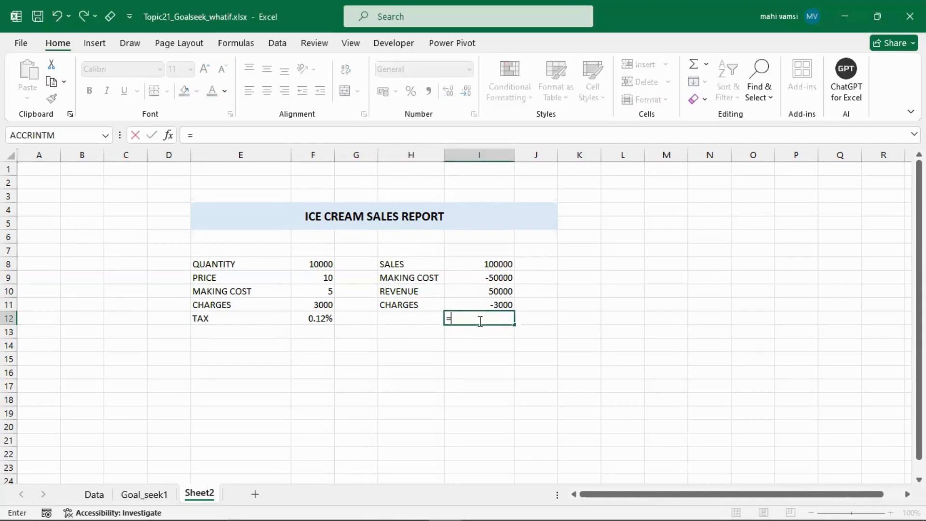
key(Tab)
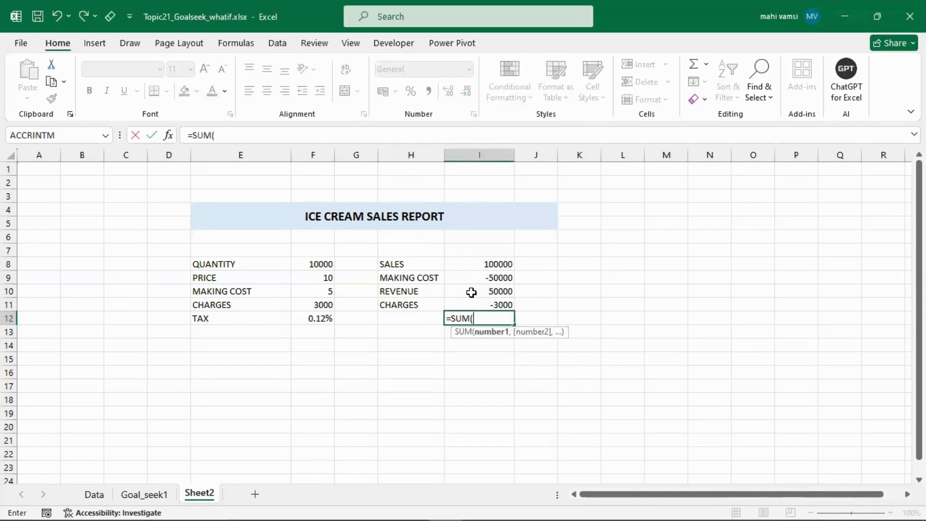
mouse_move(471, 291)
mouse_down()
mouse_move(475, 311)
mouse_move(476, 299)
mouse_up()
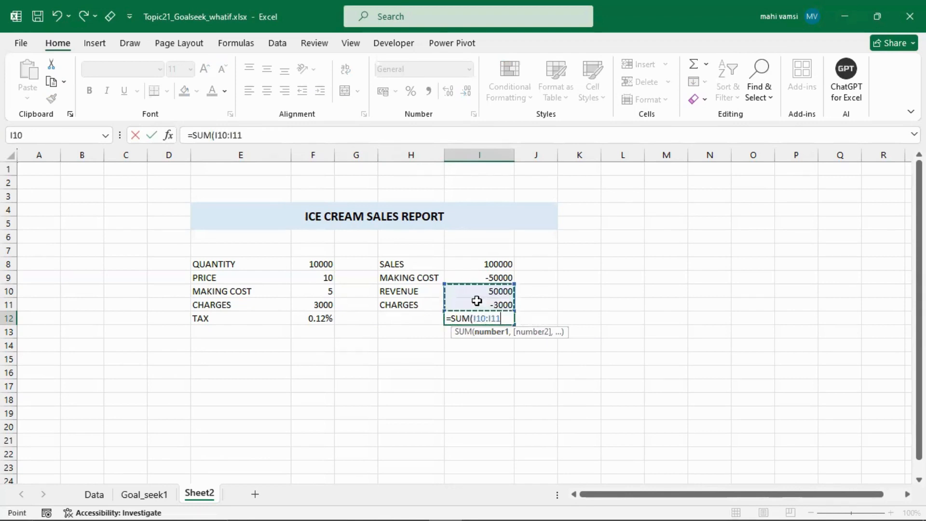
key(Return)
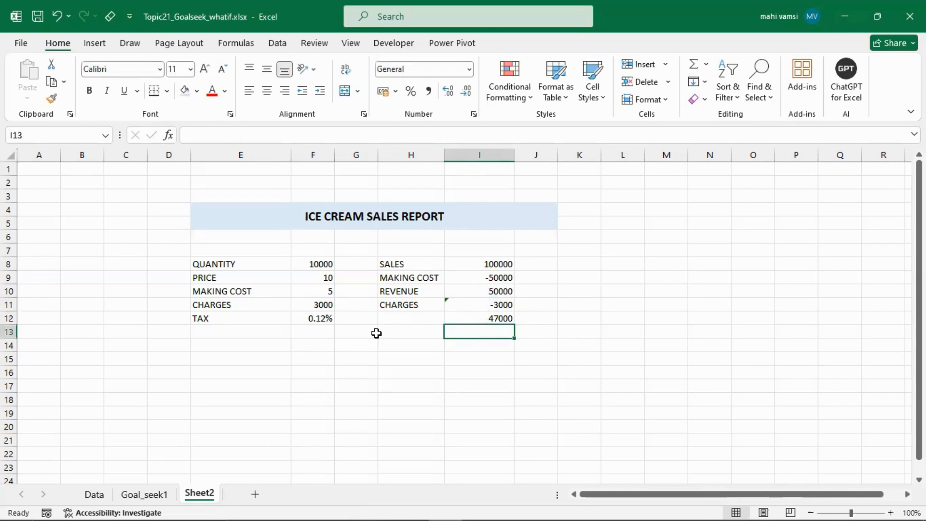
- Enter the label EARN BEFORE TAX in H12 and autofit the width of column H to it
click(400, 318)
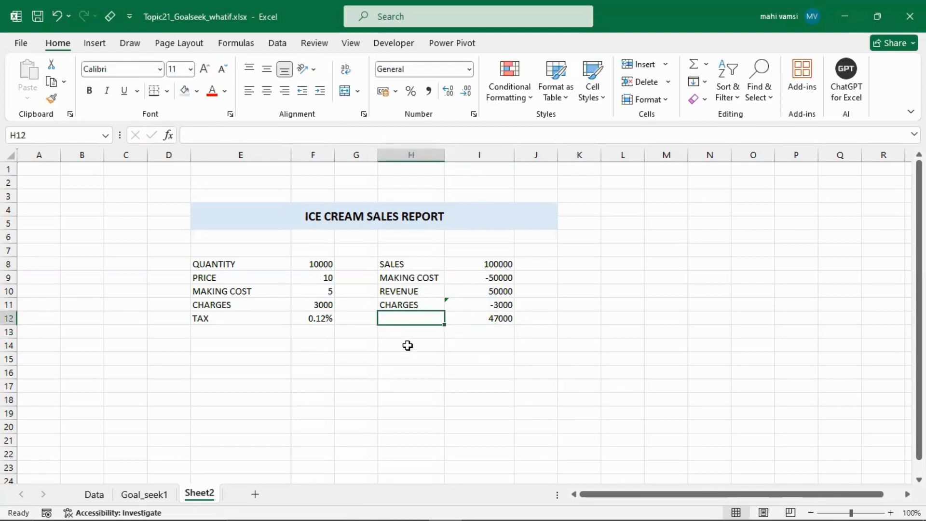
text(EARN B)
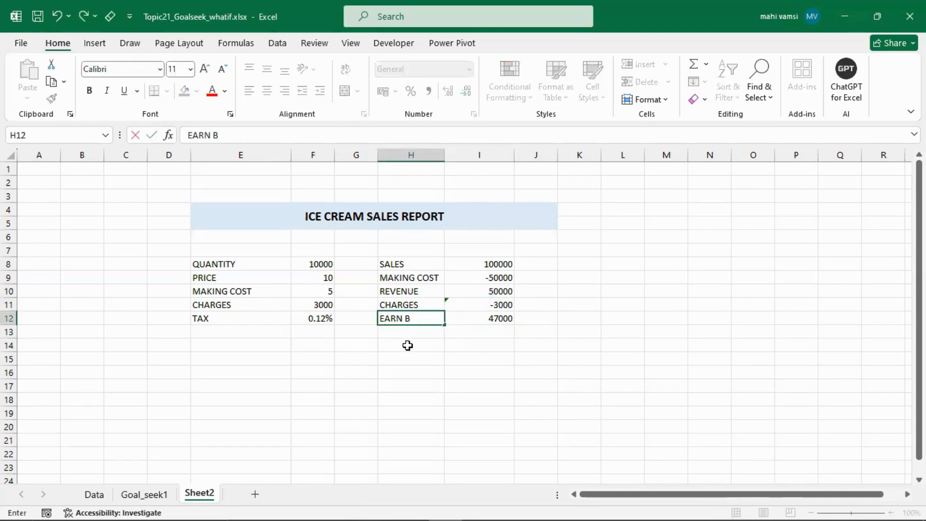
text(EFF)
text(ORE TAX)
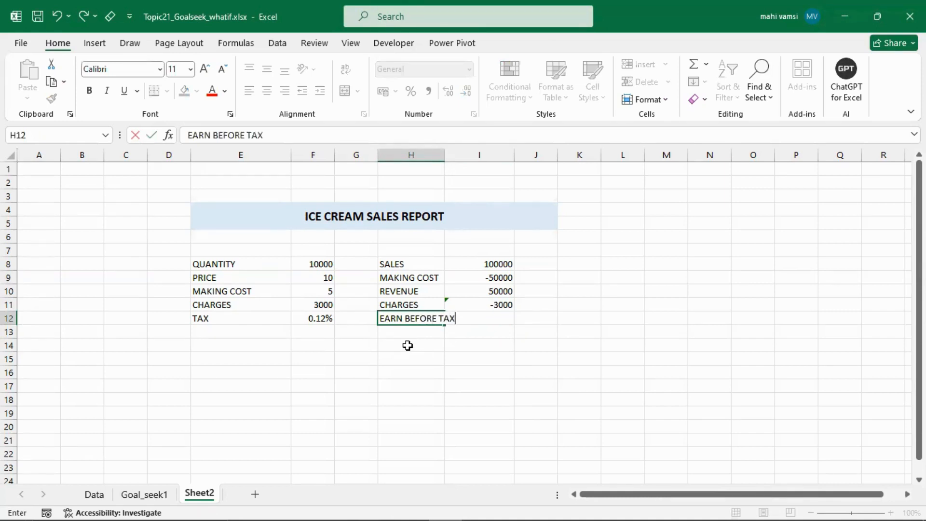
key(Tab)
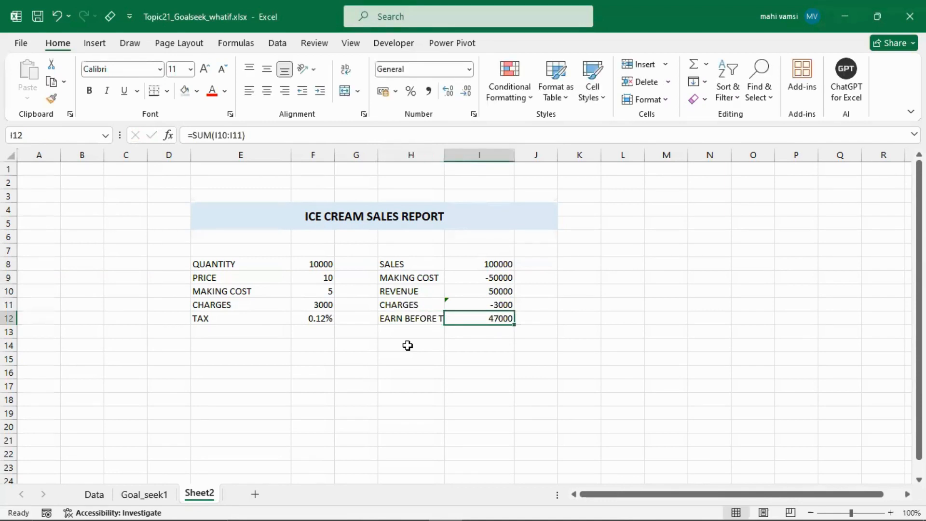
double_click(444, 154)
- Enter the label TAX in H13, below EARN BEFORE TAX
click(489, 332)
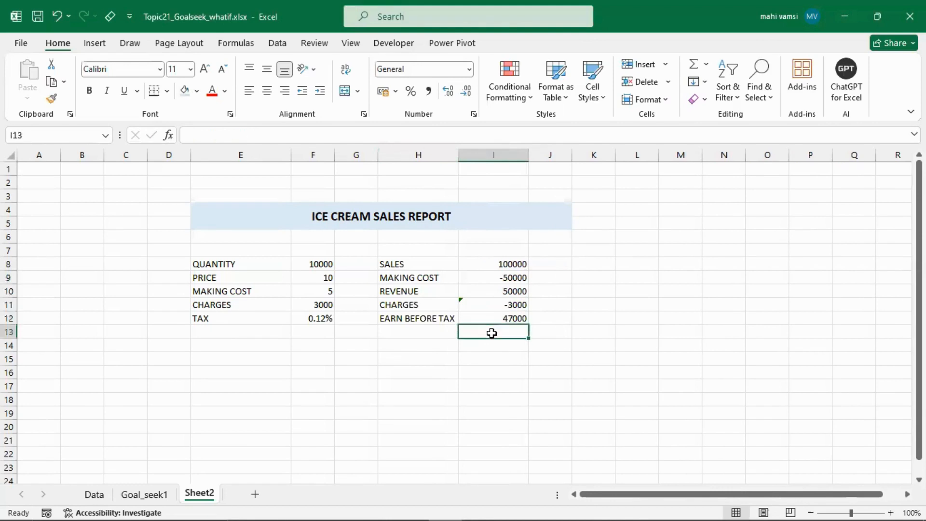
click(408, 336)
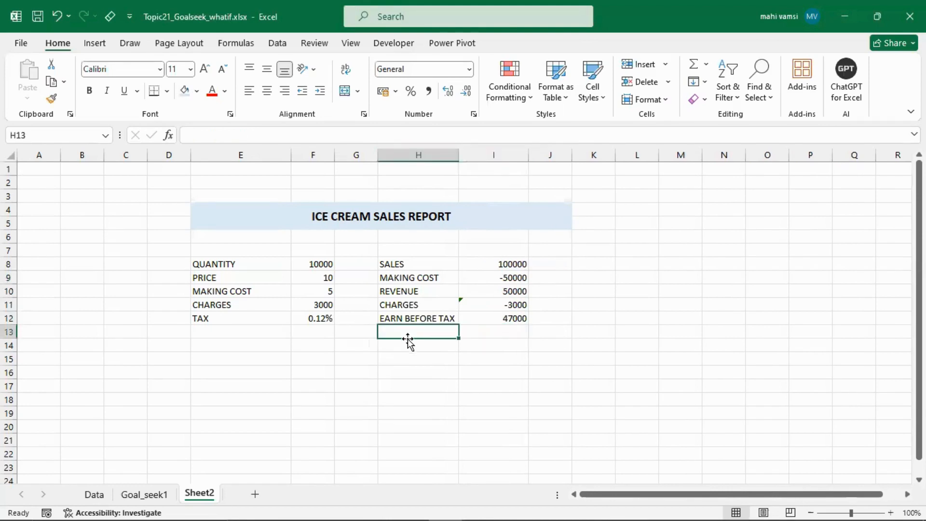
text(TAX)
key(Tab)
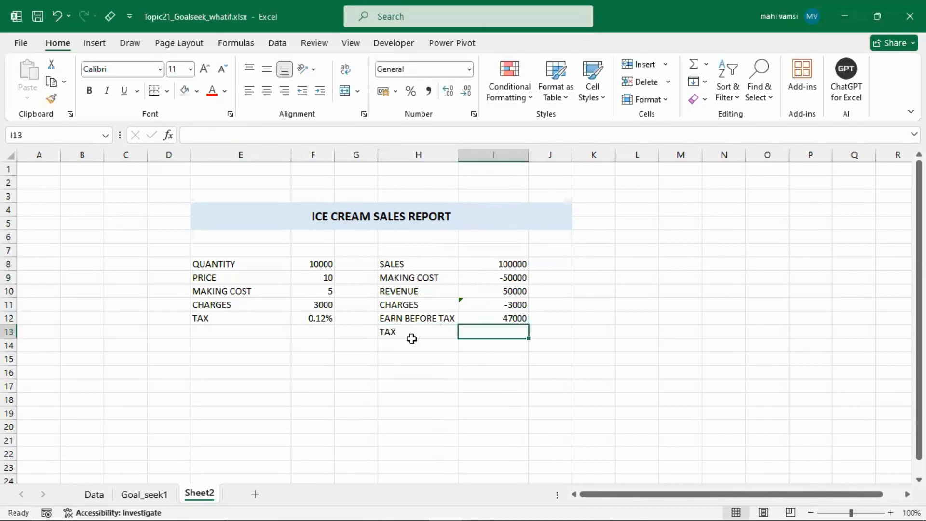
- Calculate the tax in I13 by multiplying earnings before tax by the tax rate with =I12*F12
click(485, 319)
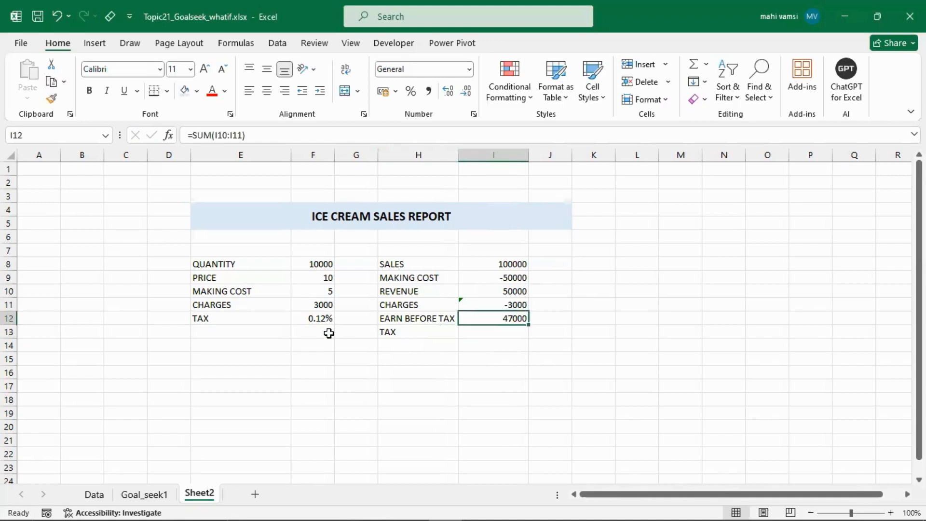
click(486, 331)
text(=)
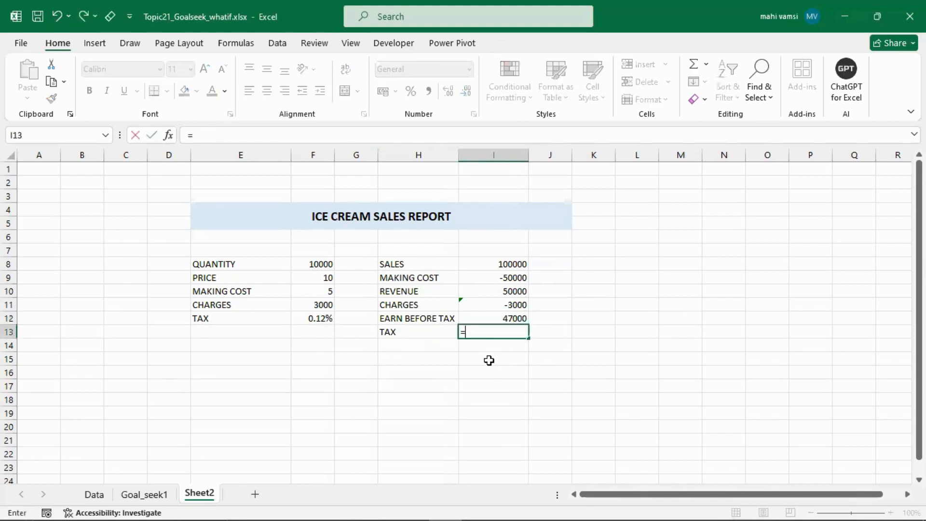
click(484, 318)
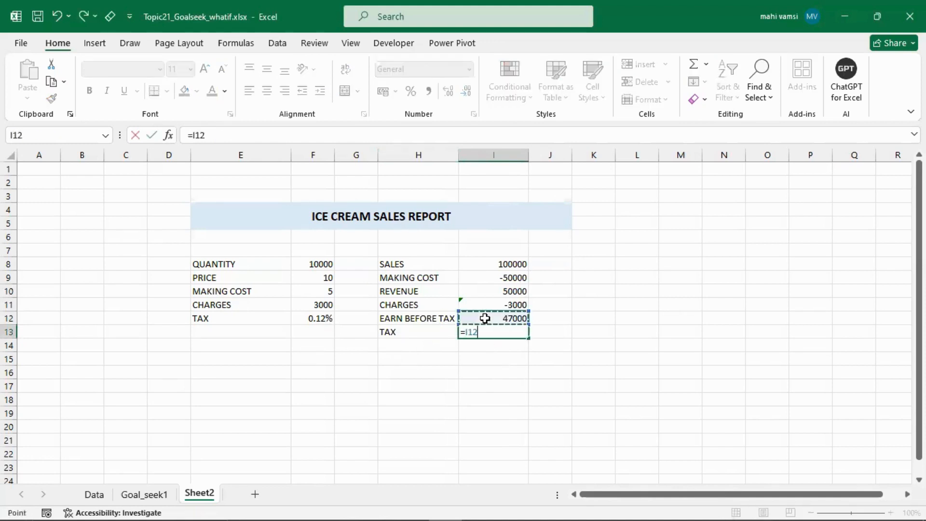
text(*)
click(317, 319)
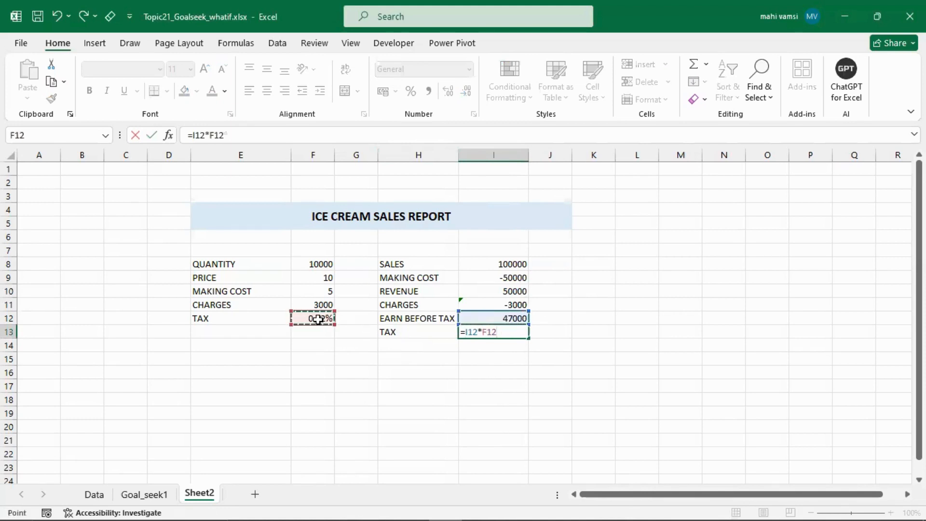
key(Return)
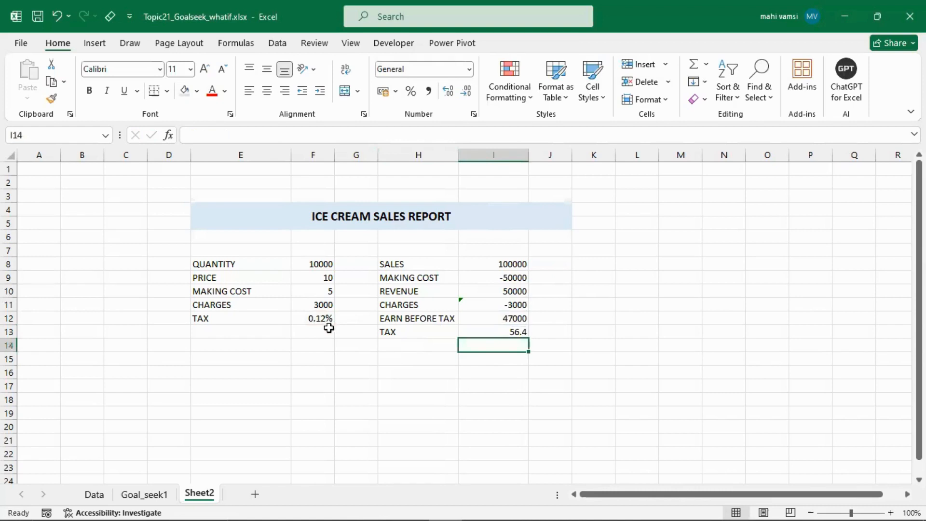
- Replace the tax formula in I13 with =I12*0.12
click(484, 335)
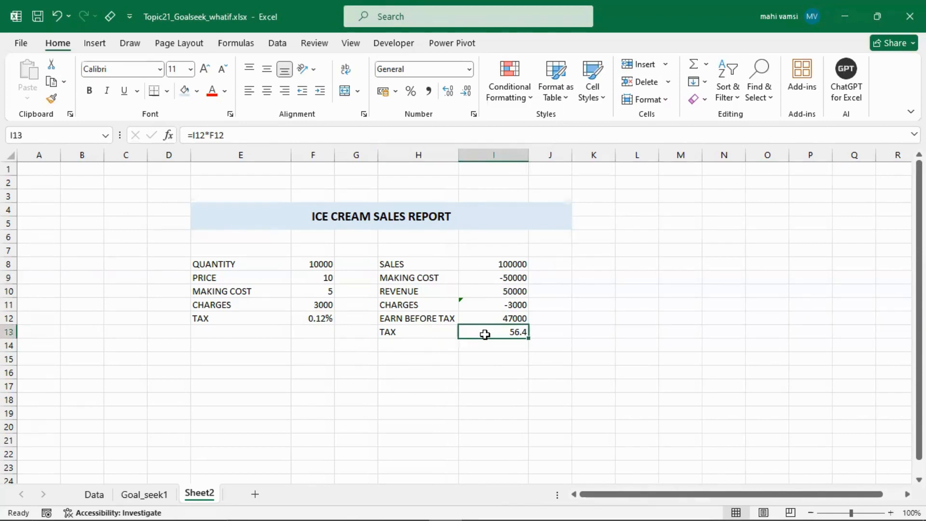
key(Delete)
text(=)
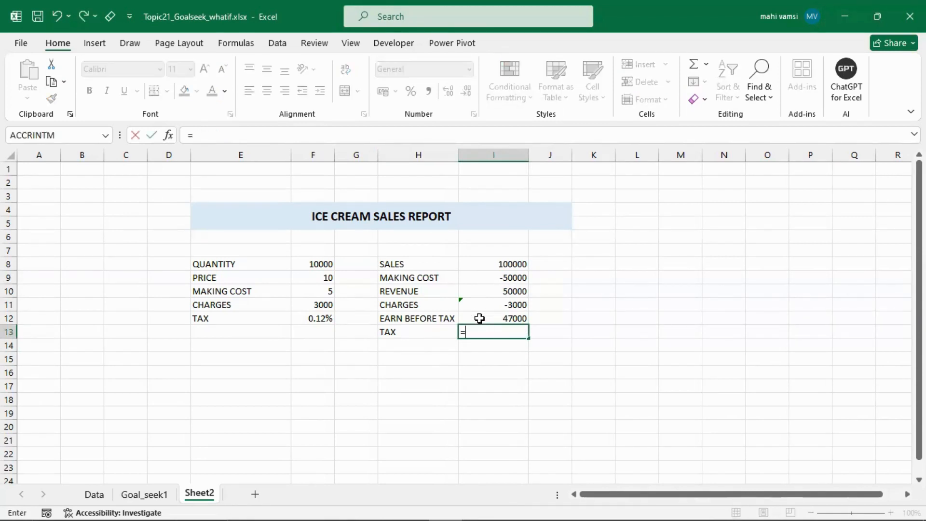
click(479, 318)
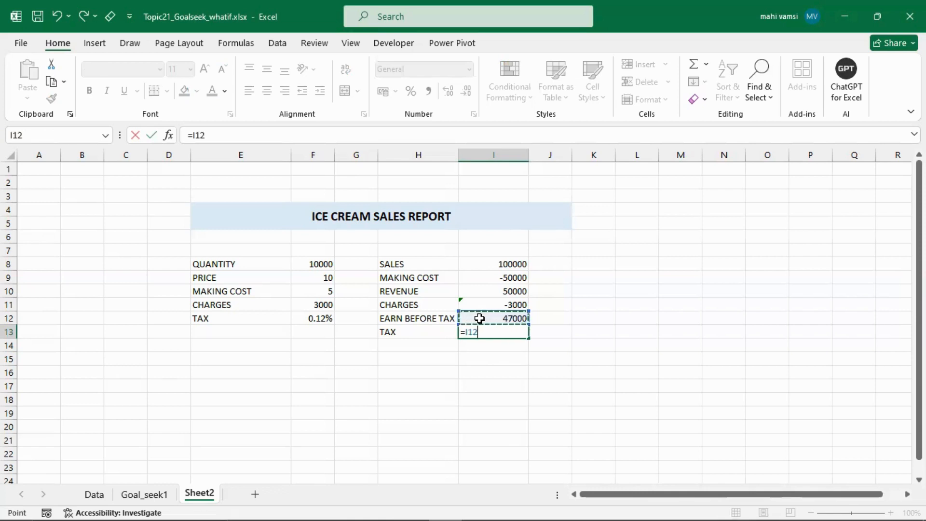
text(*)
key(Return)
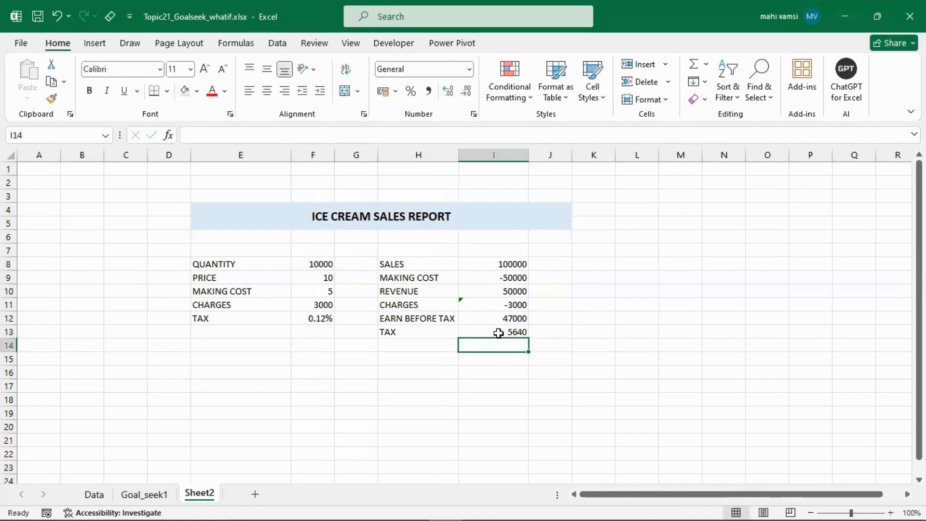
- Edit the tax formula in I13 with a minus sign so the tax counts as a negative amount
click(489, 331)
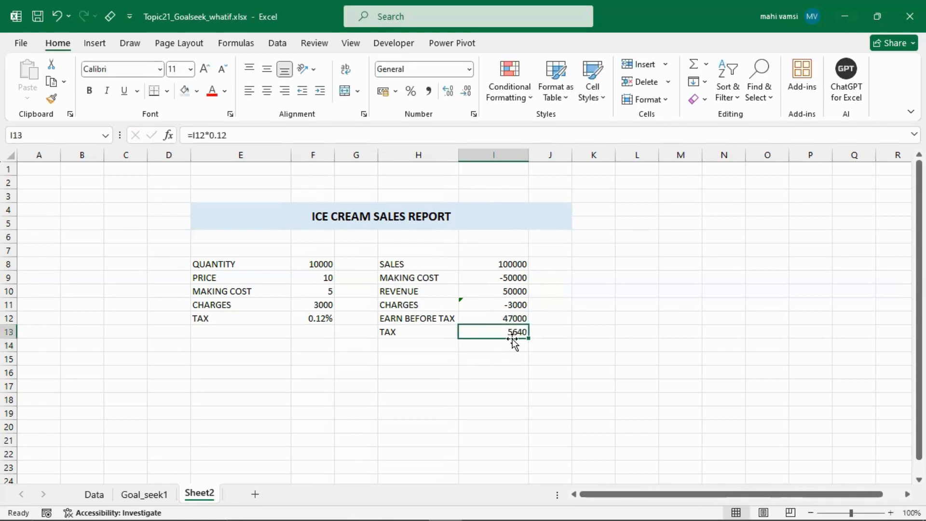
double_click(484, 332)
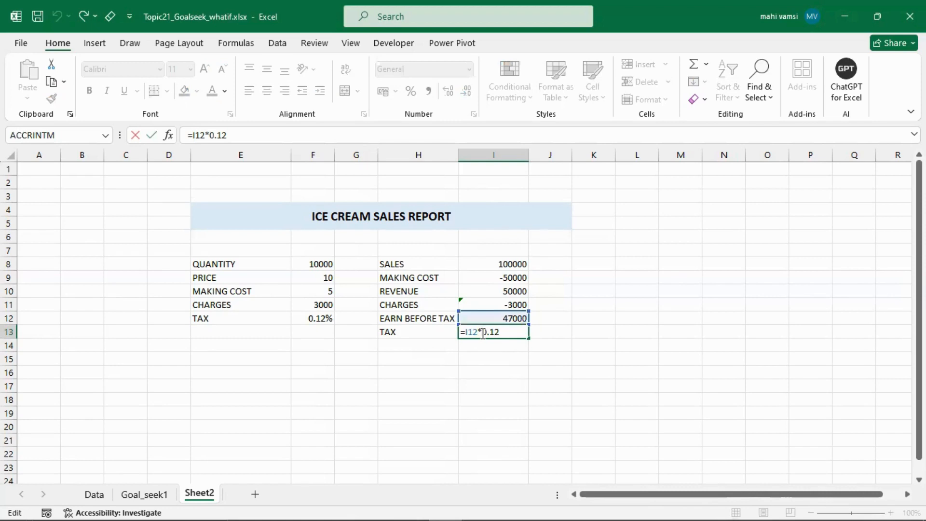
text(-)
key(Return)
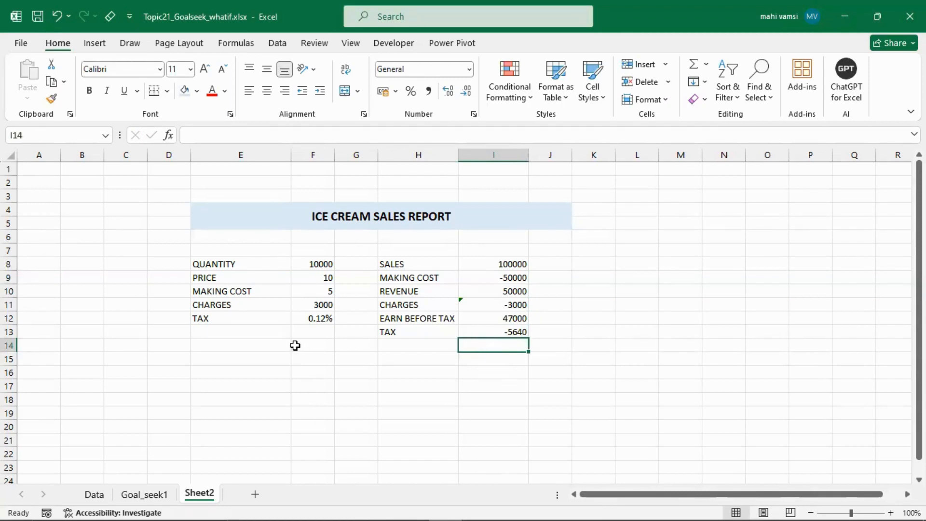
- Enter the label PROFIT in H14 and calculate the profit in I14 with =SUM(I12:I13)
click(398, 344)
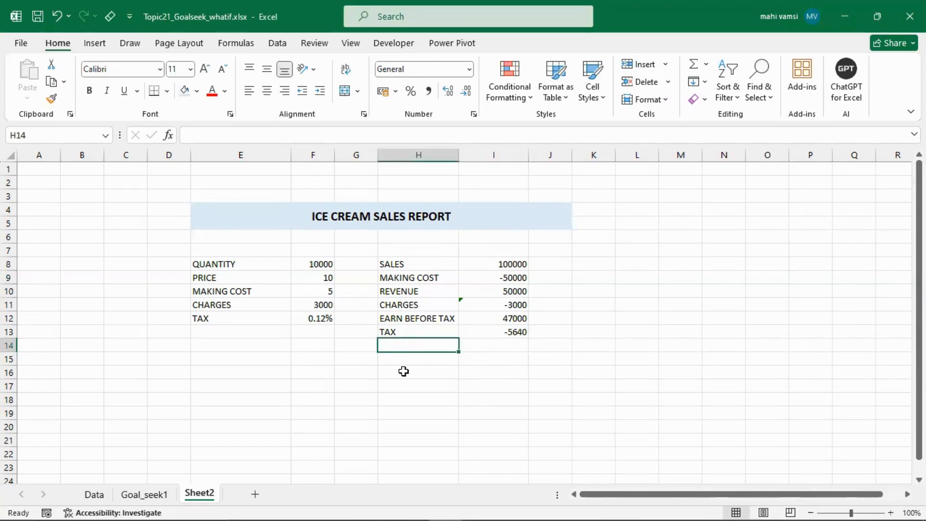
text(PROFIT)
key(Tab)
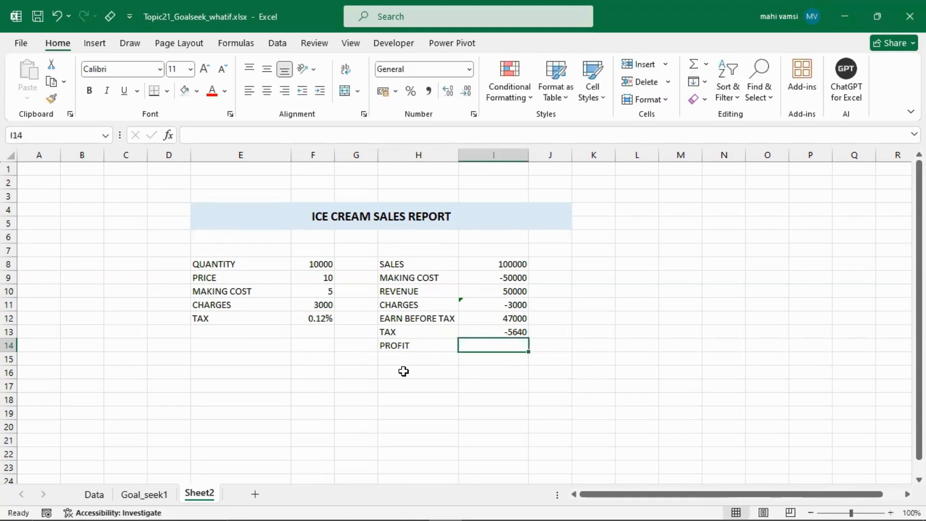
text(=SUM()
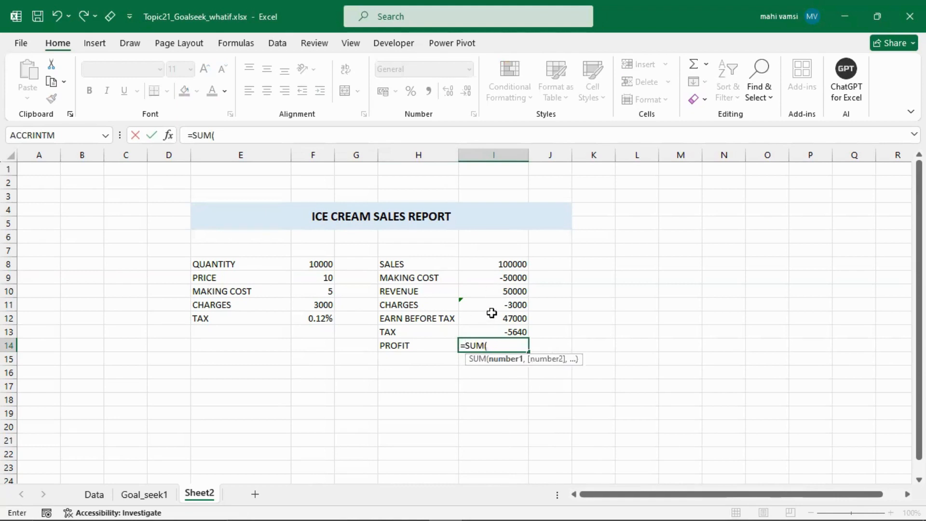
drag(491, 316, 496, 330)
key(Return)
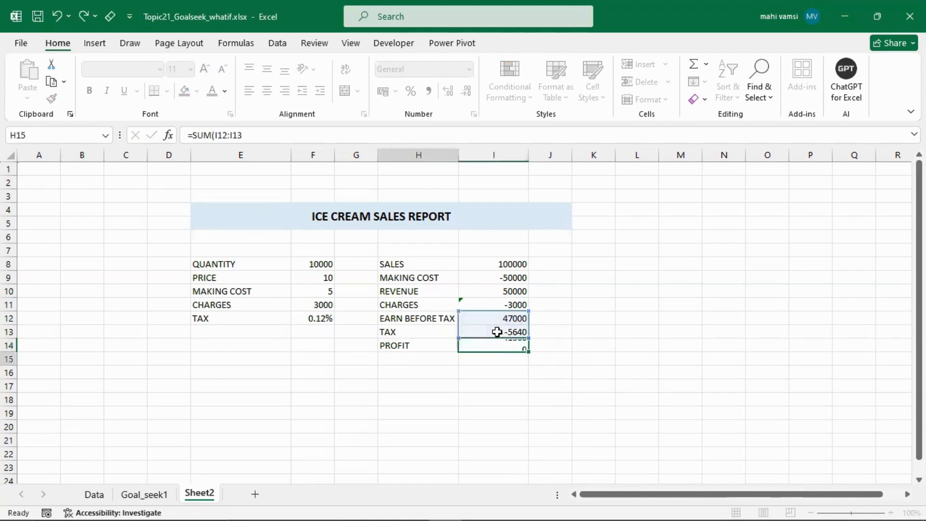
- Examine the profit formula in I14 together with its quantity and price inputs in F8 and F9
click(492, 351)
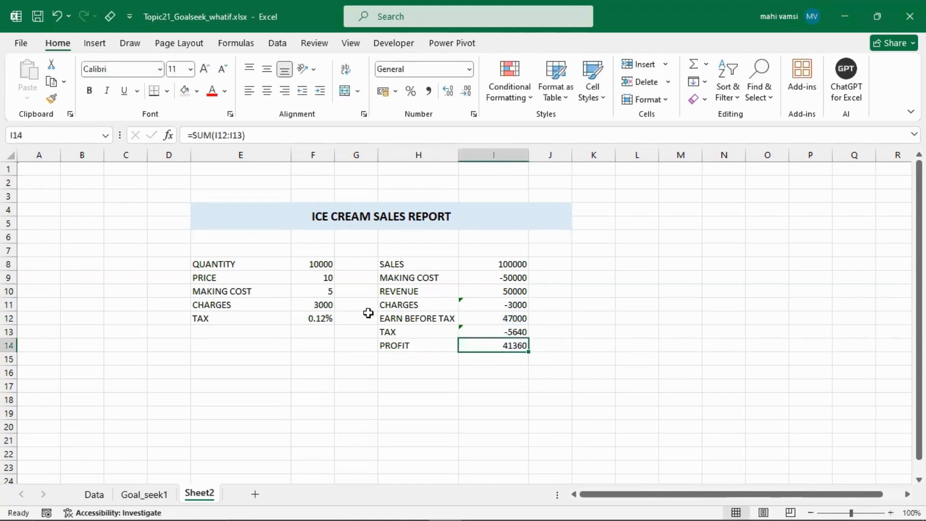
click(311, 265)
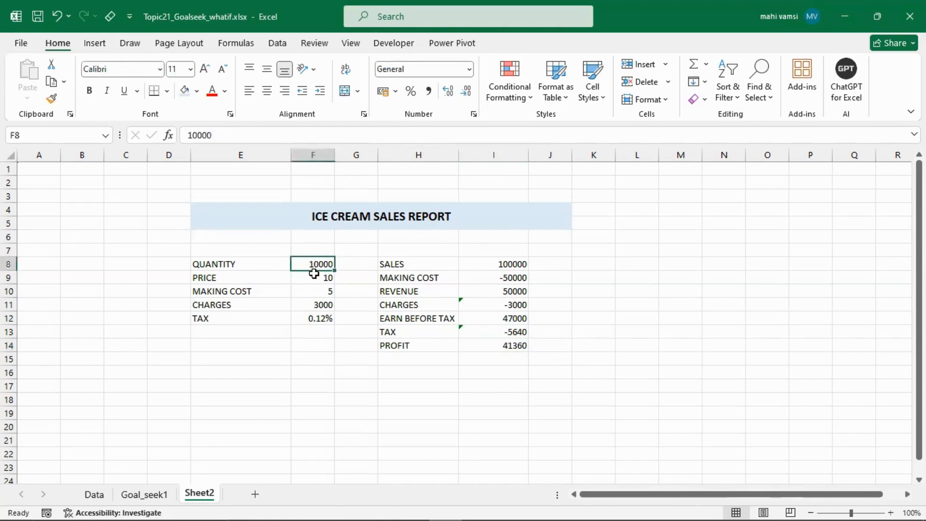
click(314, 276)
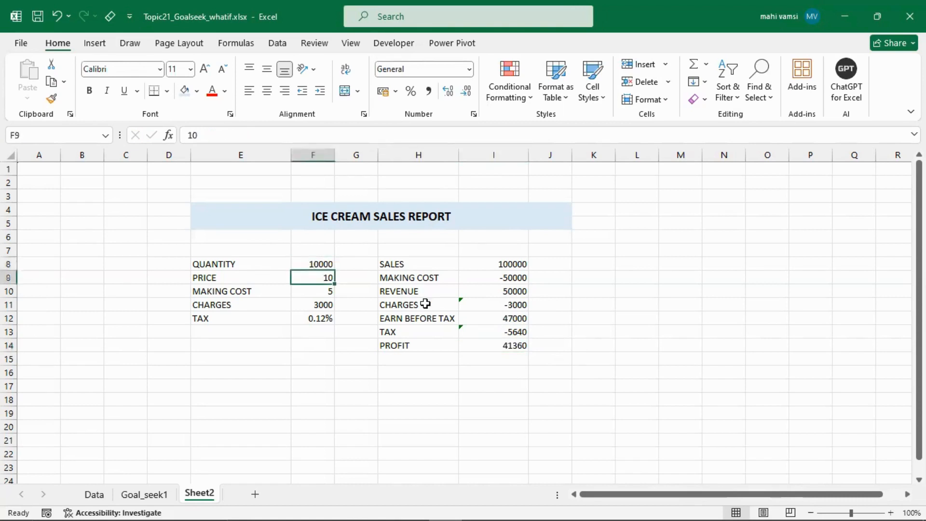
click(492, 349)
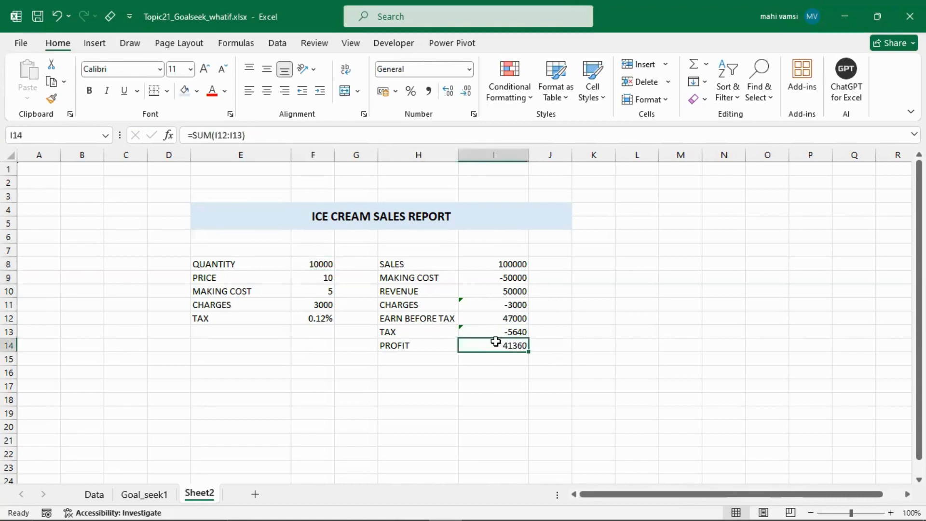
click(312, 266)
click(316, 275)
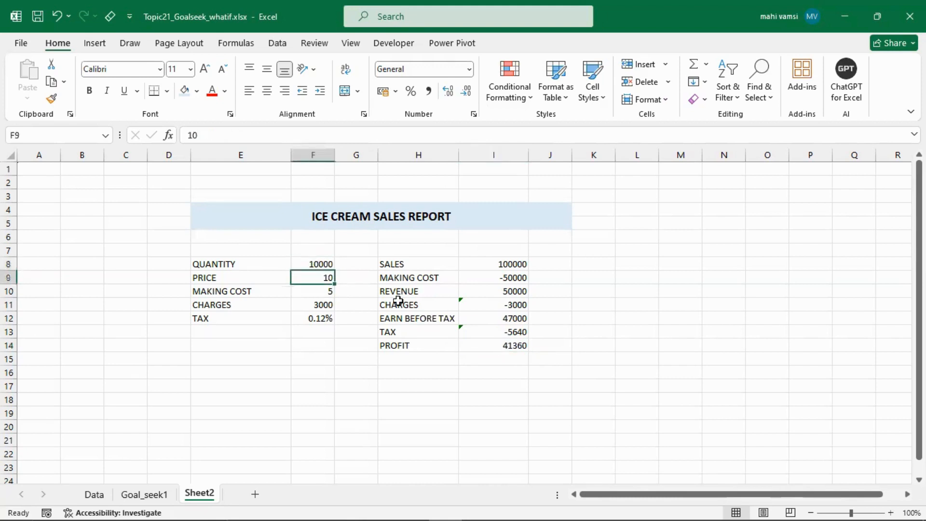
click(490, 348)
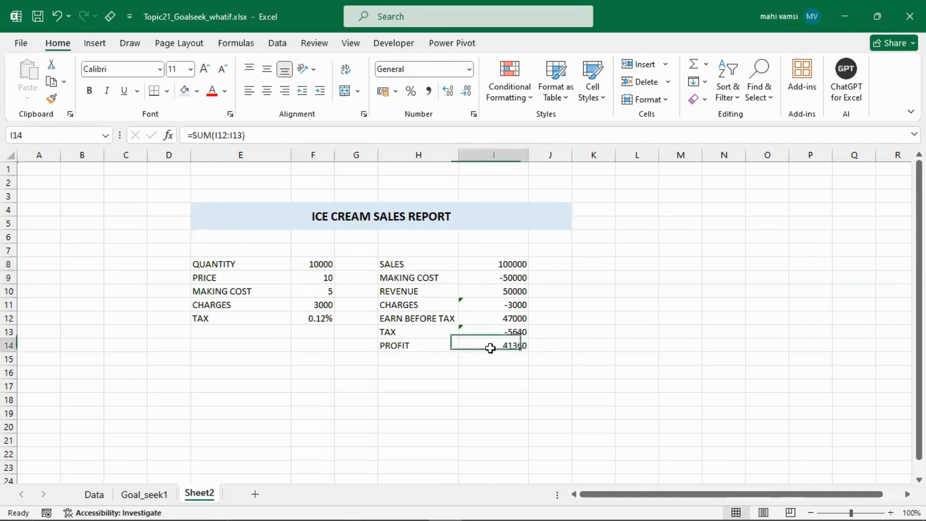
- Enter the label GOAL in H19 and the target value 100000 in I19
click(412, 418)
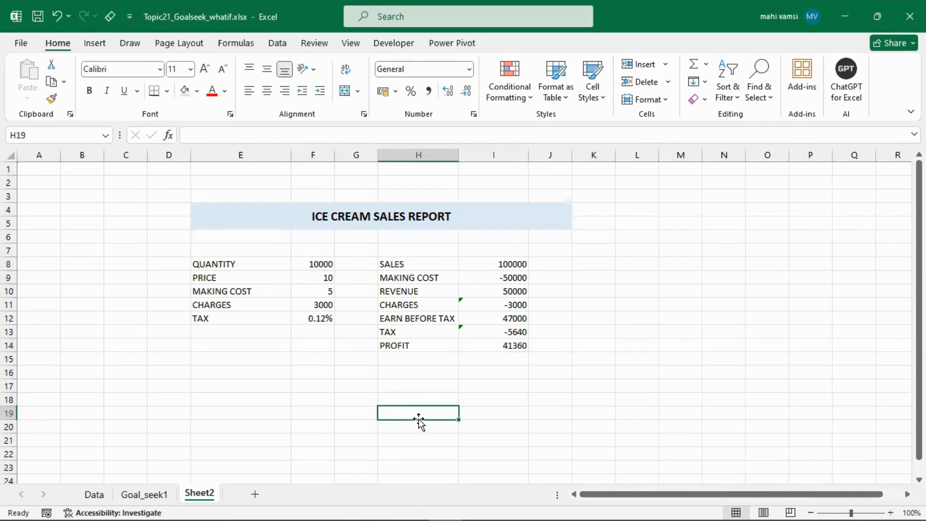
text(GOAL)
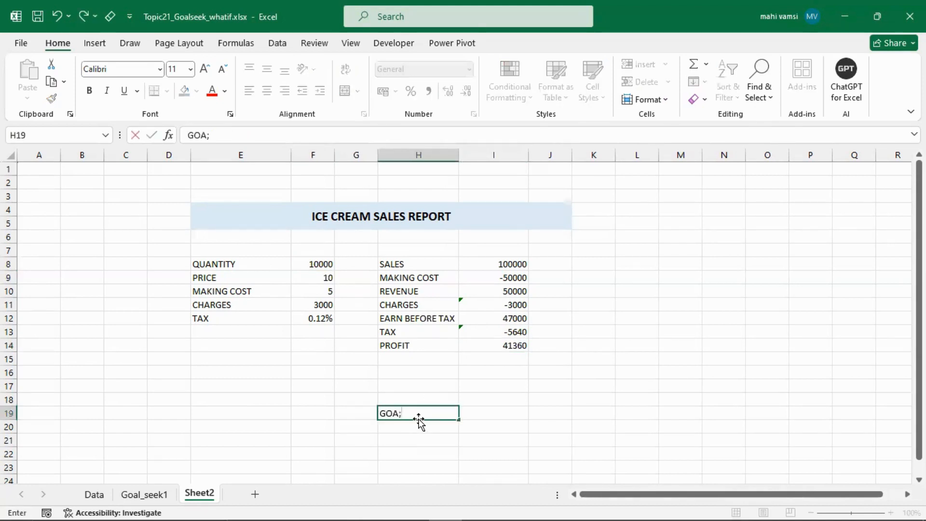
key(Tab)
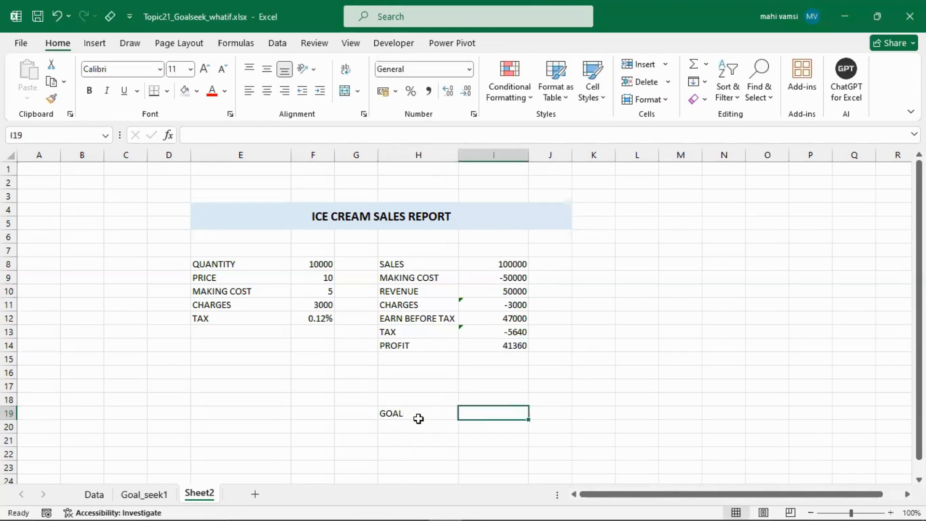
text(100000)
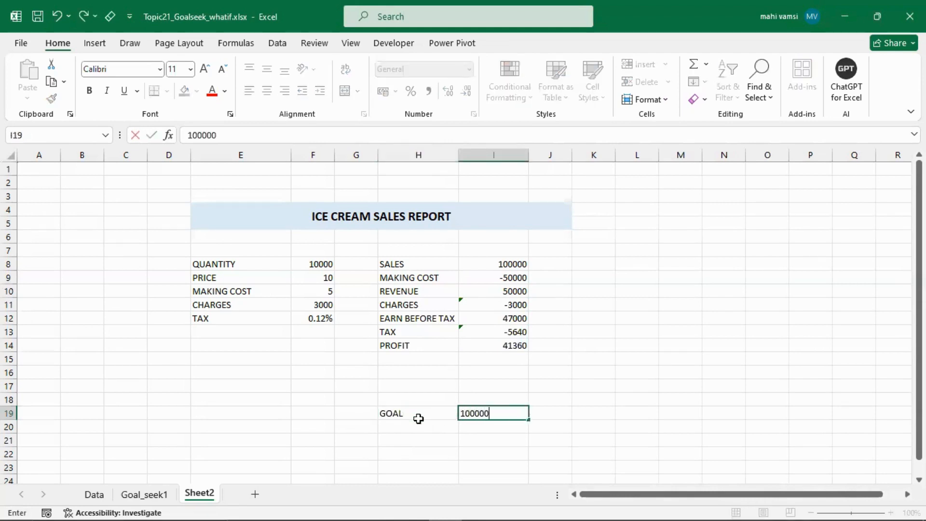
click(419, 422)
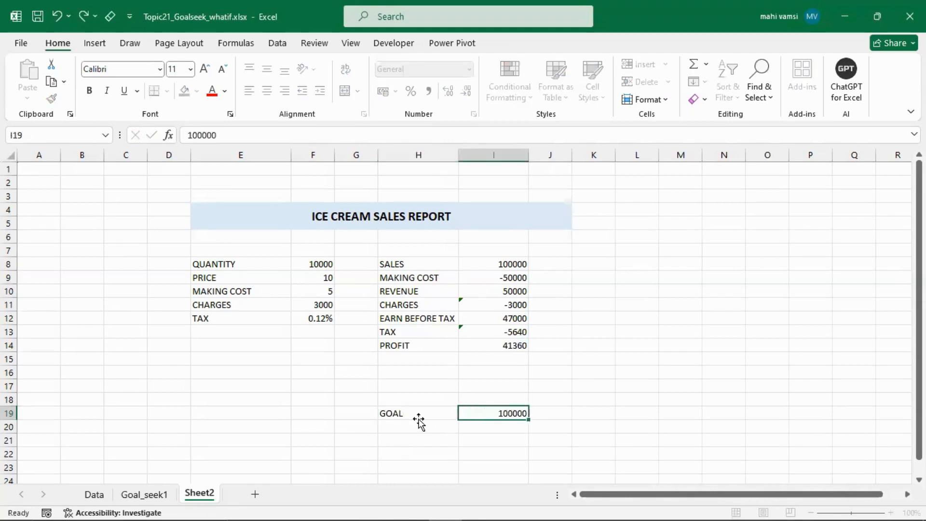
click(500, 410)
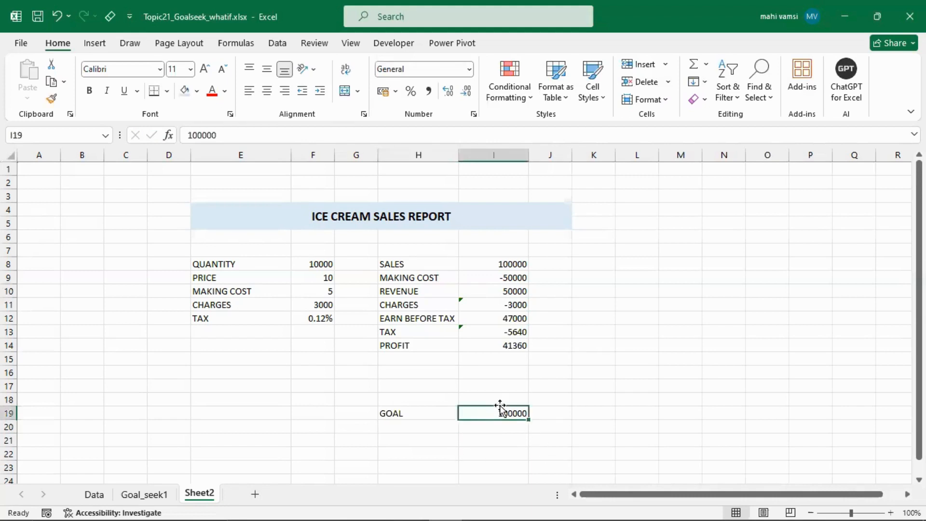
- Run Goal Seek to bring the profit in I14 to 100000 by changing the quantity in F8, and keep the solution
click(489, 348)
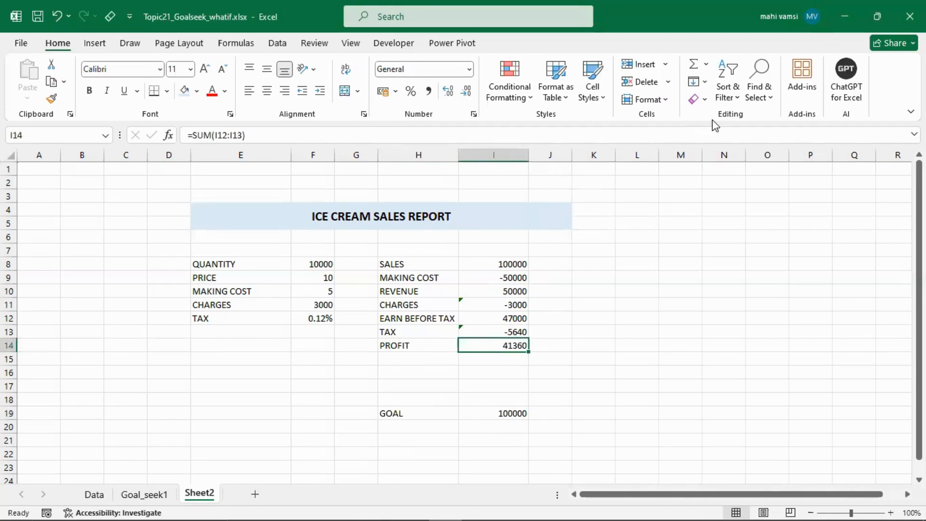
click(273, 47)
click(661, 99)
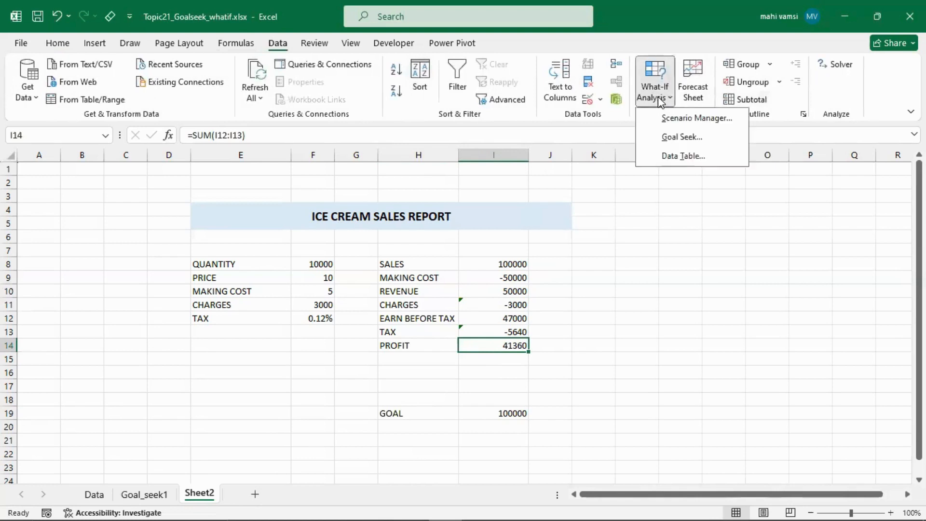
click(682, 138)
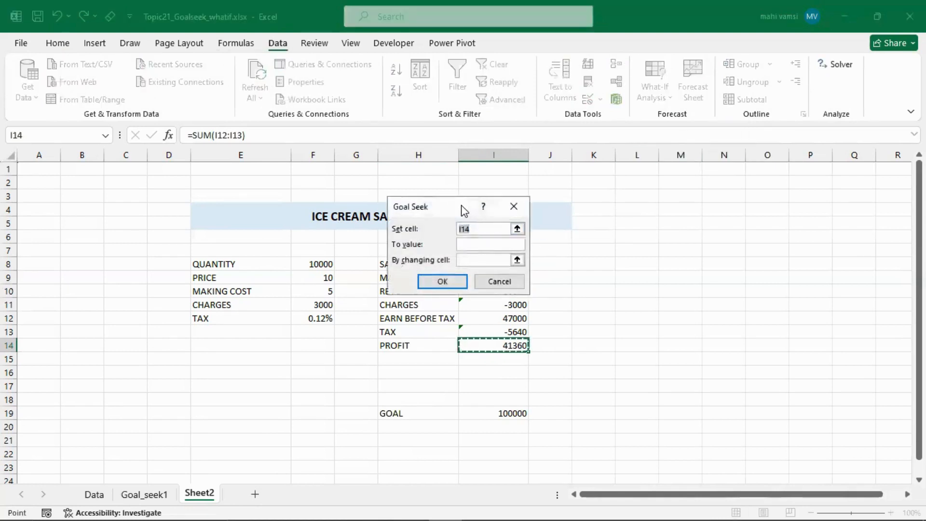
click(469, 244)
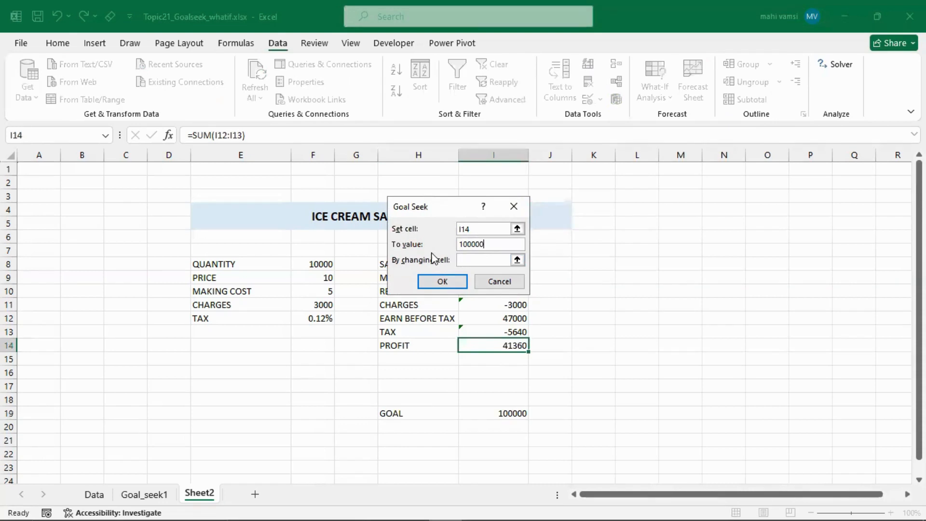
click(517, 260)
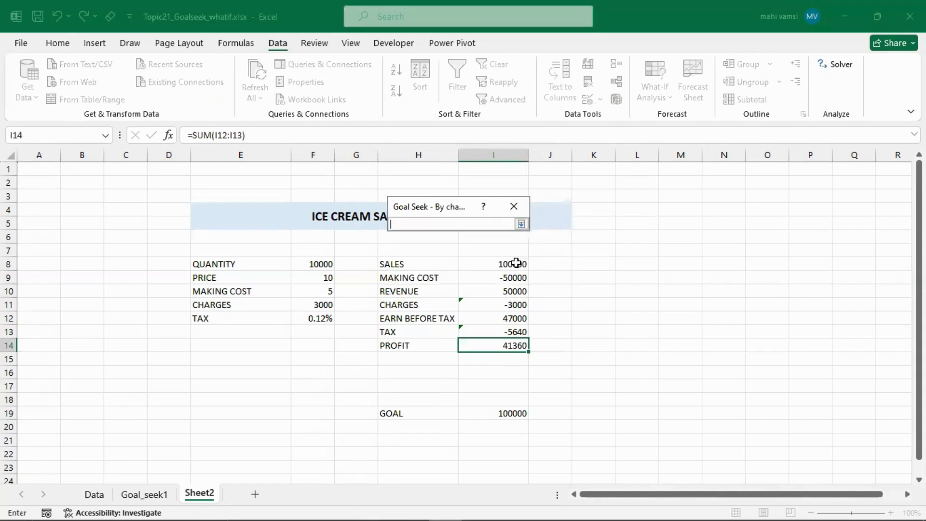
click(314, 264)
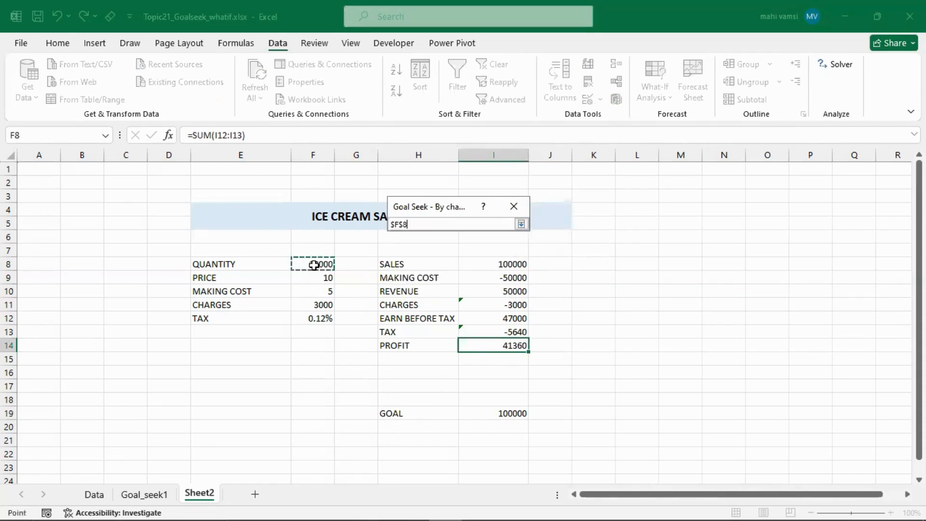
click(521, 225)
click(441, 283)
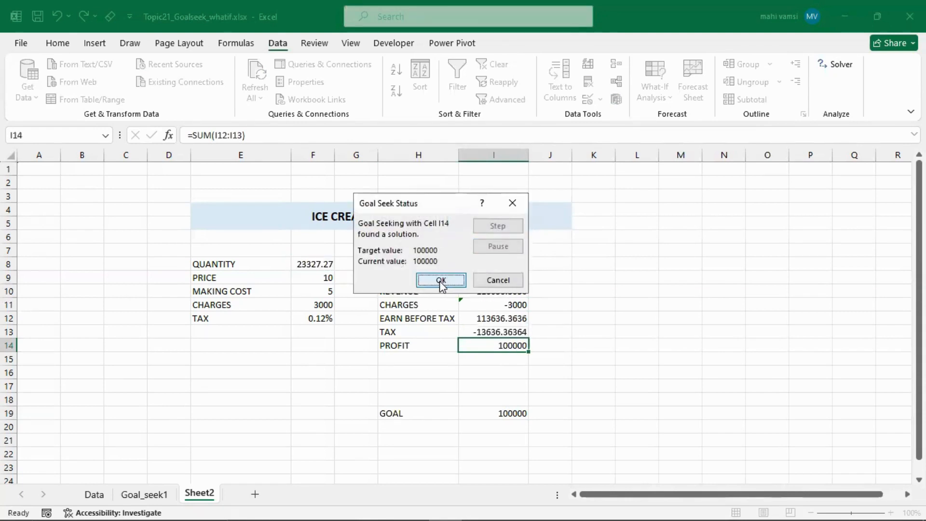
click(441, 284)
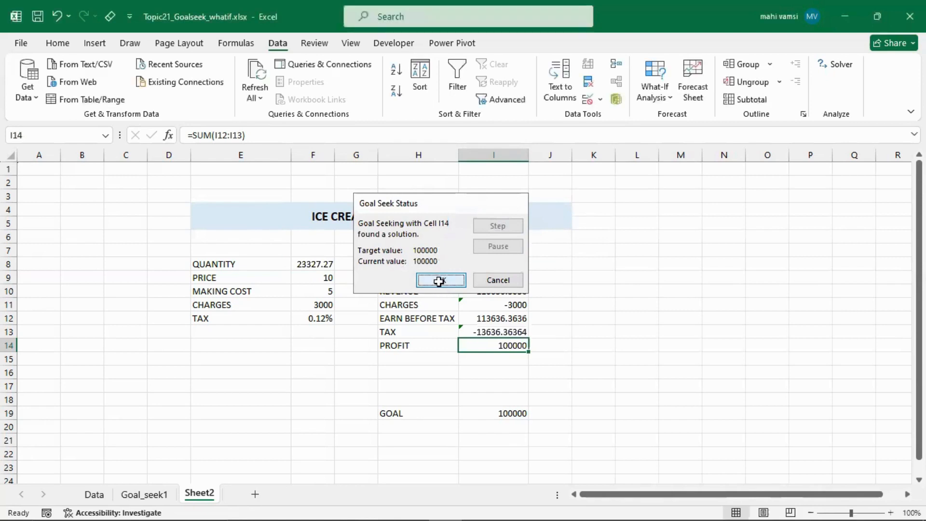
- Examine the goal-seeked quantity in F8 and the resulting profit in I14
click(301, 265)
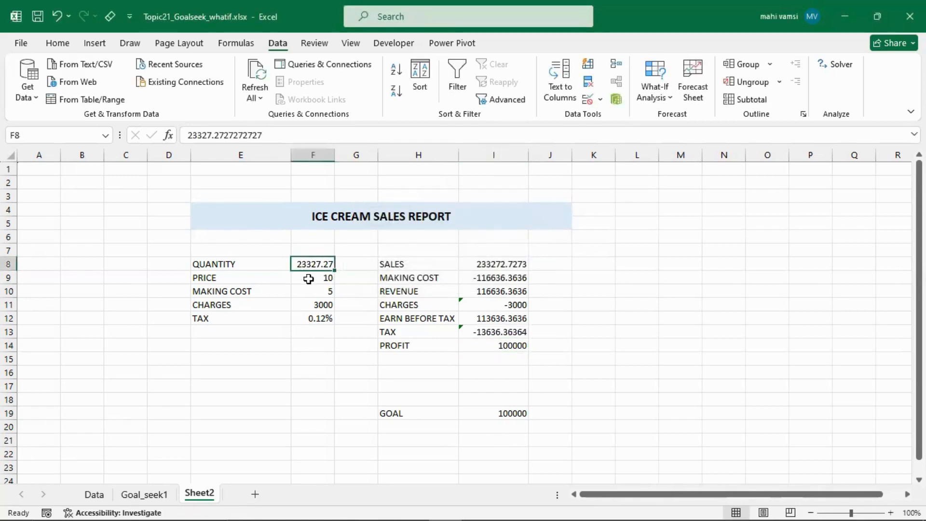
click(487, 345)
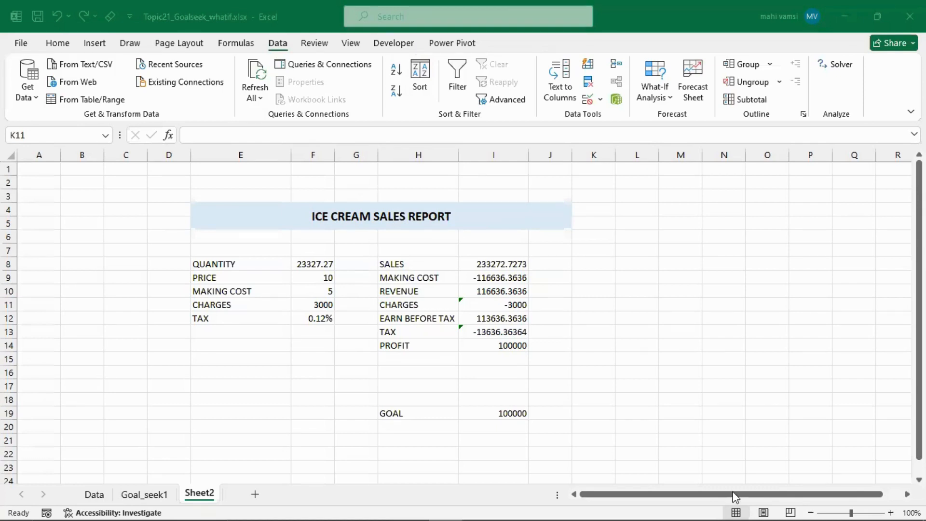
click(770, 497)
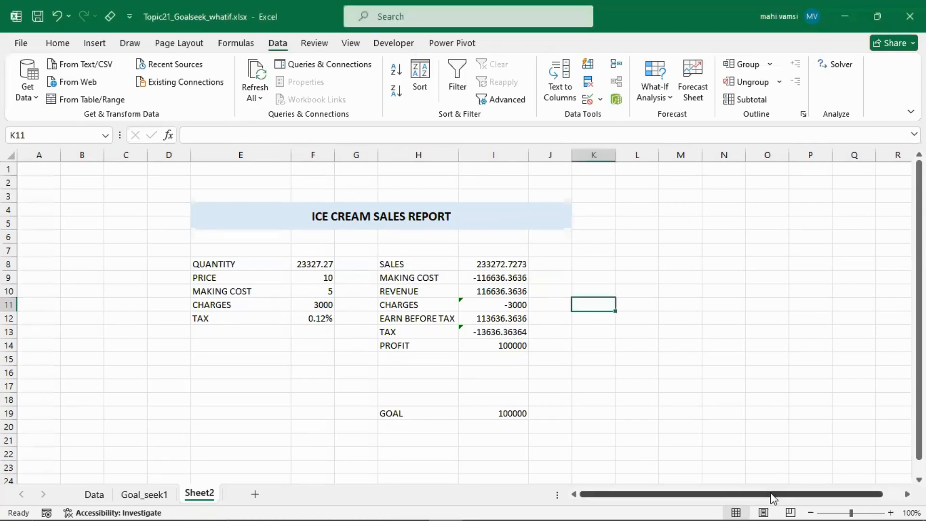
click(880, 468)
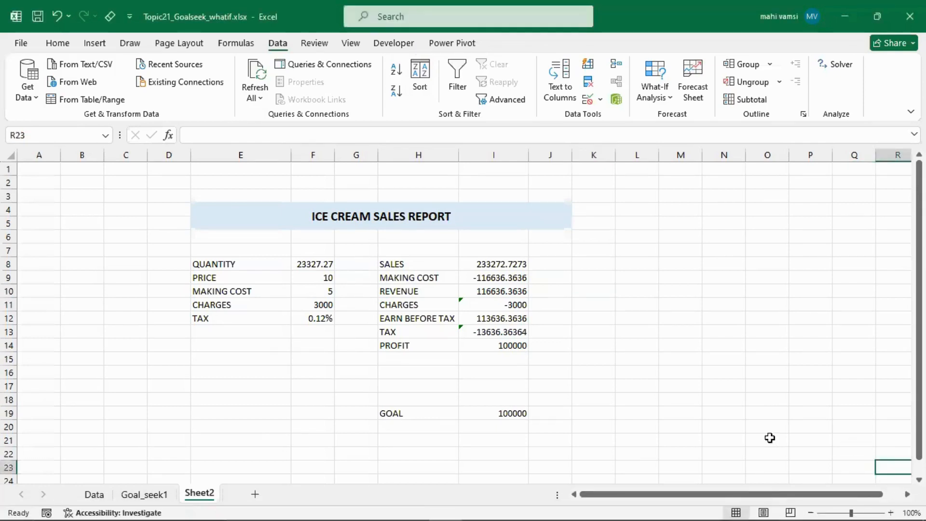
click(301, 264)
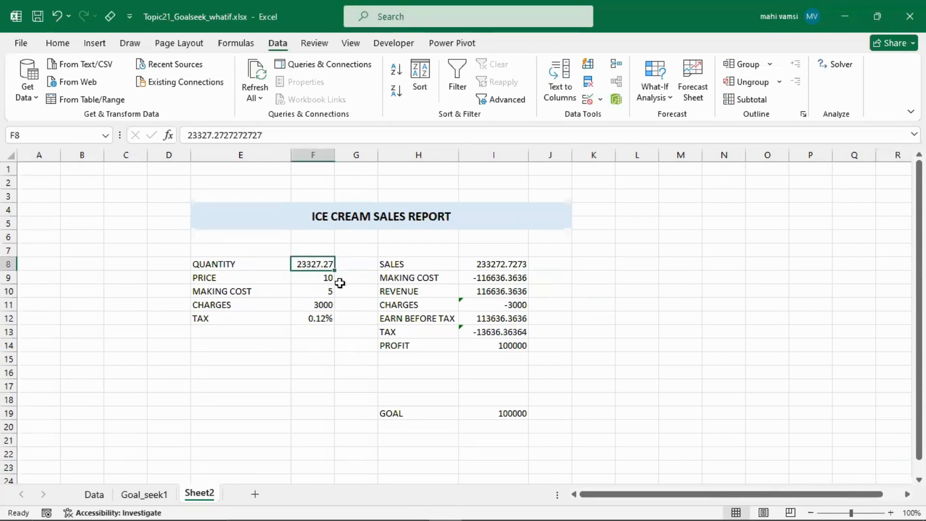
click(482, 346)
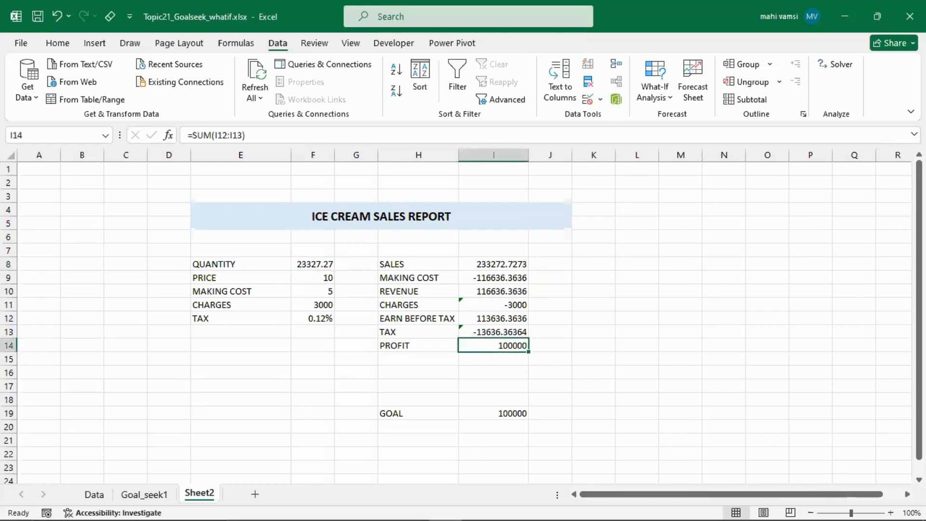
- Copy the quantity from F8 into the empty cell Q14, away from the report
scroll(735, 473, right, 5)
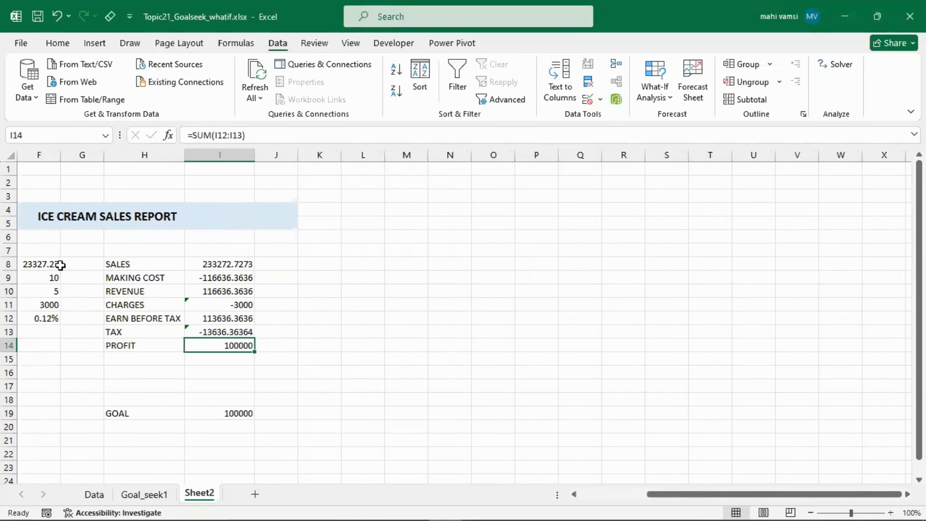
click(40, 263)
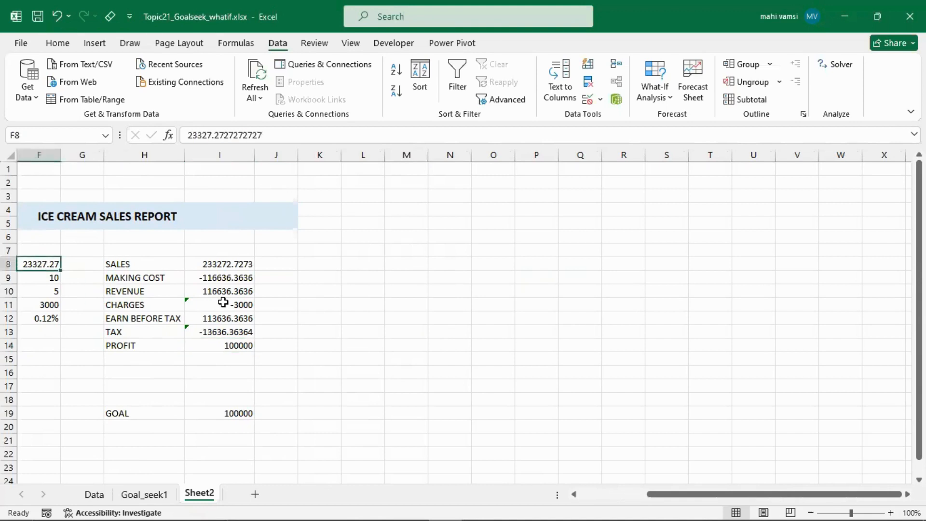
key(ctrl+c)
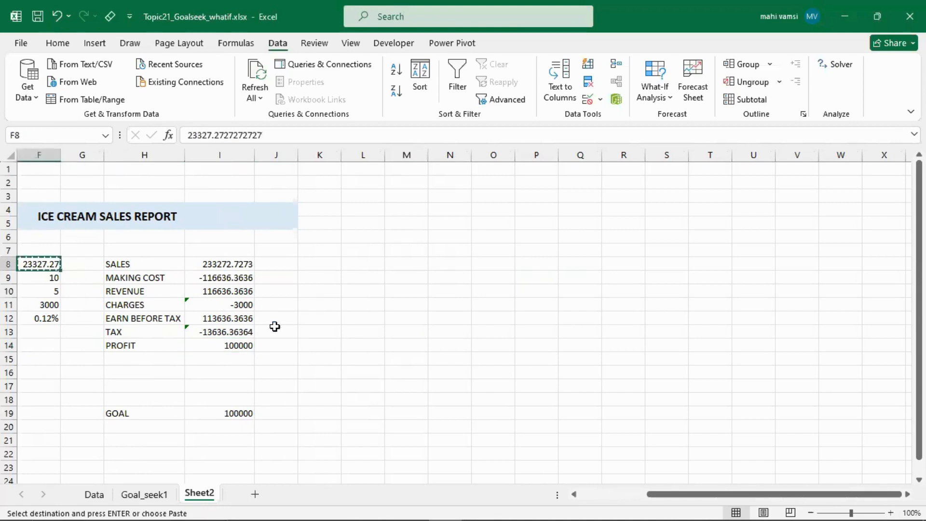
click(588, 349)
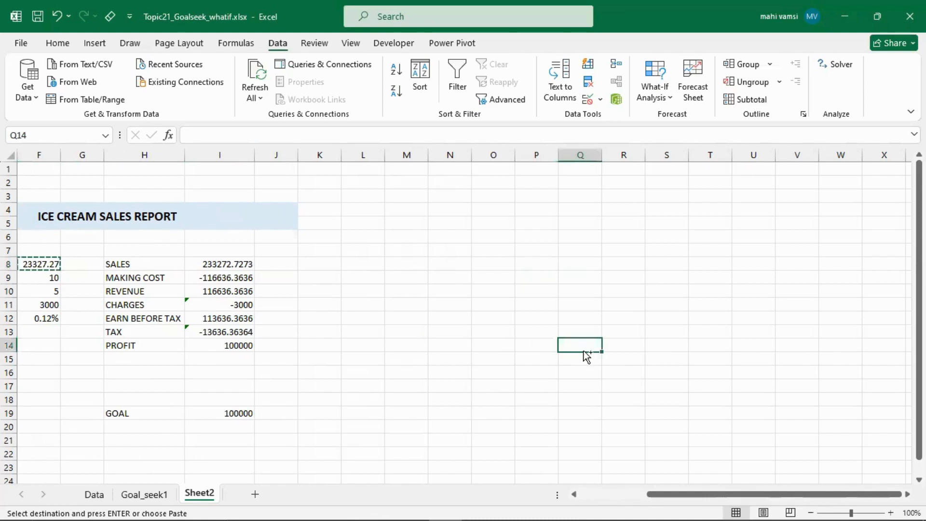
key(ctrl+v)
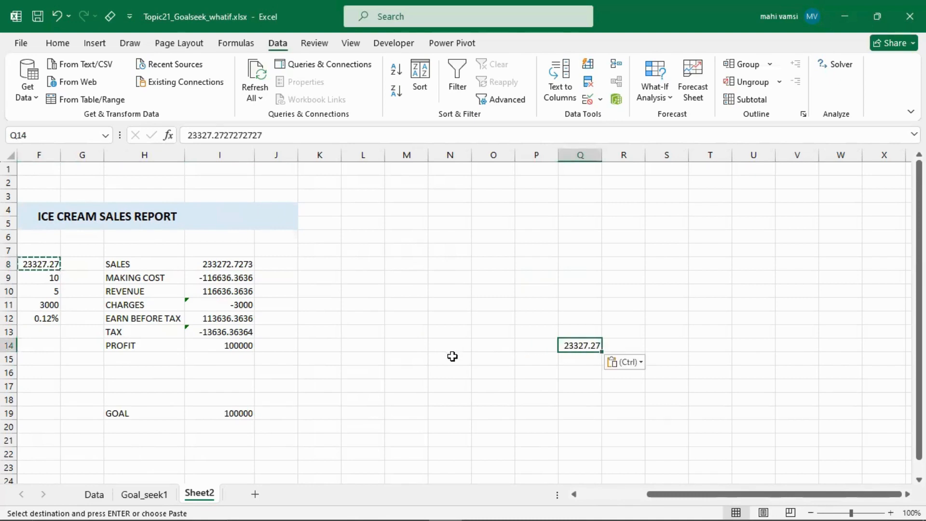
click(455, 390)
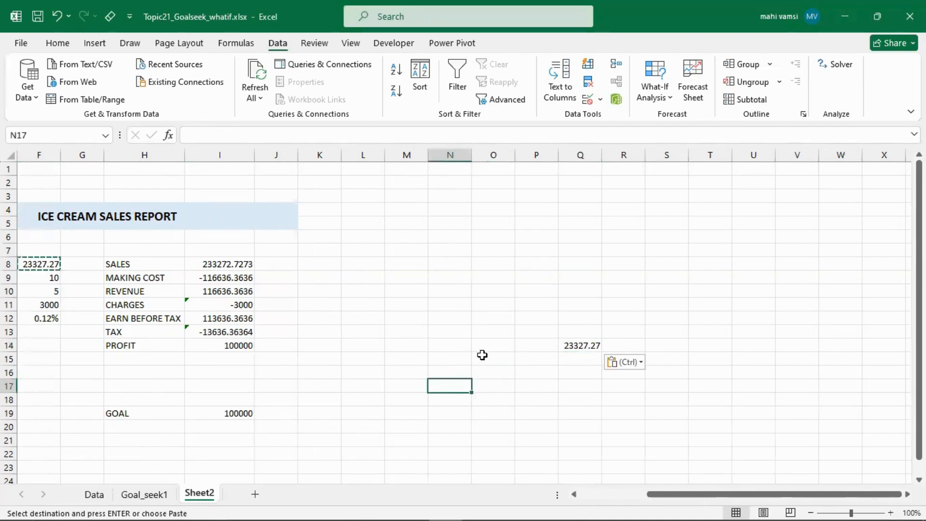
- Copy the profit from I14 into Q17, pasting it as a value only instead of the formula
click(569, 349)
click(580, 385)
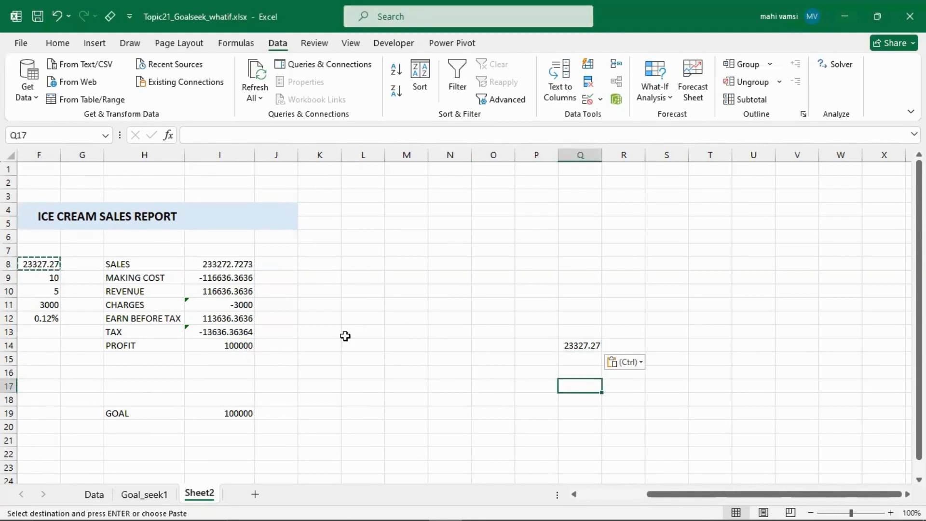
click(230, 351)
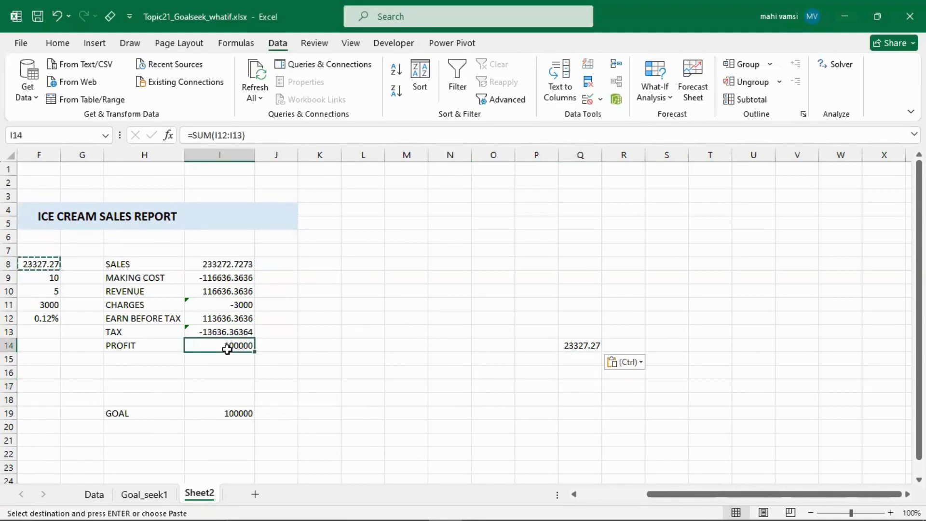
key(ctrl+c)
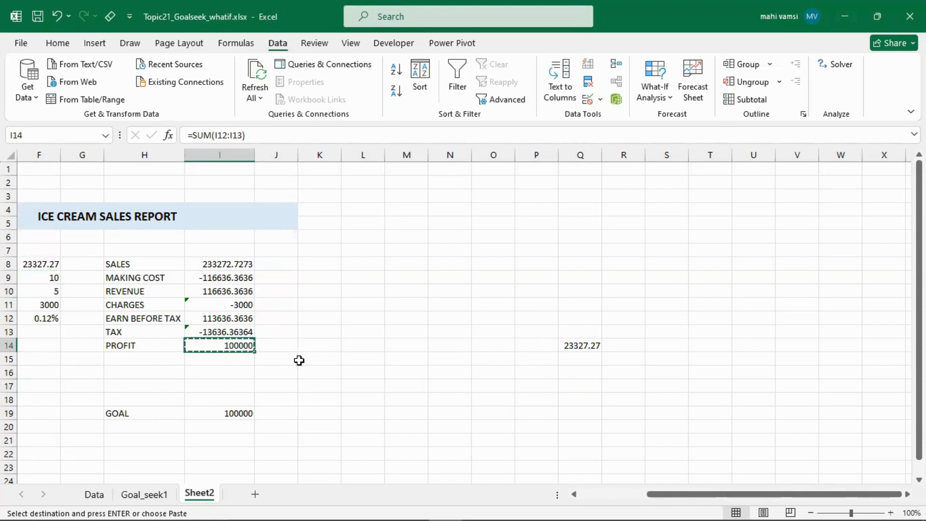
click(582, 388)
key(ctrl+v)
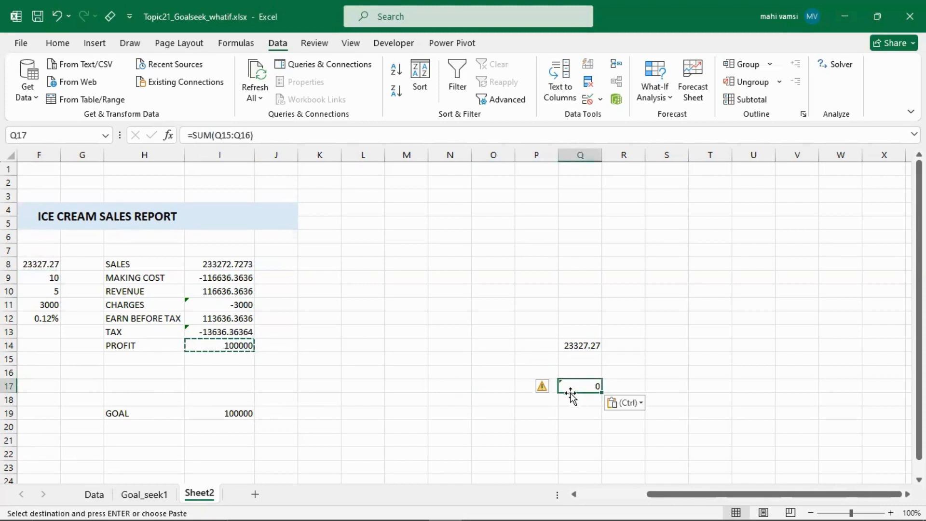
click(614, 405)
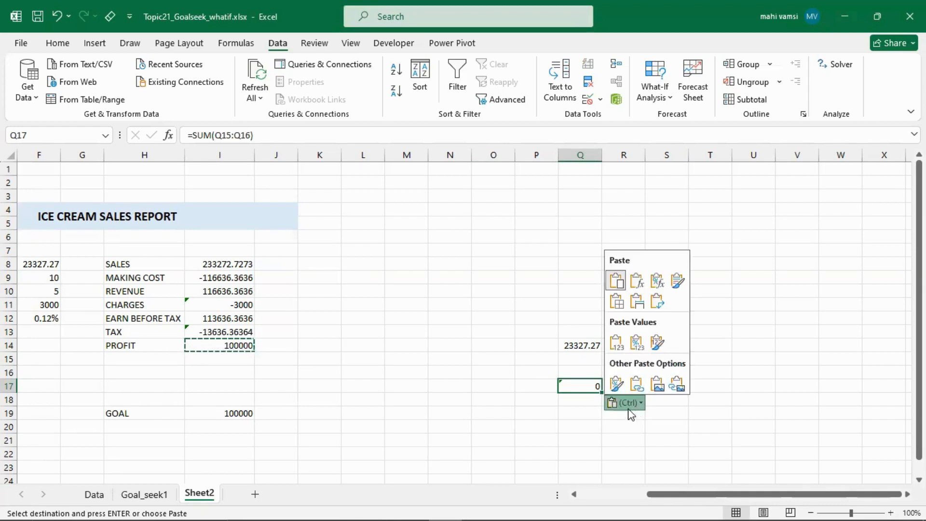
click(616, 343)
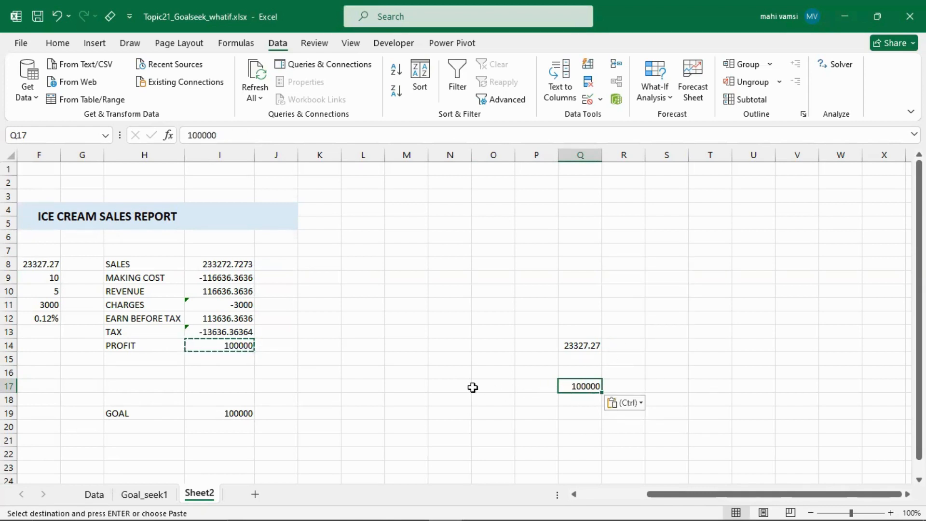
- Copy the price from F9 into N17
click(451, 386)
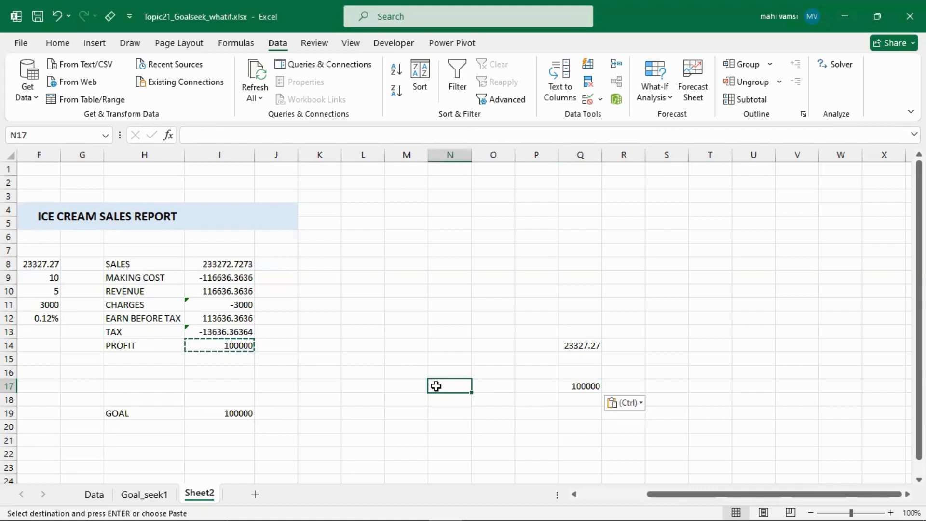
click(43, 276)
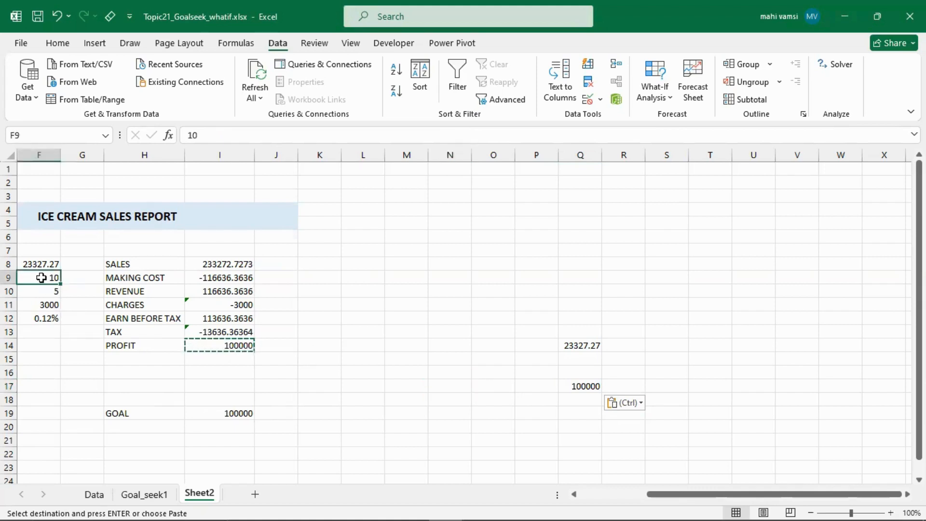
key(ctrl+c)
click(445, 389)
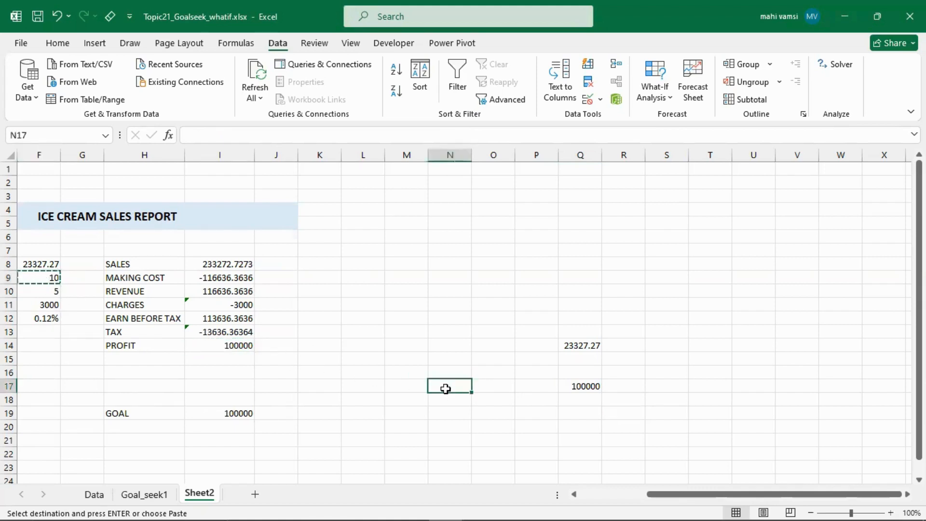
key(ctrl+v)
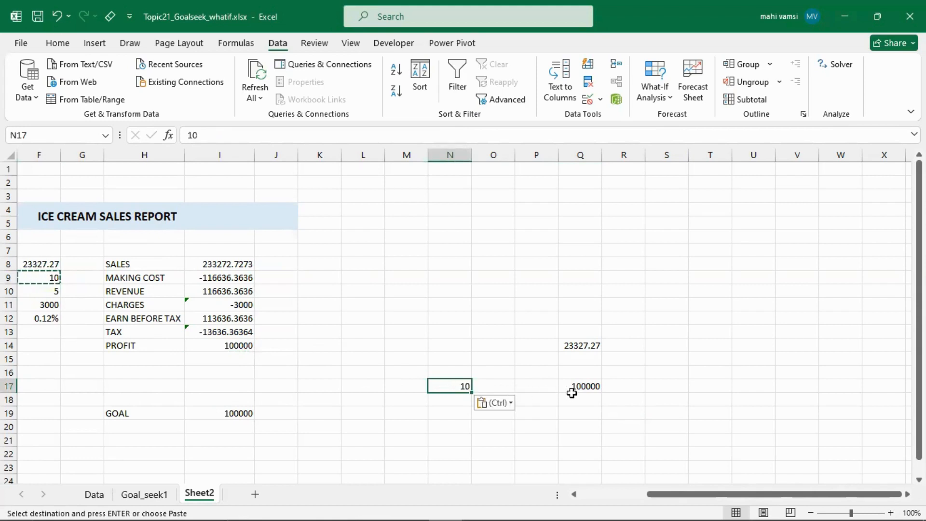
- Calculate a quantity reduced by 5000 in P14 with the formula =Q14-5000
click(543, 348)
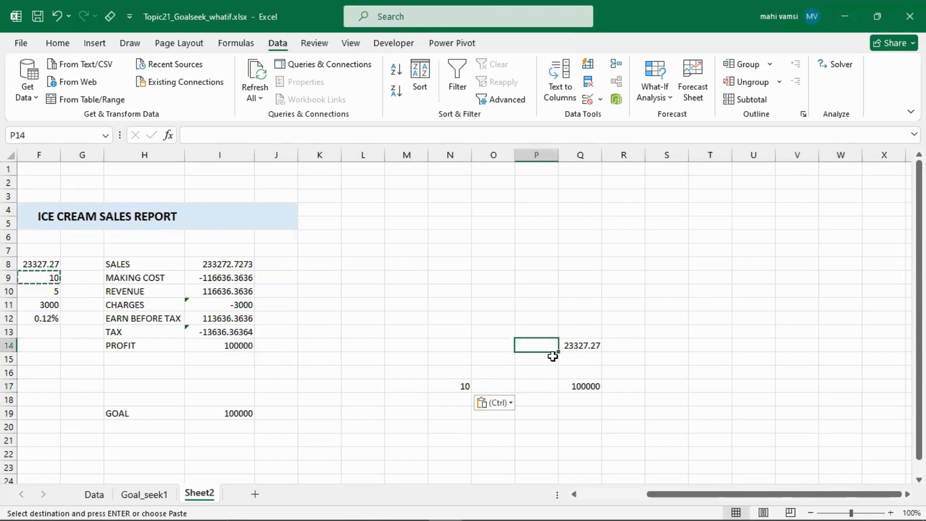
click(578, 333)
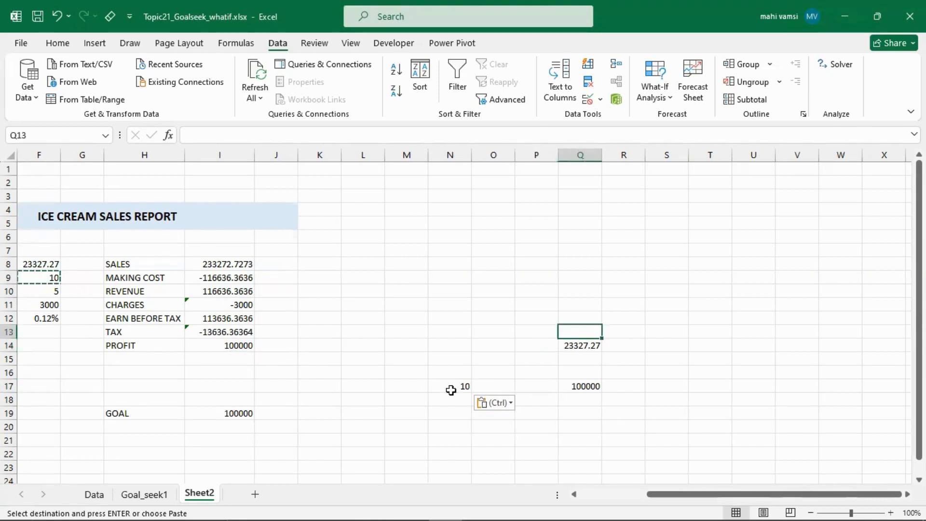
click(546, 345)
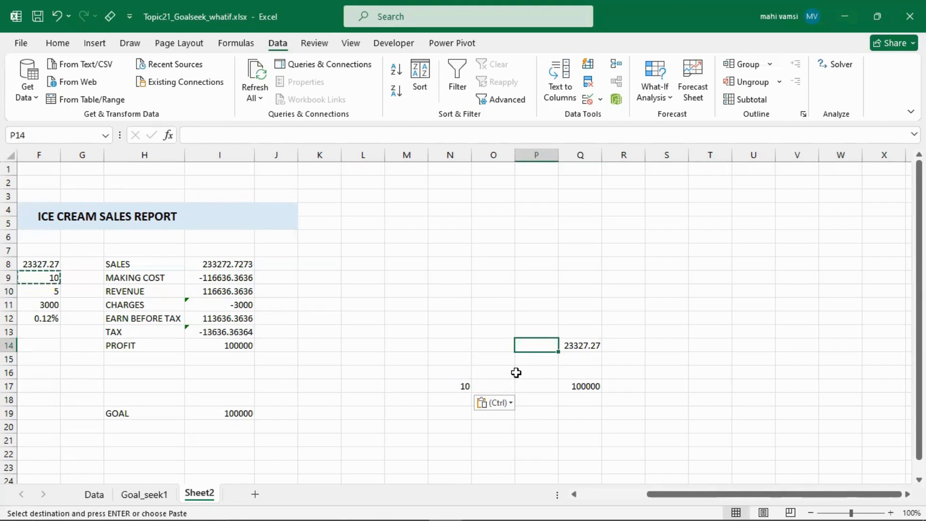
text(=)
click(589, 345)
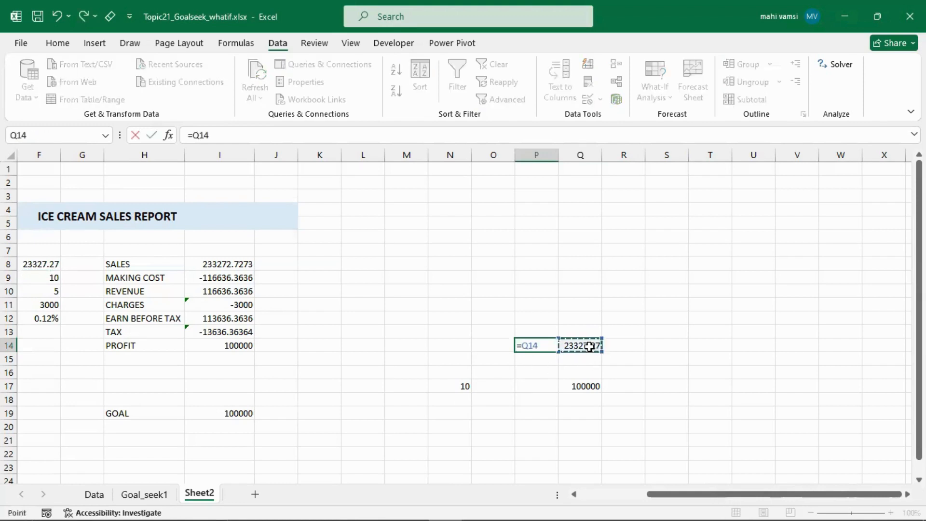
text(-5000)
key(Return)
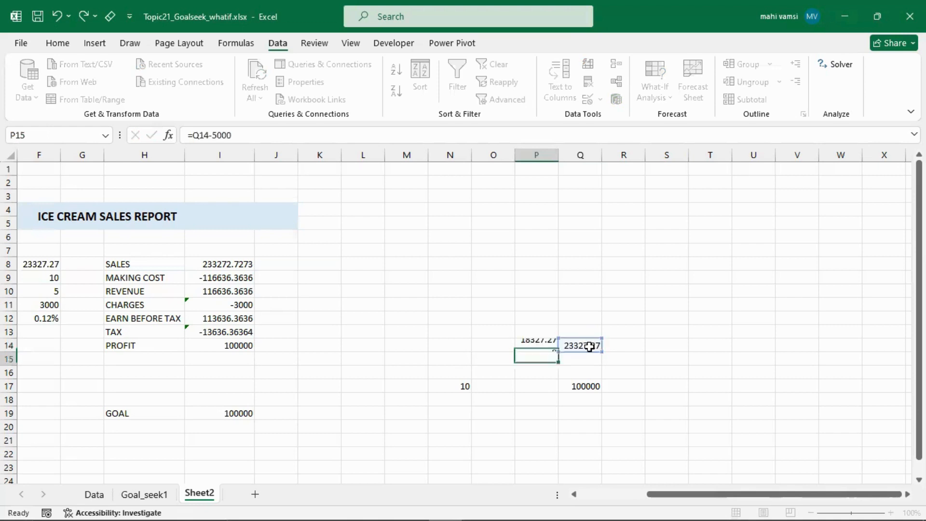
- Copy the reduced-quantity formula from P14 into O14 to subtract another 5000
click(534, 347)
key(ctrl+c)
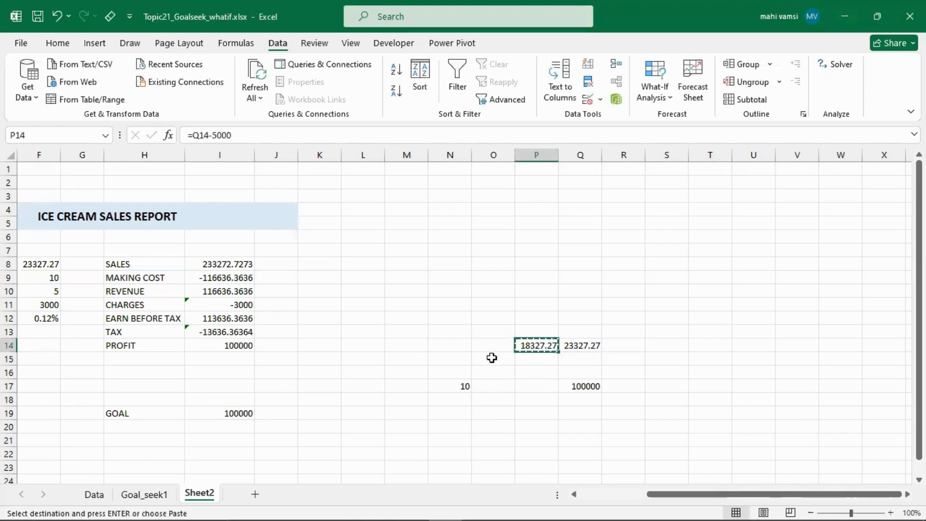
click(493, 349)
key(ctrl+v)
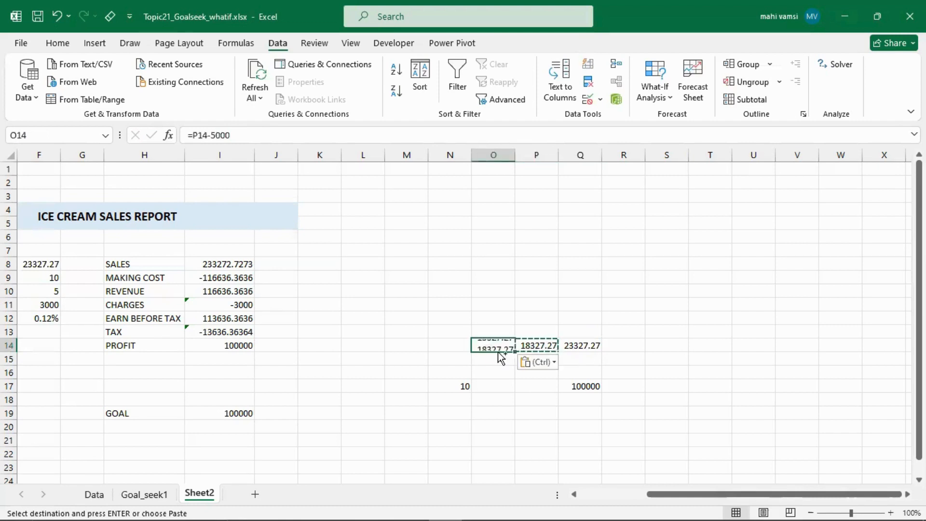
- Calculate a quantity increased by 5000 in R14 with the formula =Q14+5000 and copy that formula into S14
click(626, 344)
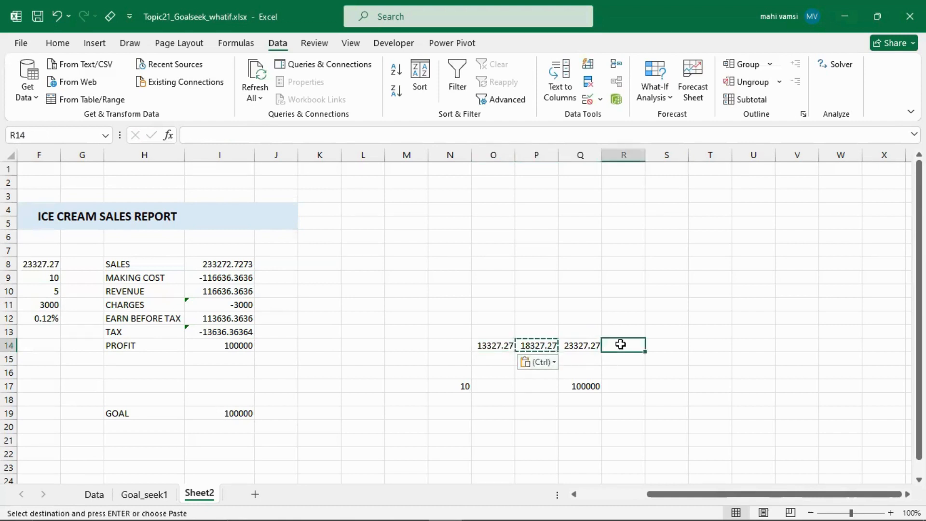
text(=)
key(Left)
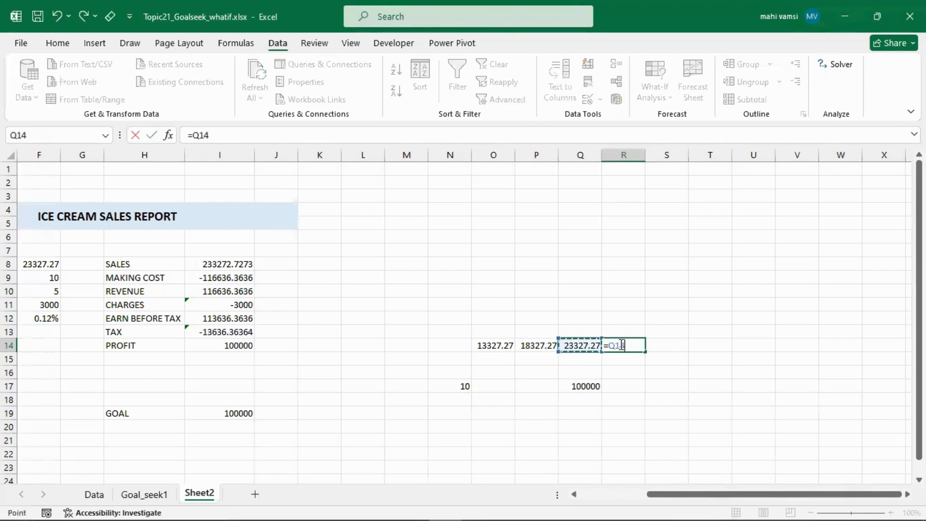
text(+5000)
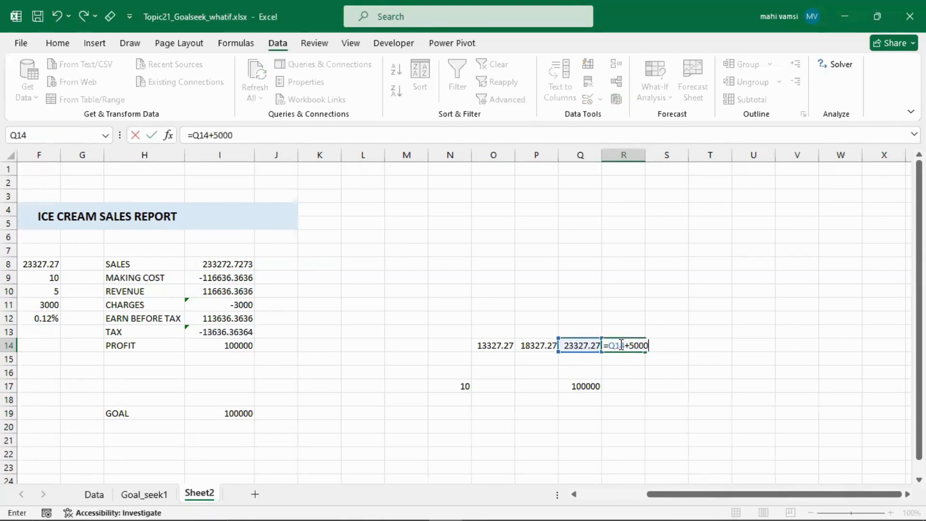
key(Tab)
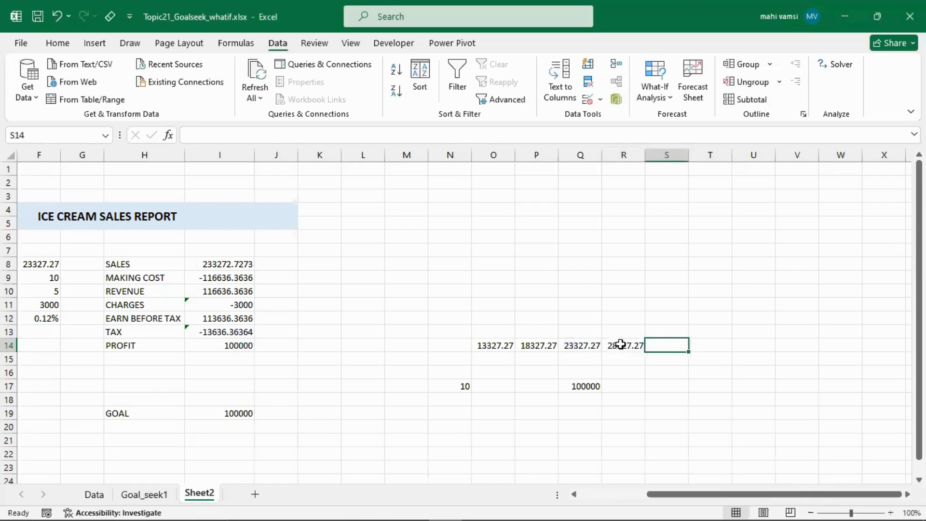
click(620, 343)
key(ctrl+c)
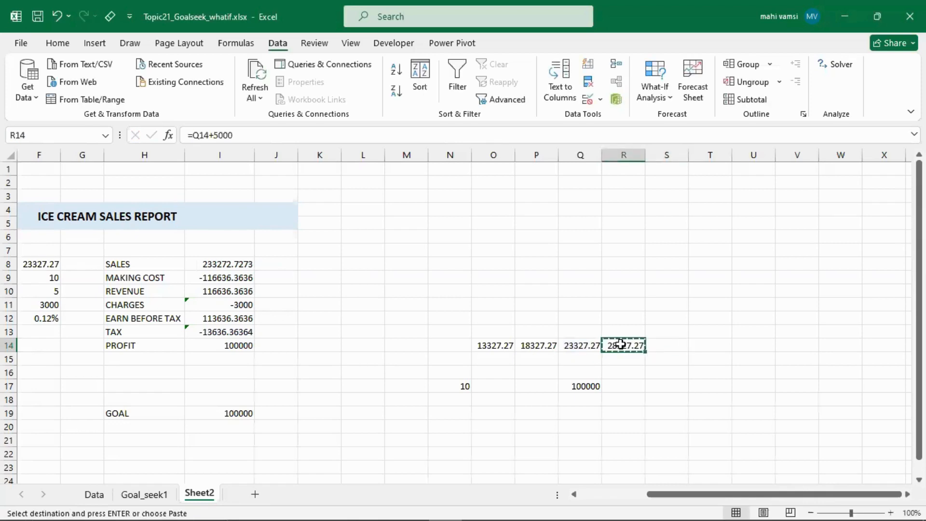
click(678, 346)
key(ctrl+v)
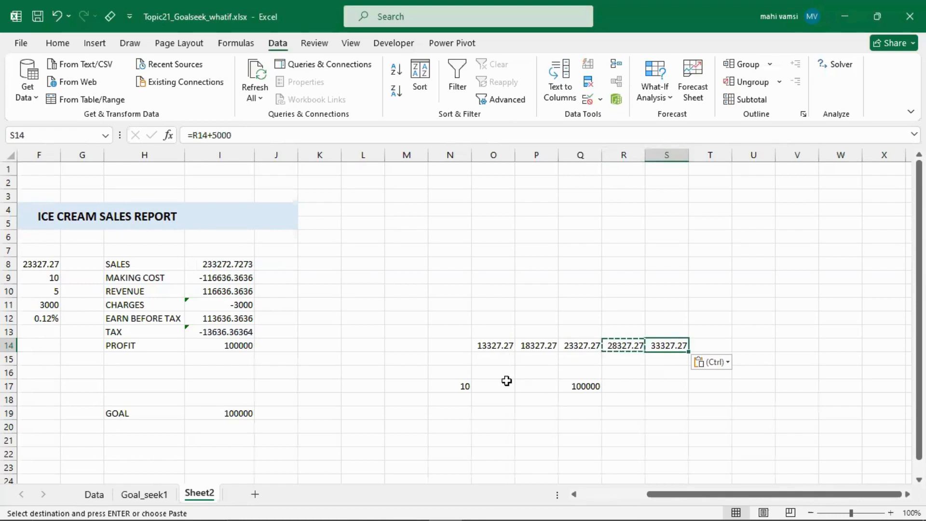
click(451, 383)
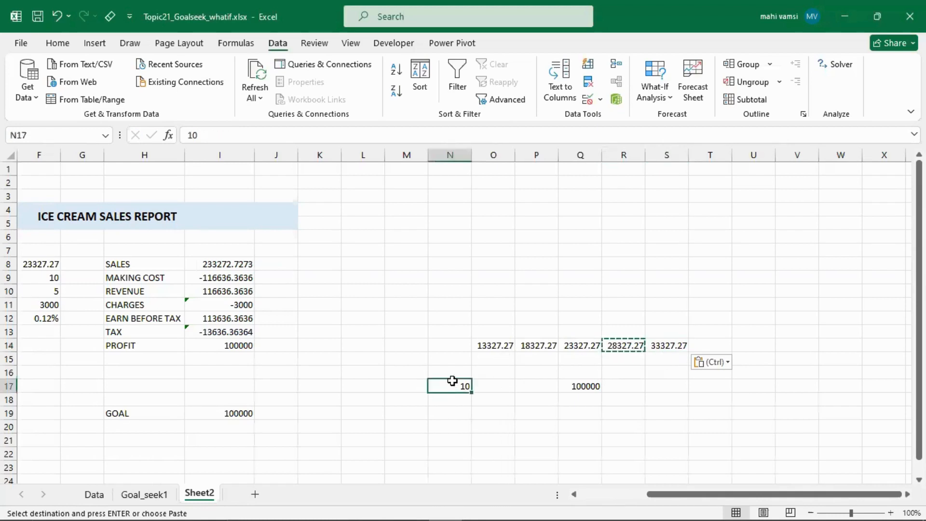
drag(456, 385, 576, 381)
drag(583, 345, 589, 394)
click(590, 386)
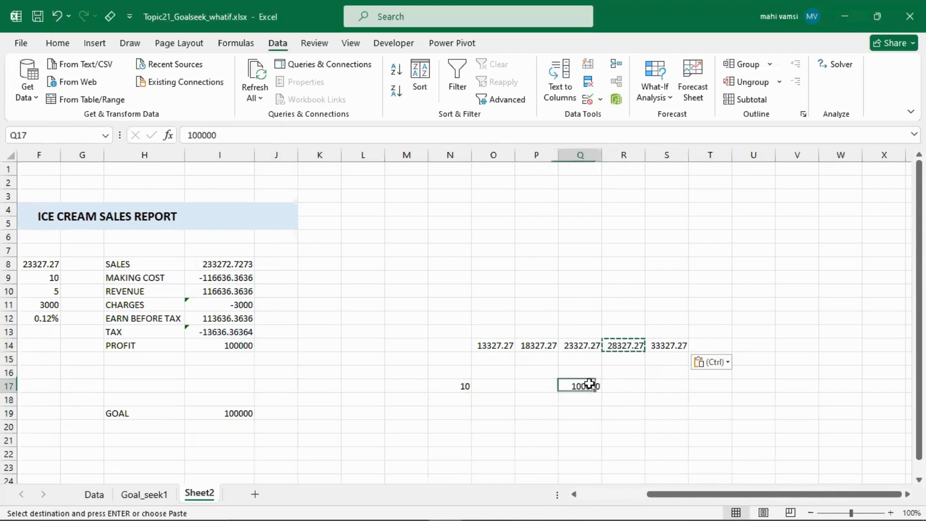
- Calculate a price reduced by 1 in N16 with the formula =N17-1 and copy that formula into N15
click(455, 373)
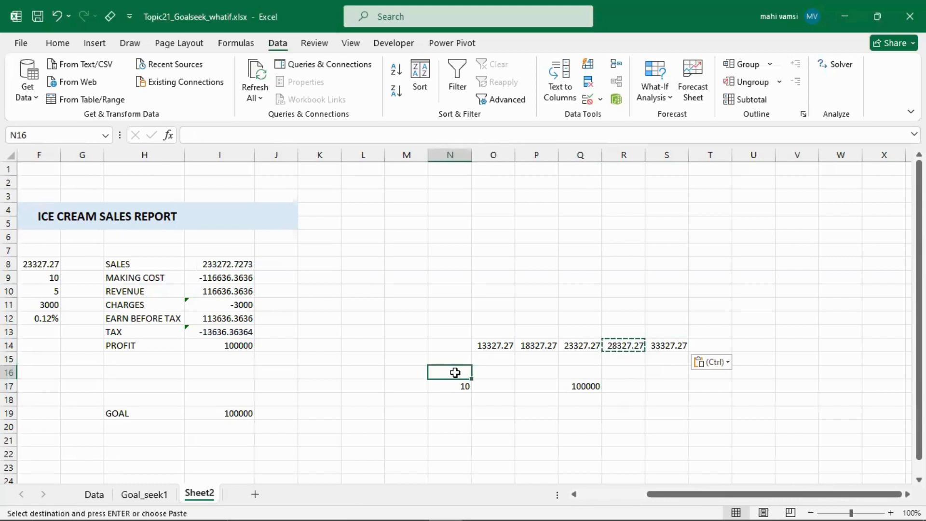
text(=)
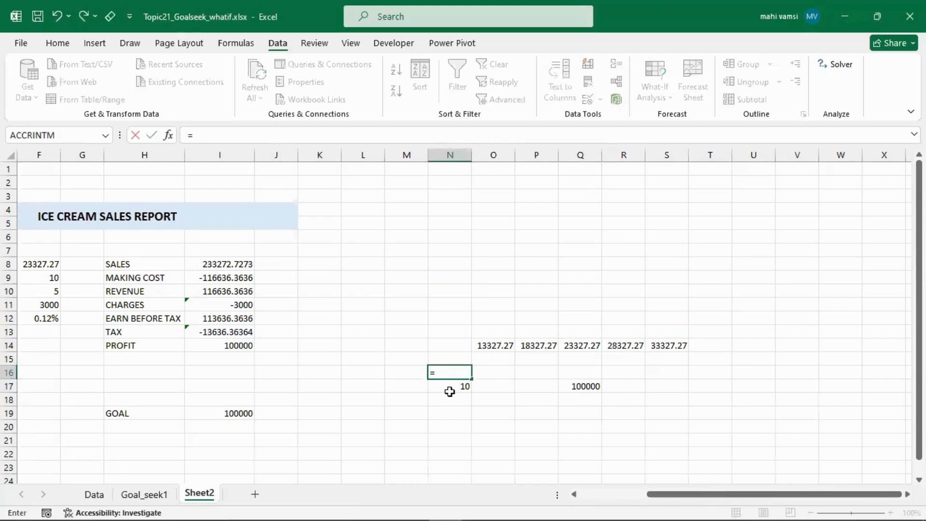
click(450, 388)
text(-1)
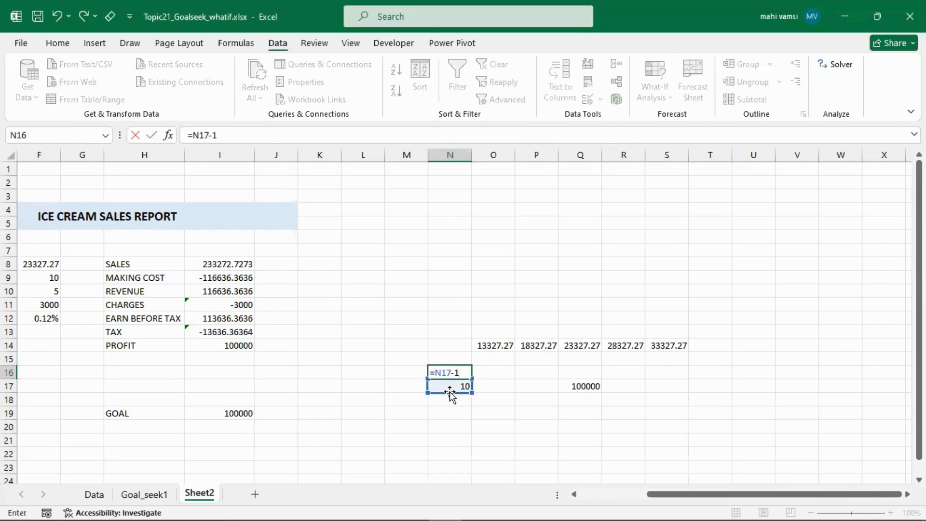
key(Return)
click(451, 372)
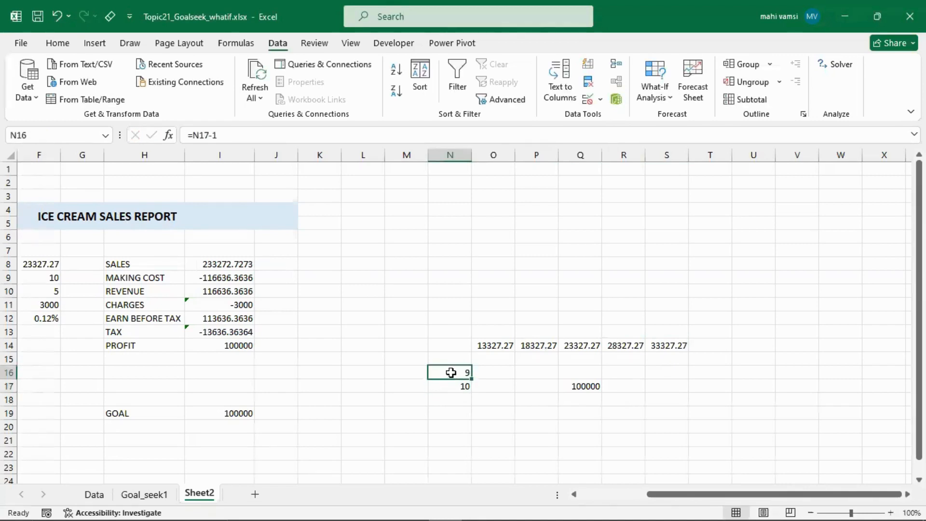
key(ctrl+c)
click(452, 357)
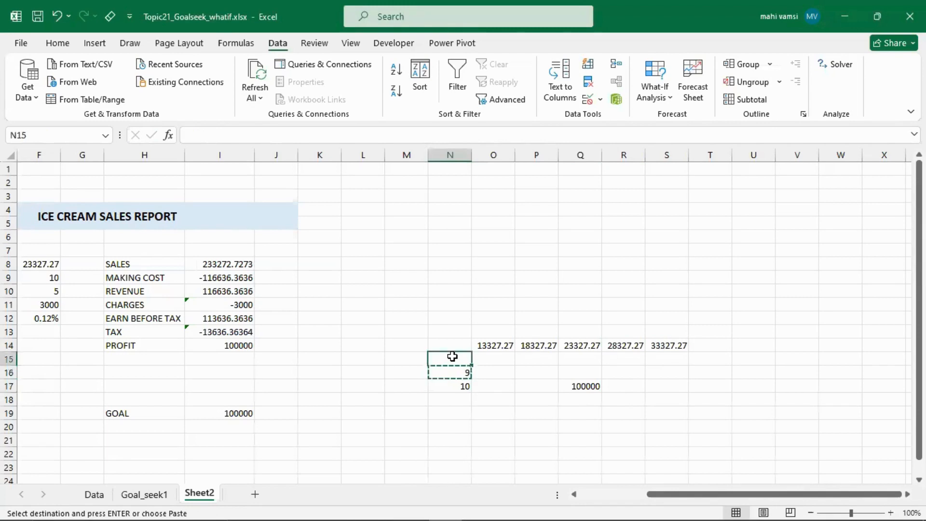
key(ctrl+v)
- Calculate a price increased by 1 in N18 with the formula =N17+1 and copy that formula into N19
click(460, 397)
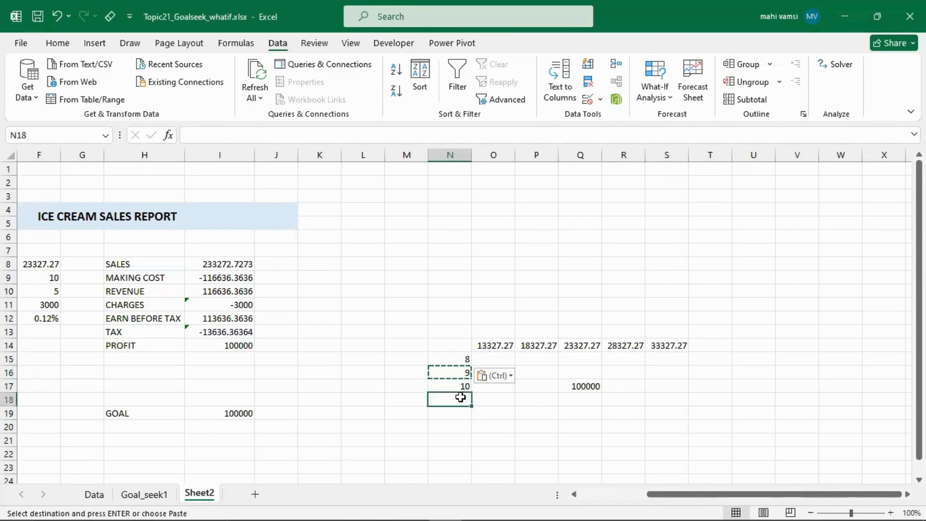
text(=)
click(452, 389)
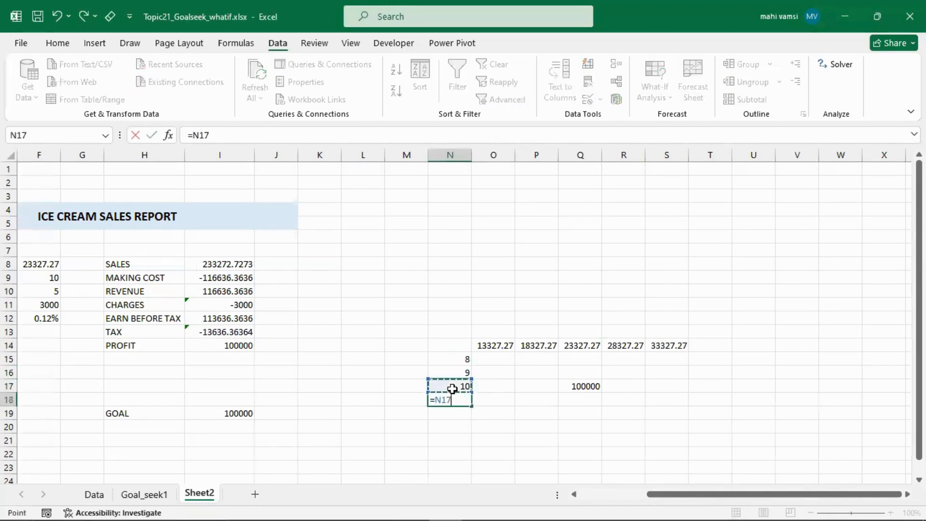
text(+1)
key(Return)
click(451, 398)
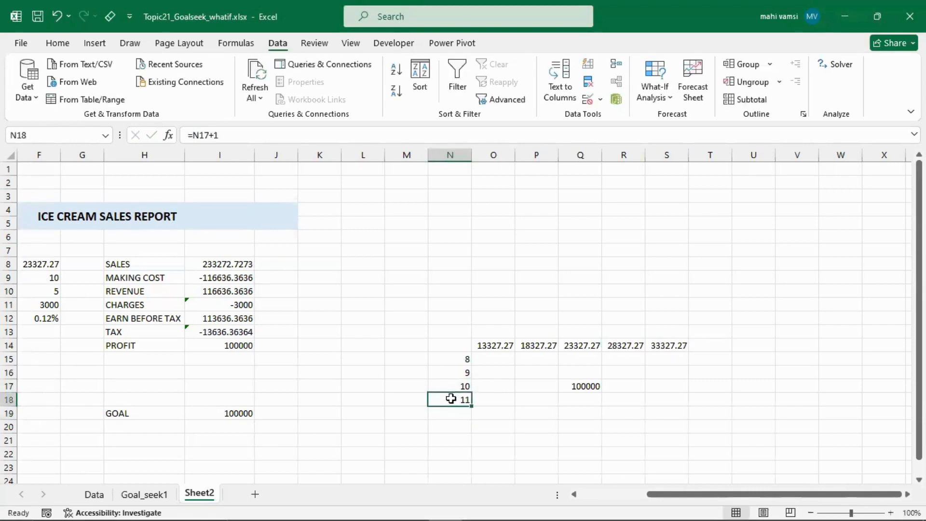
key(ctrl+c)
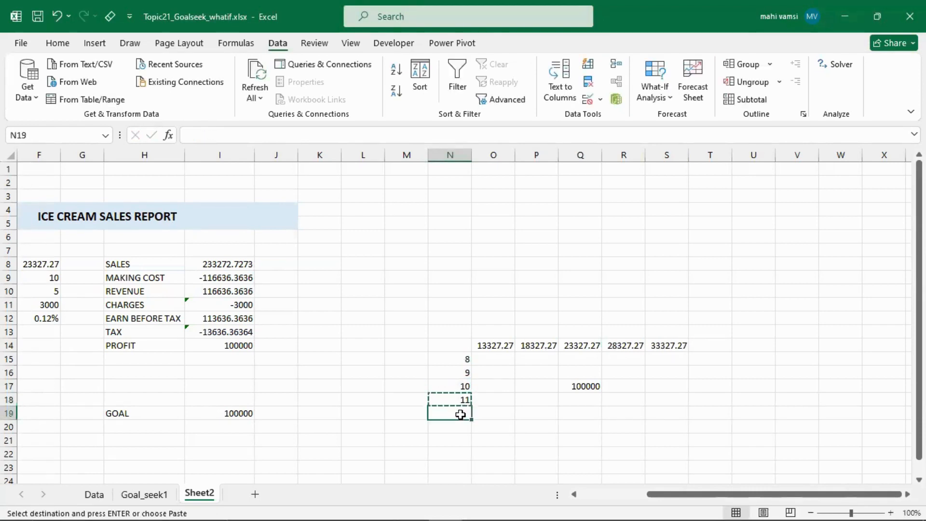
click(460, 413)
key(ctrl+v)
click(506, 375)
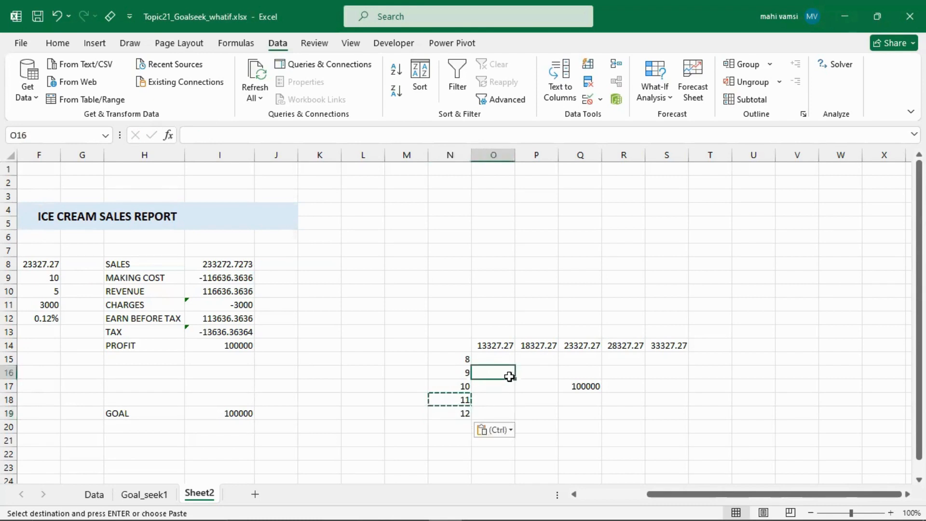
- Set cells M15:M19 beside the prices to vertical text and merge and center them
drag(408, 355, 418, 413)
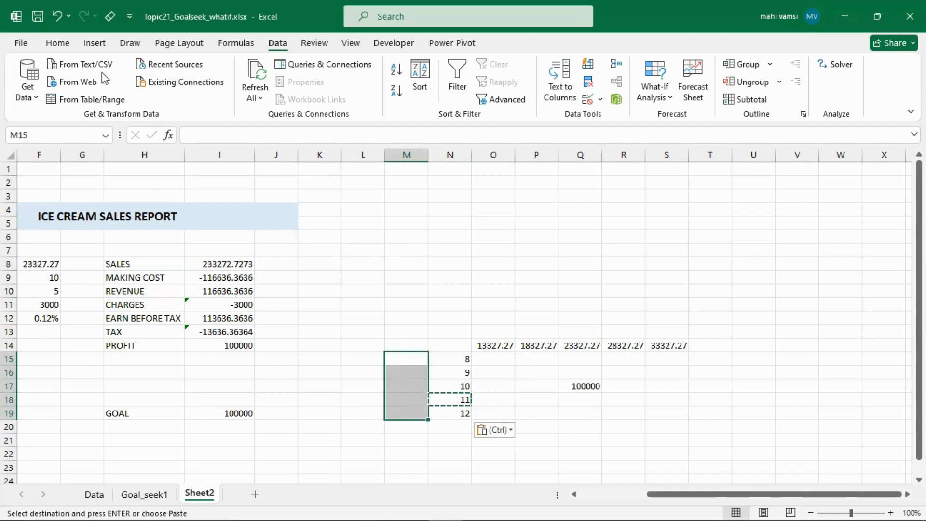
click(58, 43)
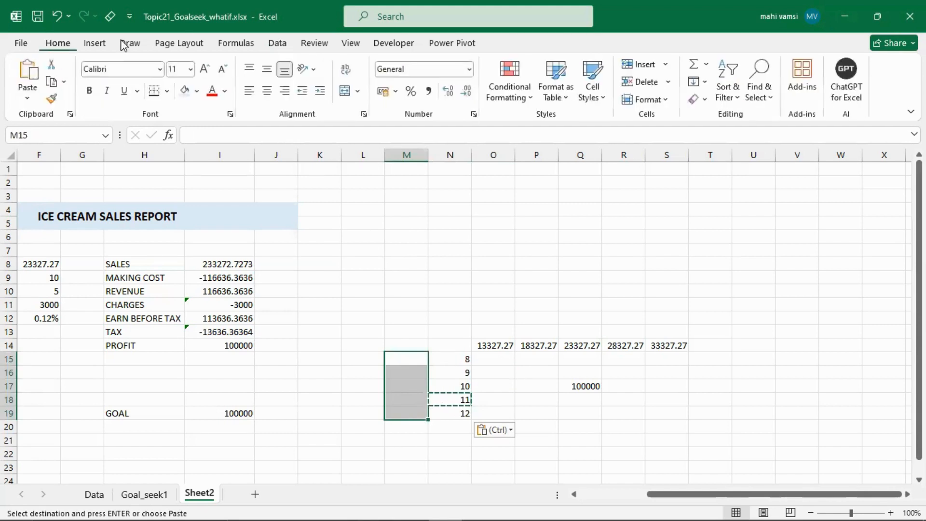
click(315, 71)
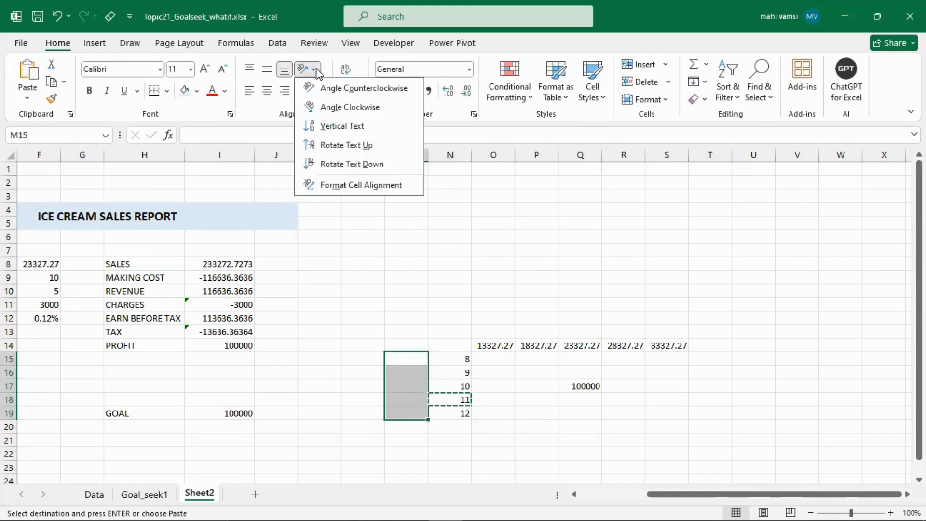
click(340, 127)
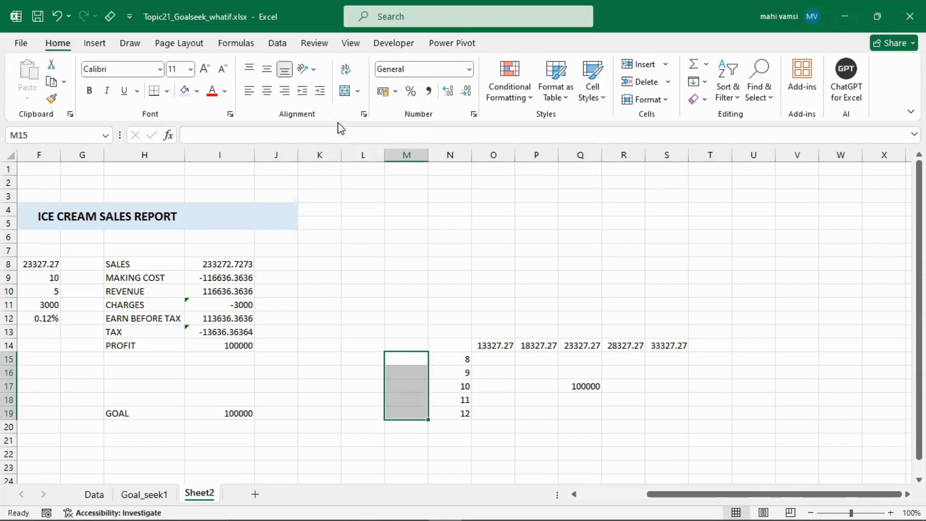
click(346, 91)
- Enter the label PRICE in the merged cell M15:M19
double_click(409, 376)
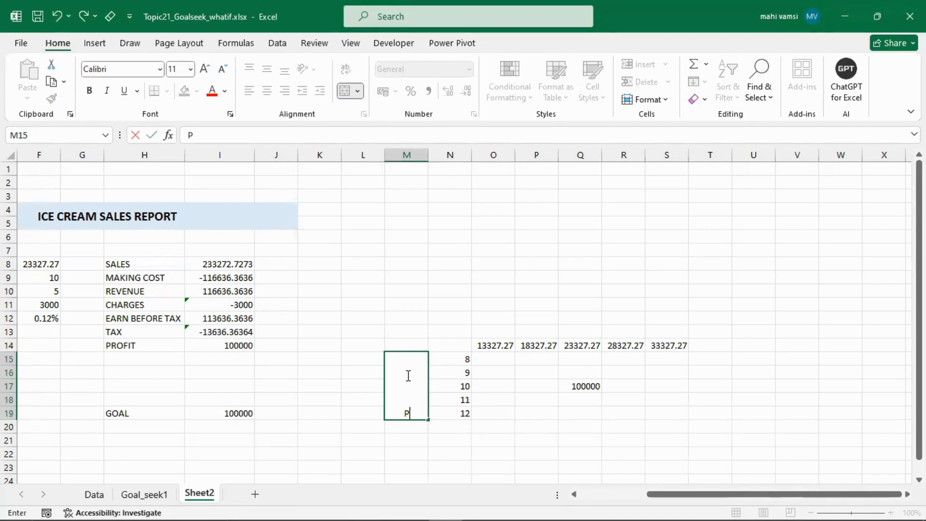
text(PRICE)
key(Return)
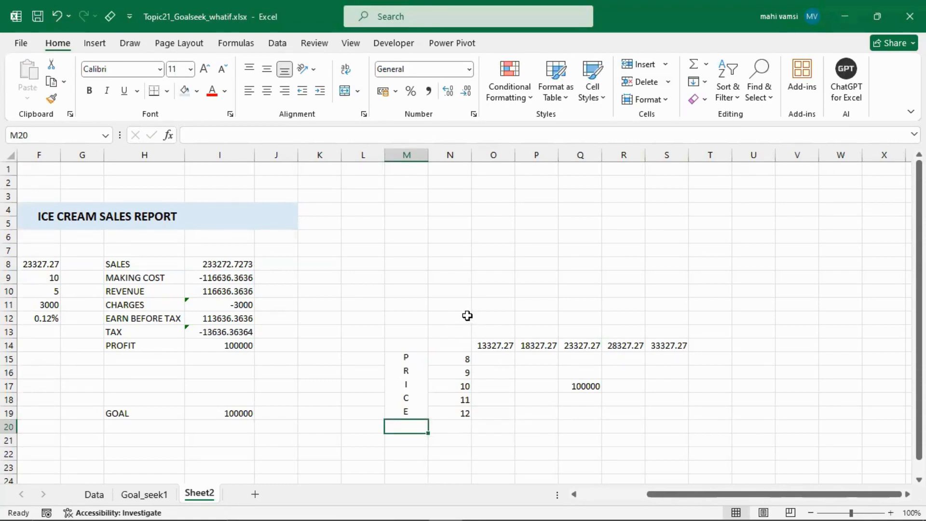
- Add the heading QUANTITY in merged and centered cells O11:S12 above the quantities, aligned vertically to the middle
drag(485, 318, 652, 306)
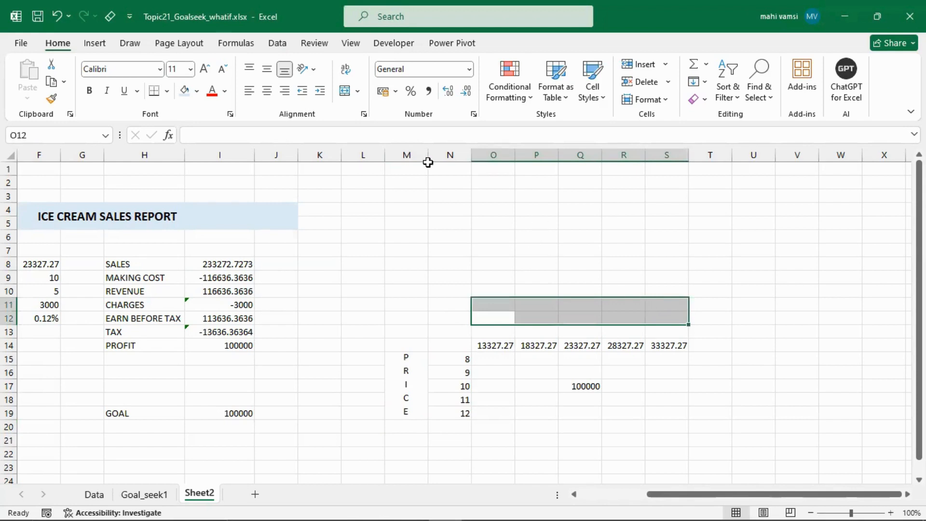
click(345, 91)
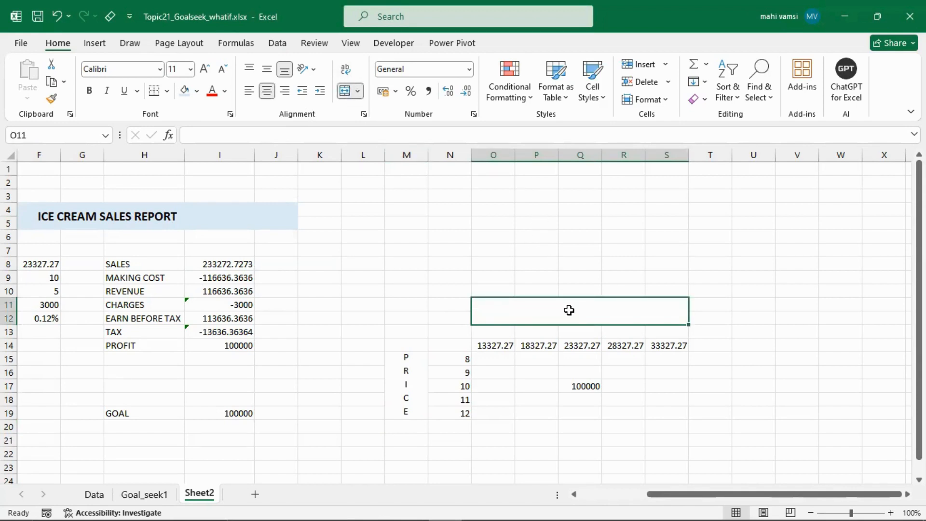
click(466, 134)
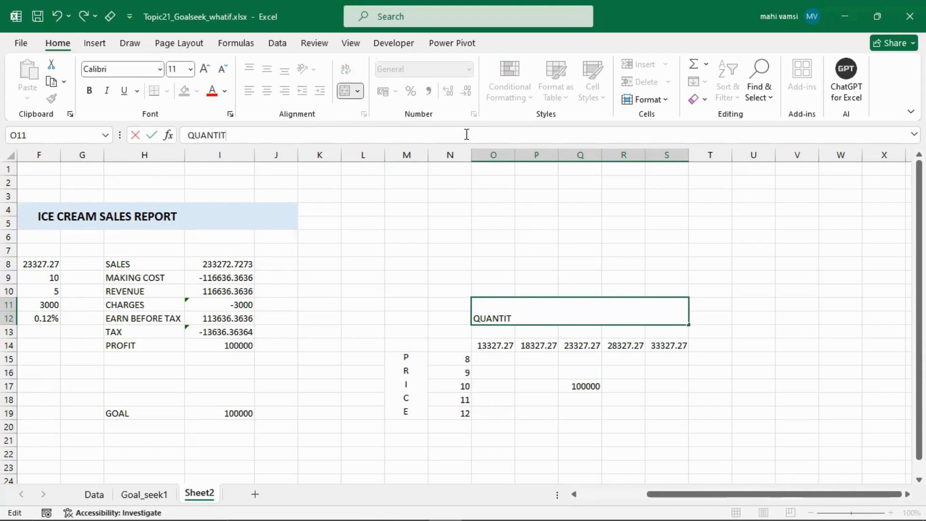
key(Return)
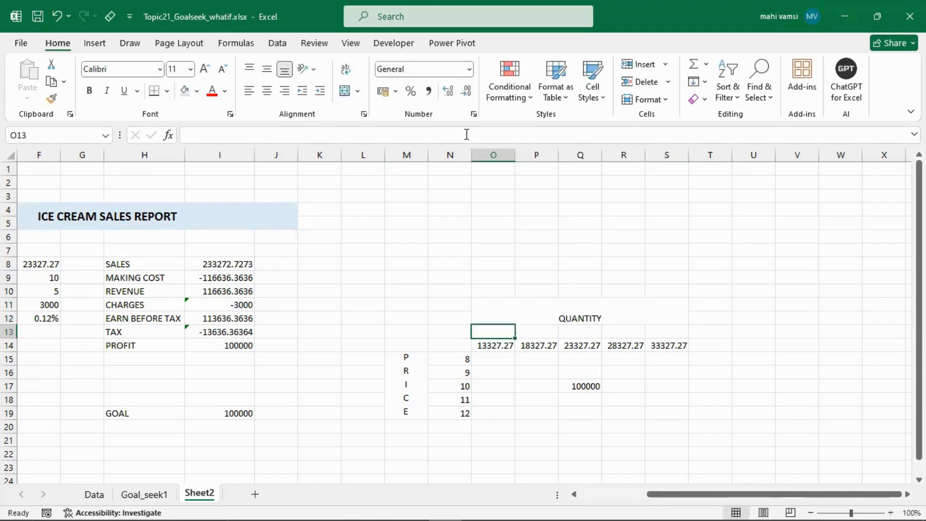
click(581, 316)
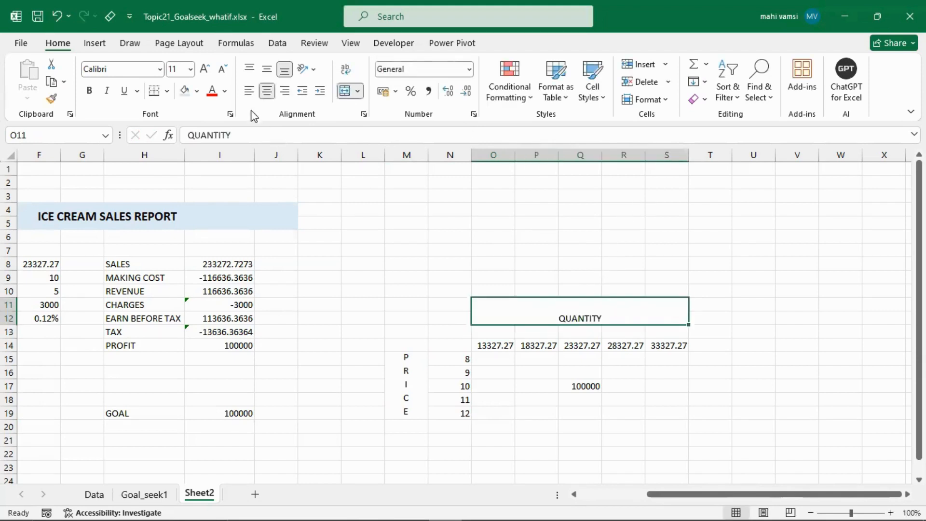
click(267, 72)
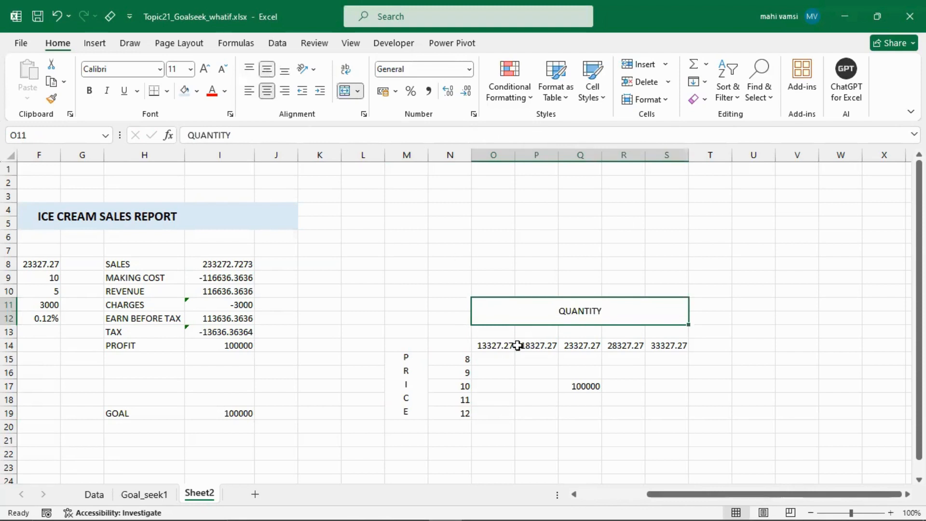
click(449, 359)
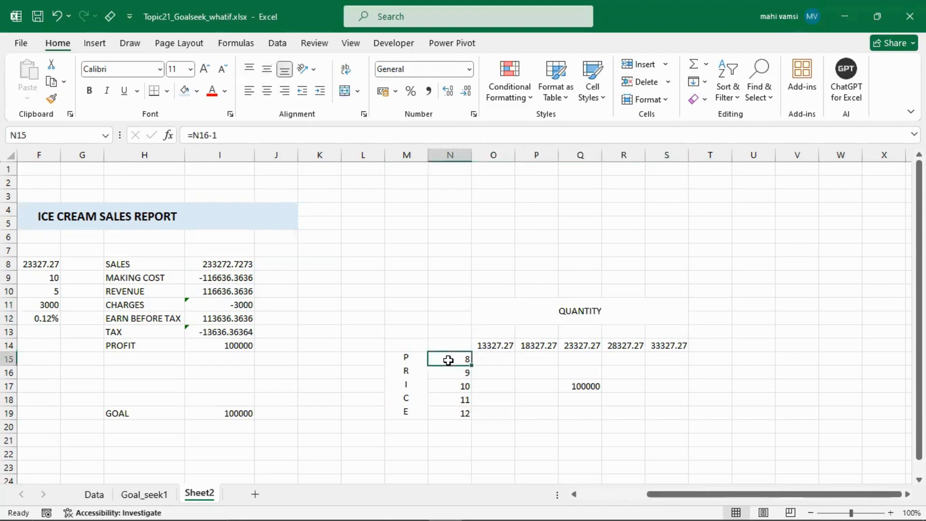
click(498, 350)
mouse_move(499, 349)
mouse_down()
mouse_move(492, 365)
mouse_move(483, 362)
mouse_up()
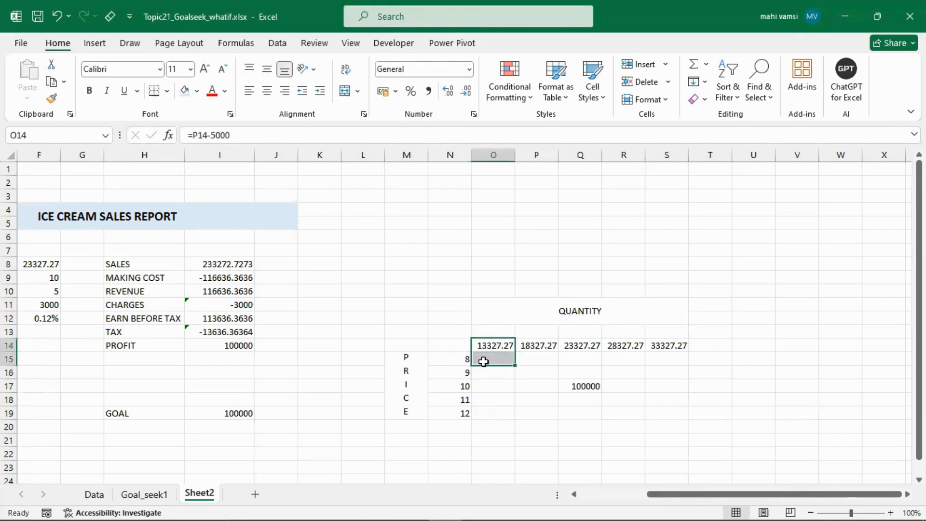
click(459, 346)
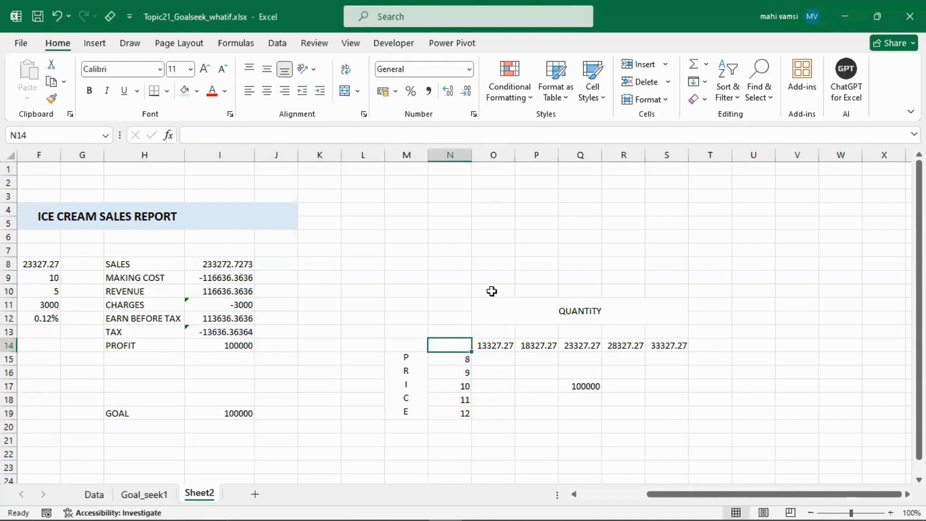
- Link the grid's corner cell N14 to the profit cell with the formula =I14
text(=)
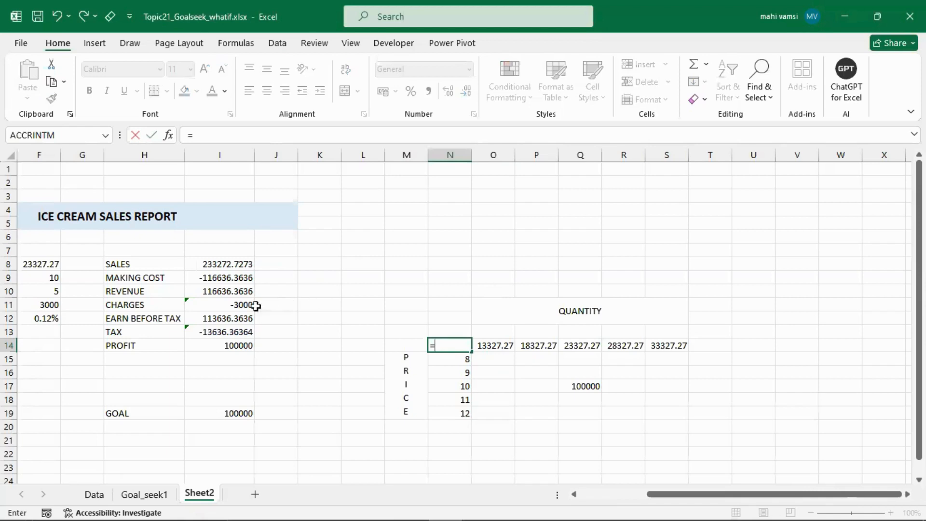
click(230, 350)
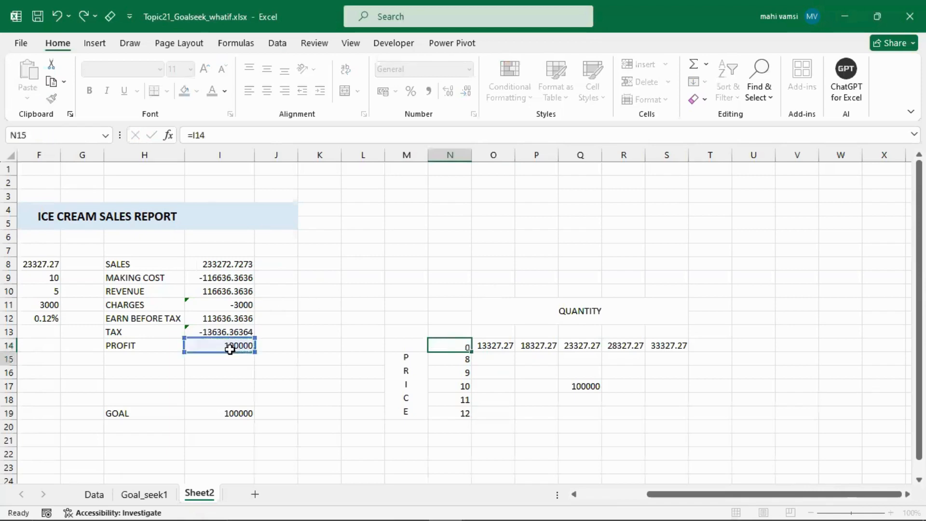
key(Return)
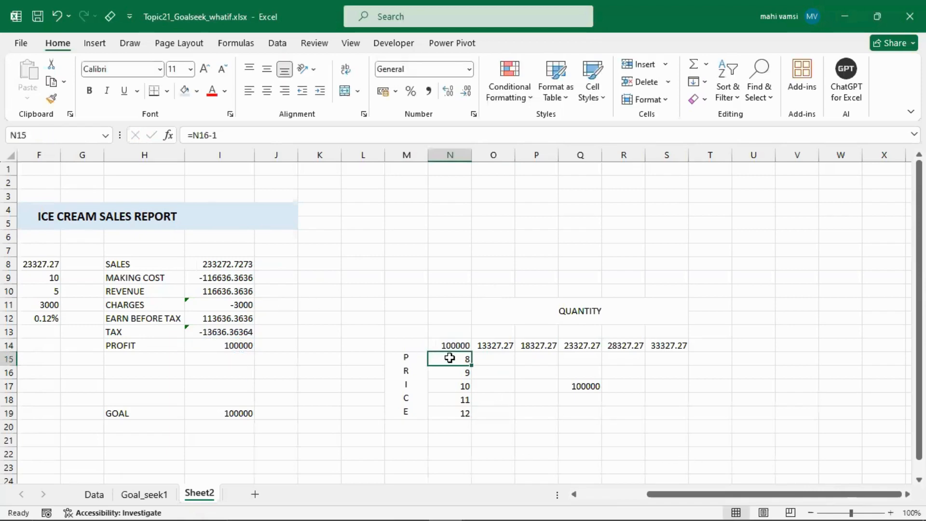
- Select the prices in N15:N19 together with the quantities in O14:S14 and open the border options for them
drag(449, 357, 448, 407)
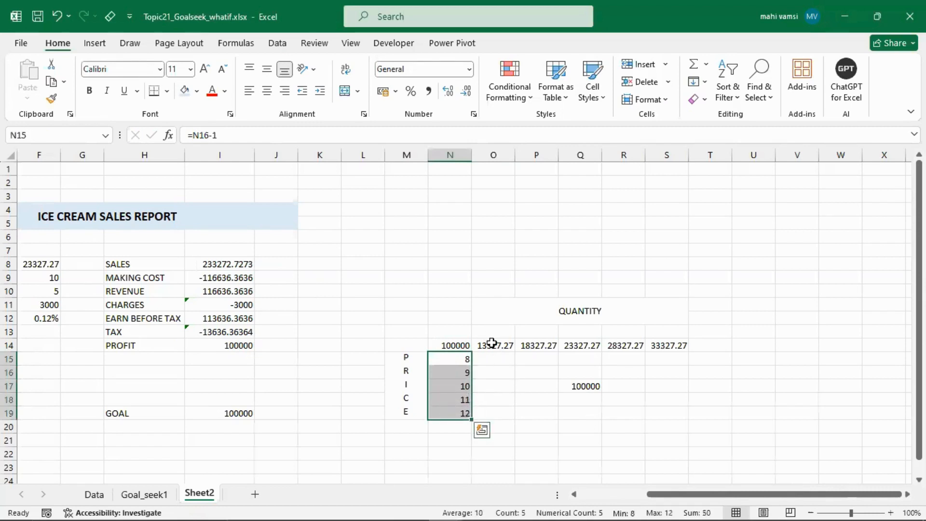
drag(491, 343, 661, 347)
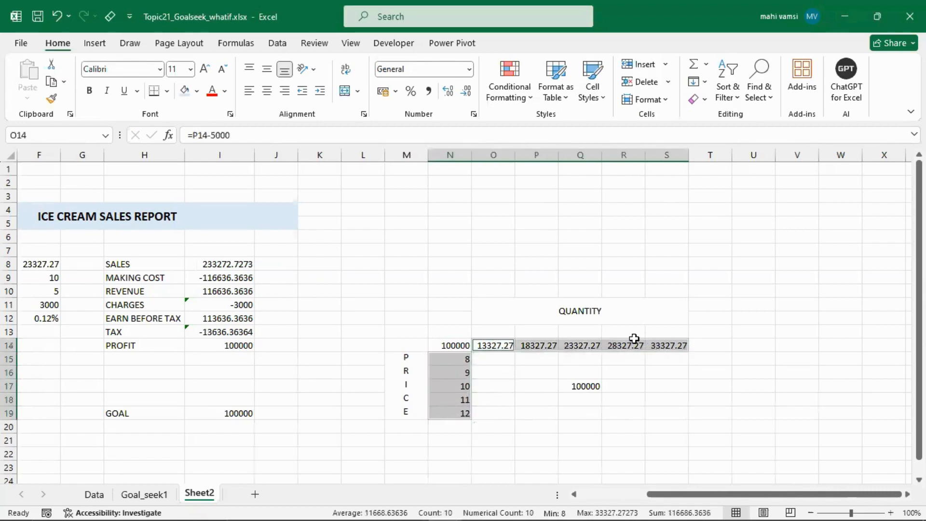
click(168, 91)
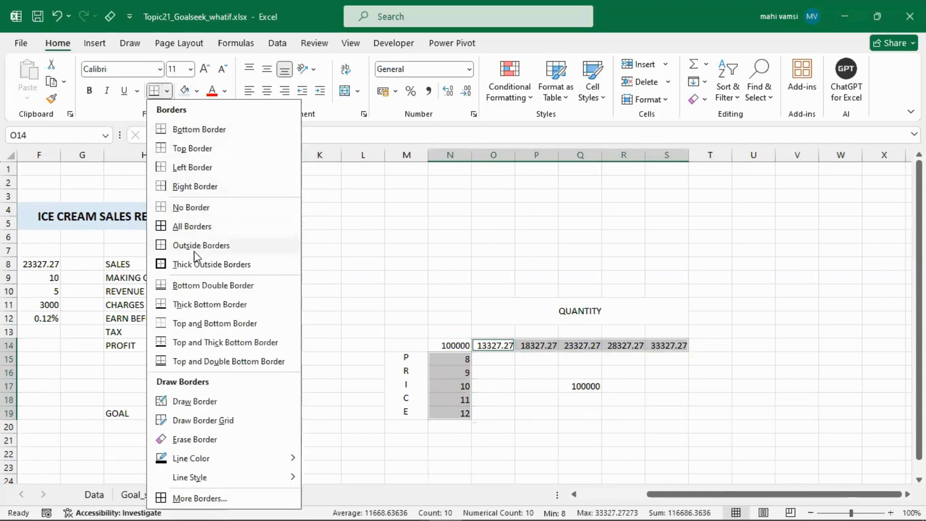
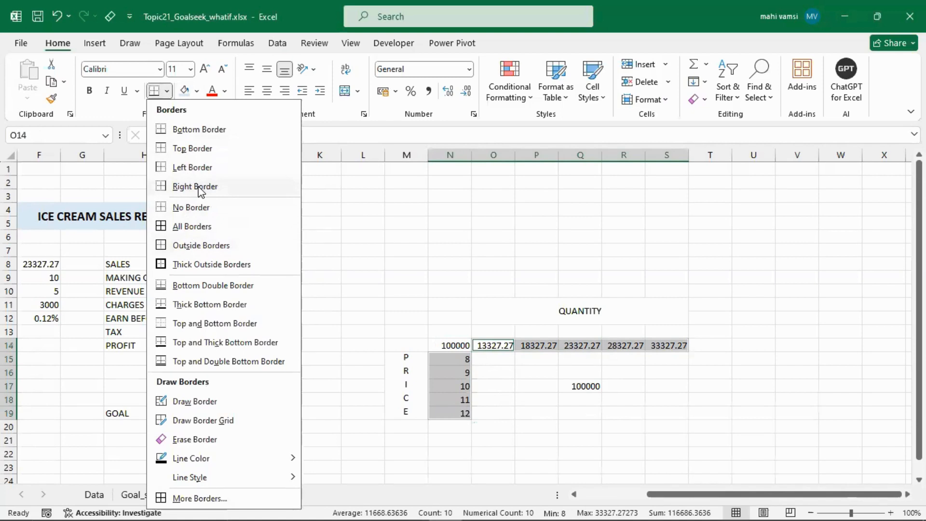
- Add a bottom border to the selected prices and quantities, and a right border to the prices in N15:N19
click(198, 130)
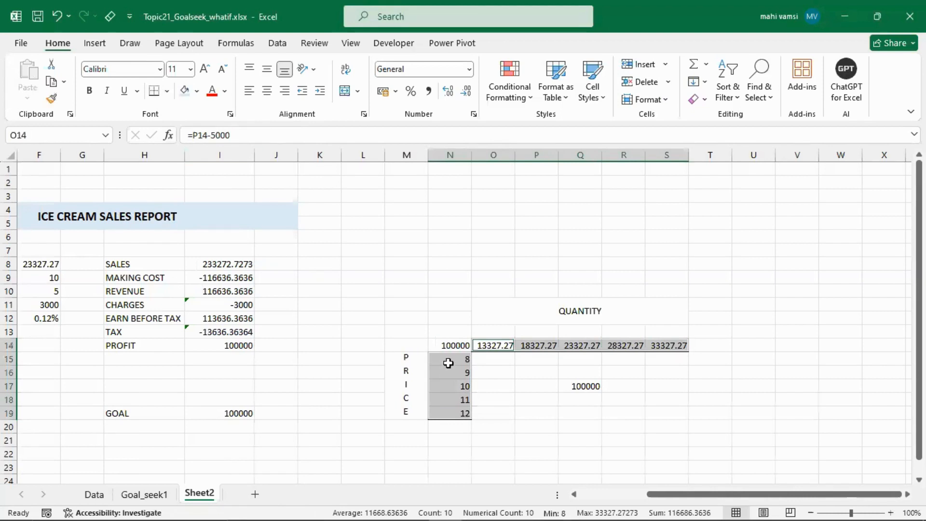
drag(448, 359, 453, 412)
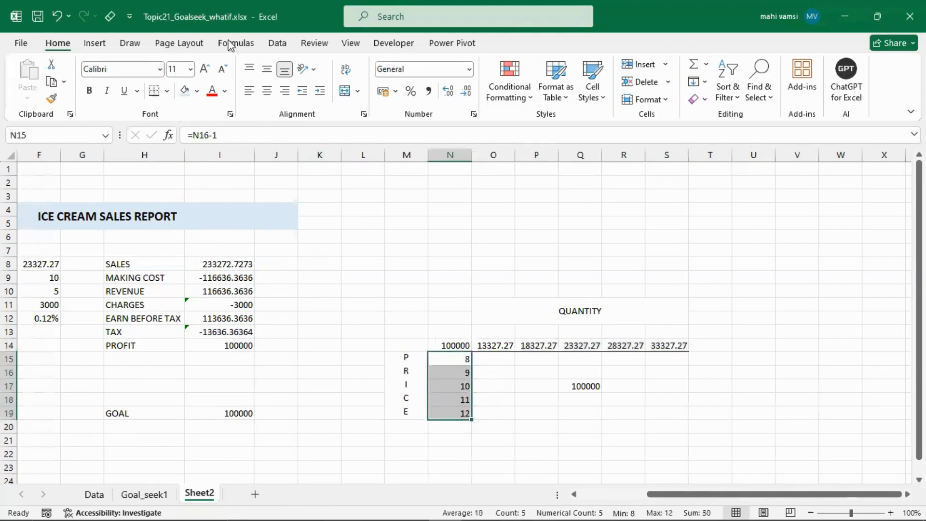
click(167, 91)
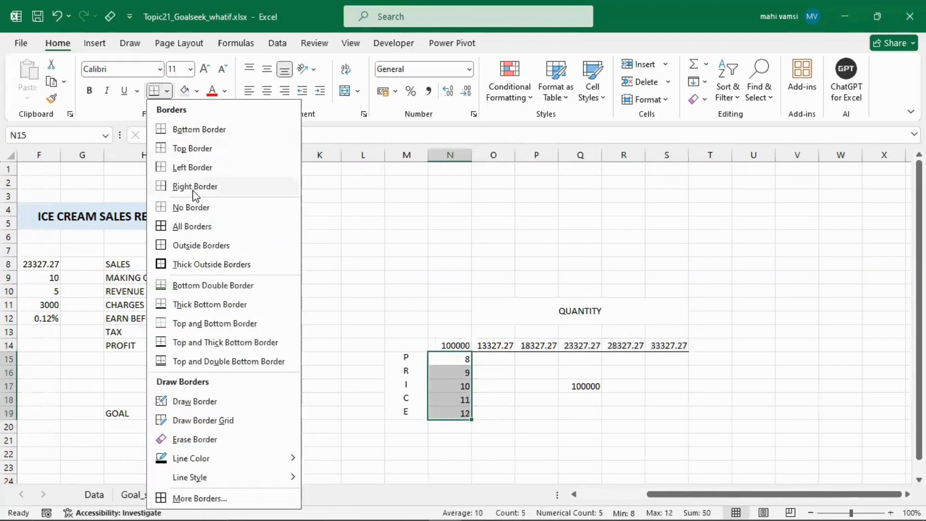
click(195, 189)
click(461, 315)
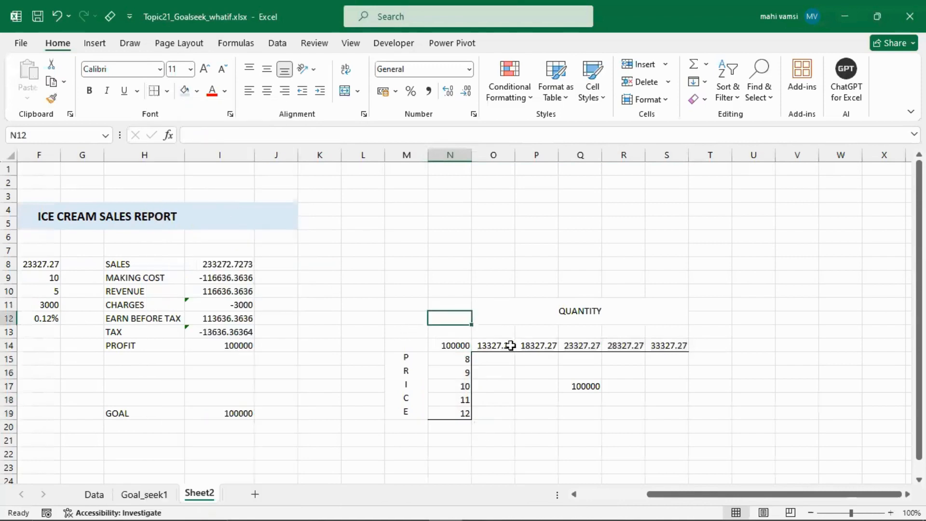
- Add a top border to the quantities in O14:S14
drag(485, 346, 658, 348)
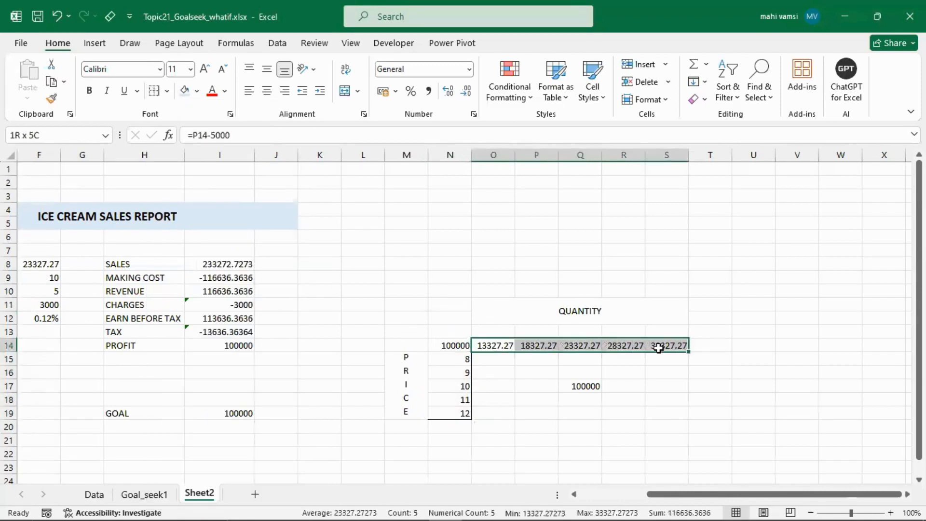
click(170, 97)
click(189, 149)
- Add top and left borders to the prices in N15:N19
drag(452, 359, 449, 408)
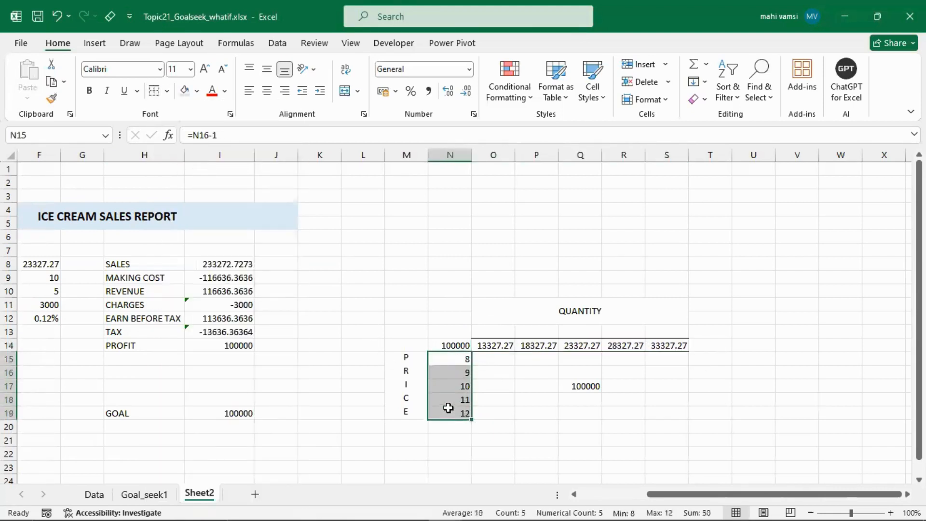
click(167, 94)
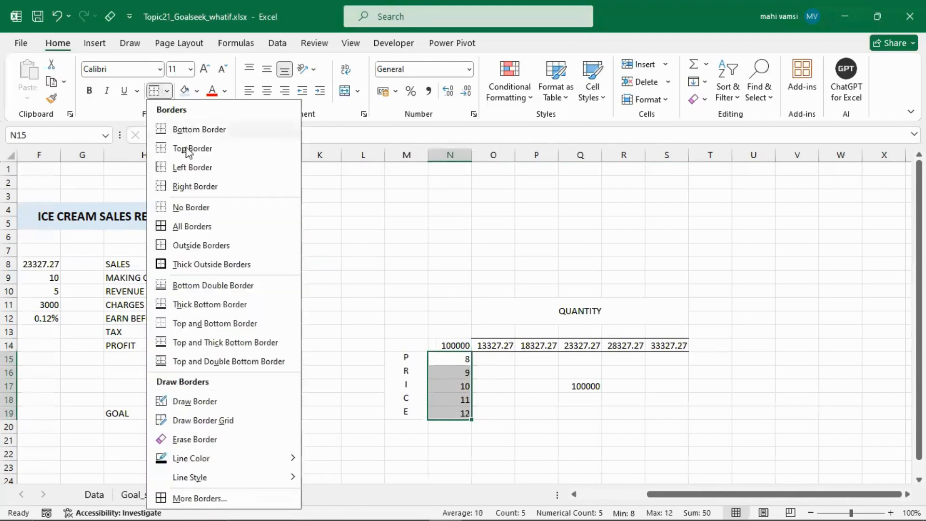
click(191, 149)
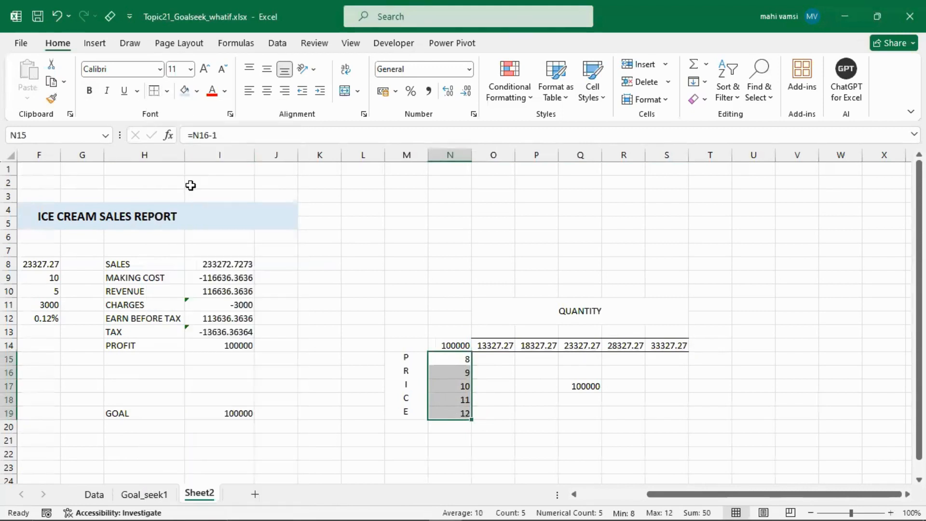
click(167, 91)
click(195, 169)
- Add left and right borders to the quantities in O14:S14
drag(478, 348, 657, 346)
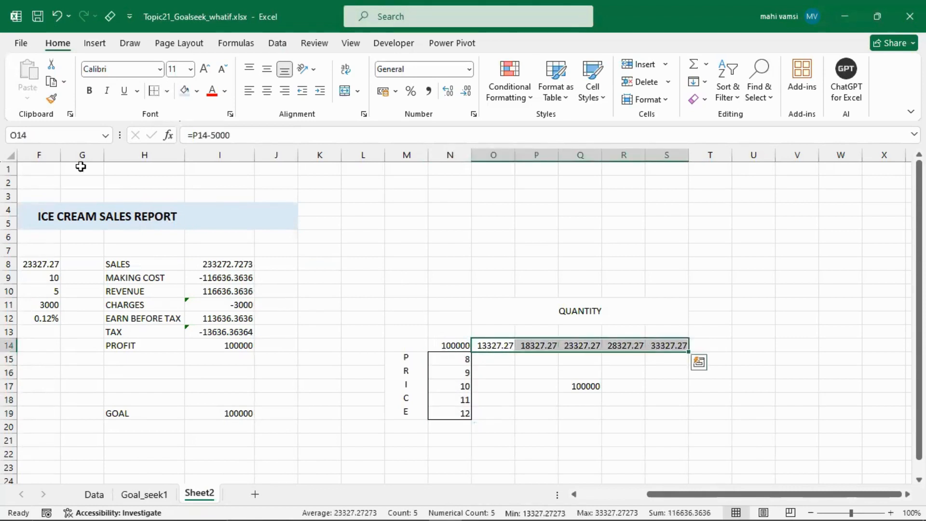
click(170, 95)
click(187, 168)
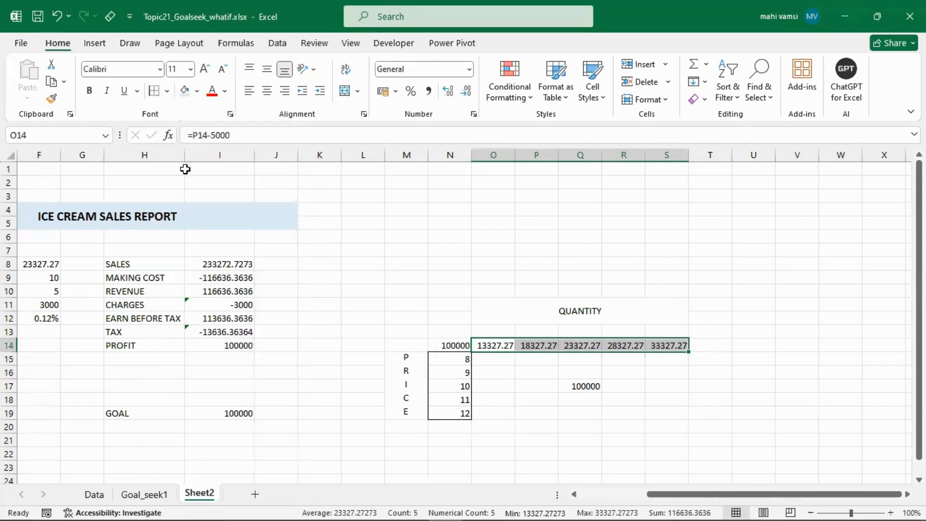
click(167, 92)
click(184, 187)
click(371, 253)
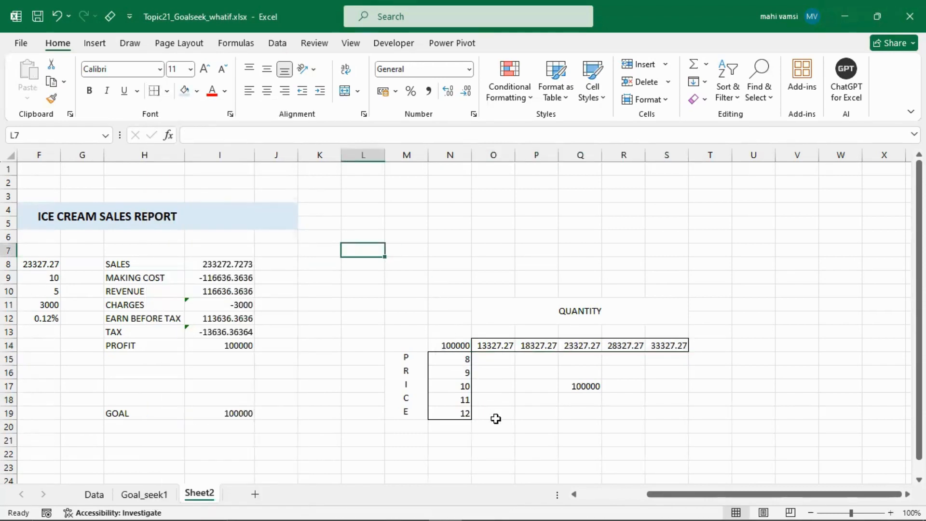
- Trace how prices 10 and 11 in column N intersect with the middle quantity in Q14 within the grid
drag(454, 387, 571, 384)
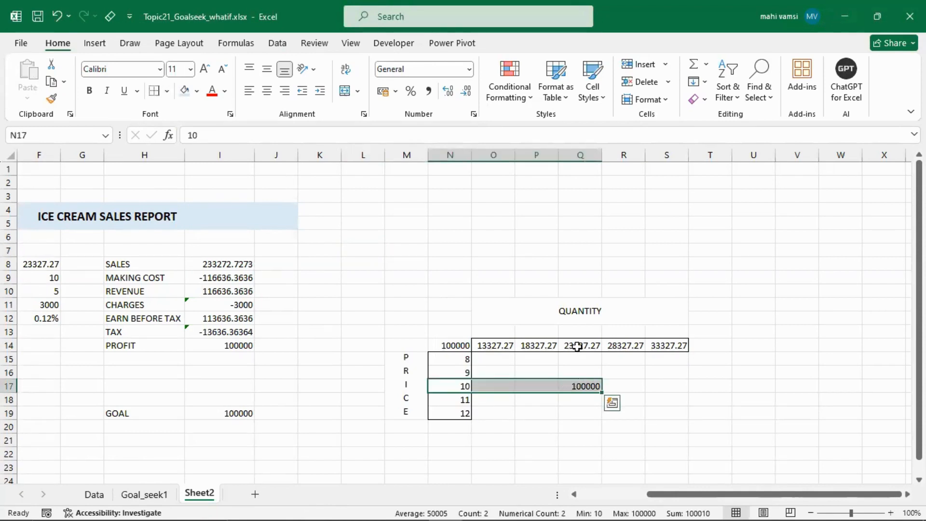
ctrl+drag(574, 346, 581, 386)
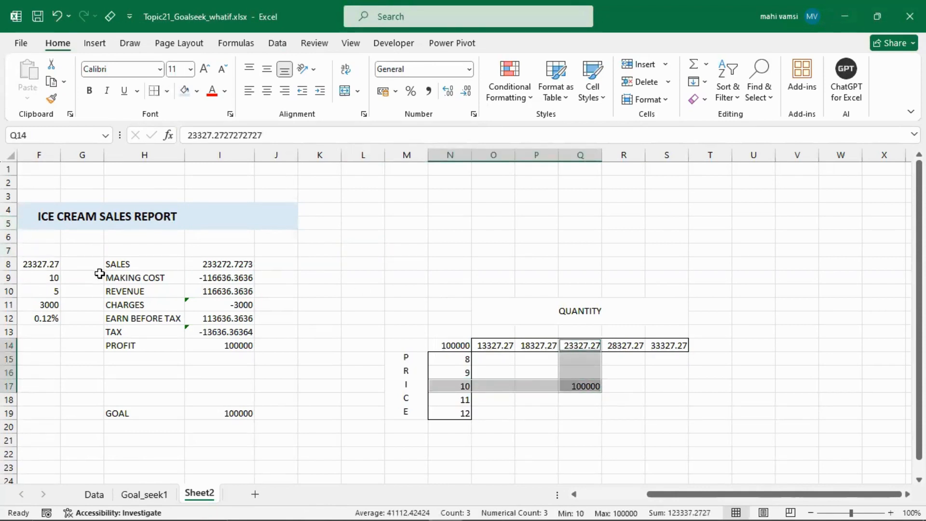
click(453, 399)
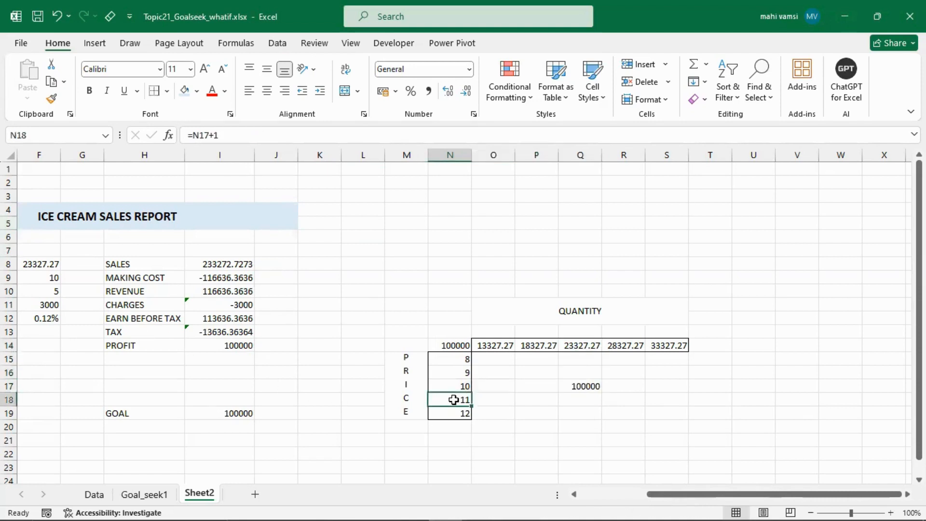
drag(453, 400, 581, 403)
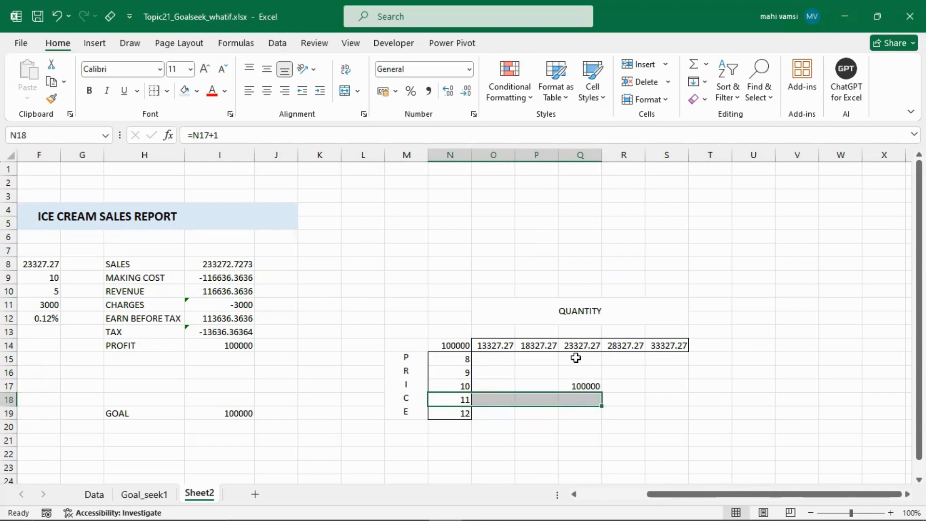
drag(575, 346, 578, 400)
click(579, 400)
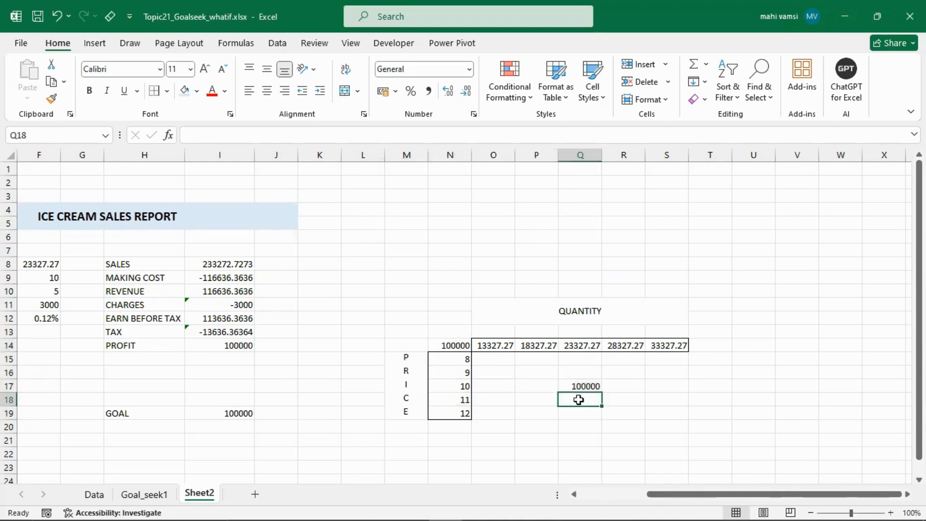
click(525, 381)
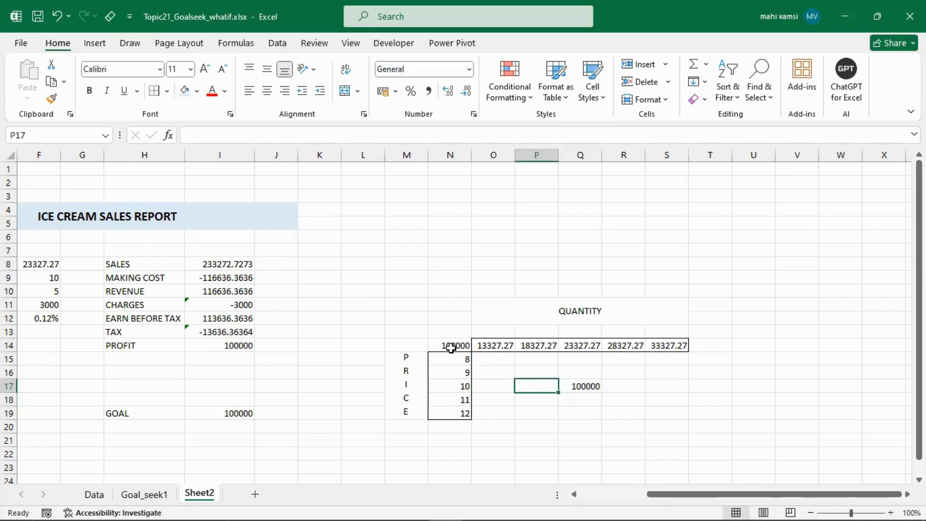
drag(448, 345, 660, 410)
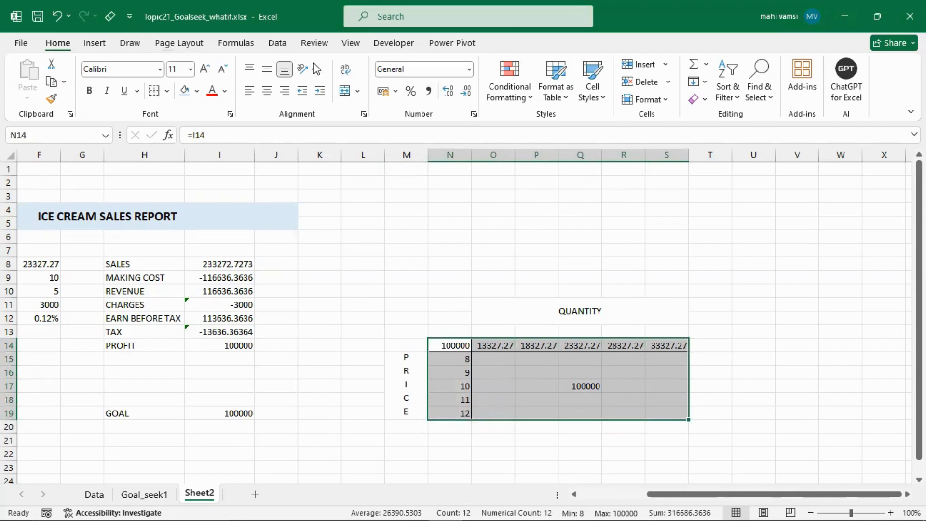
click(285, 48)
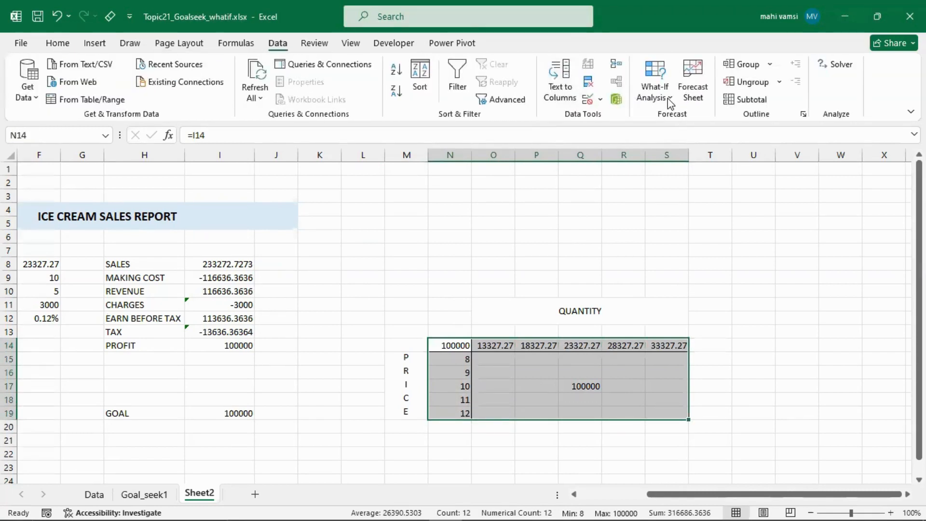
click(668, 99)
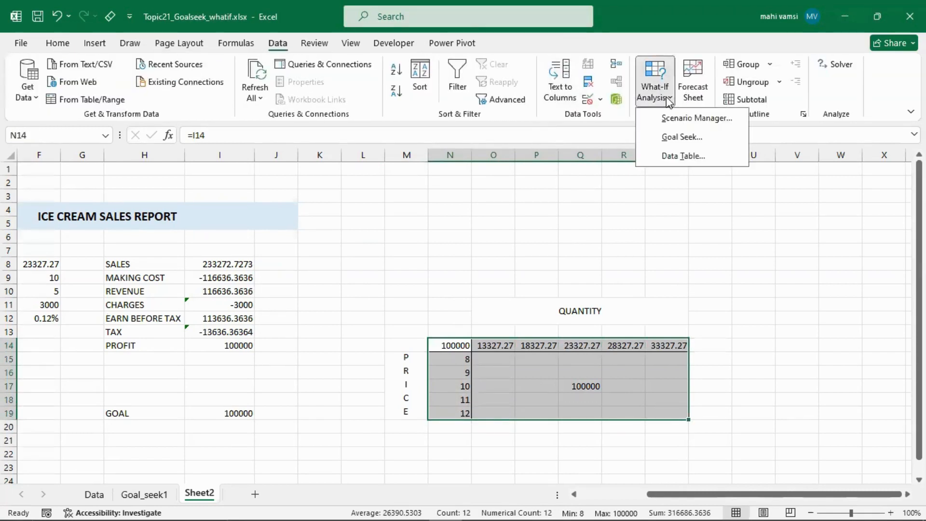
click(663, 161)
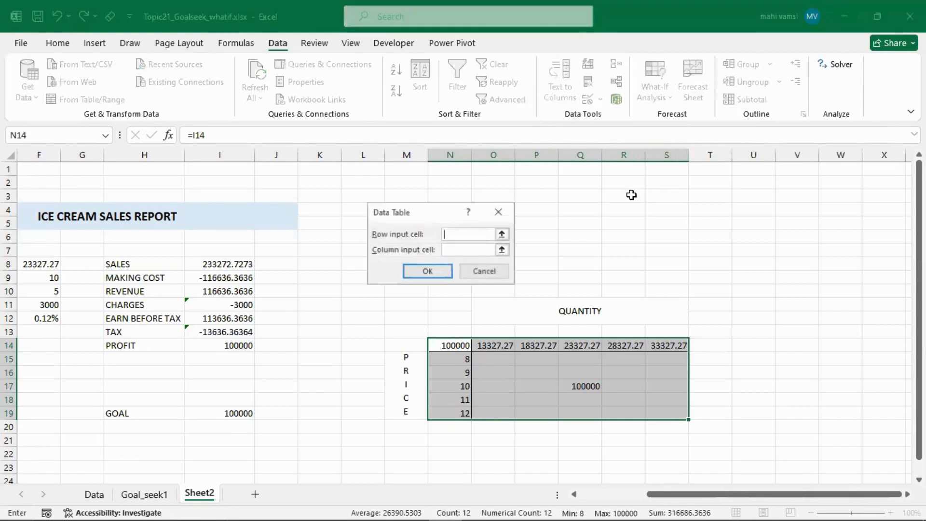
click(498, 211)
click(546, 263)
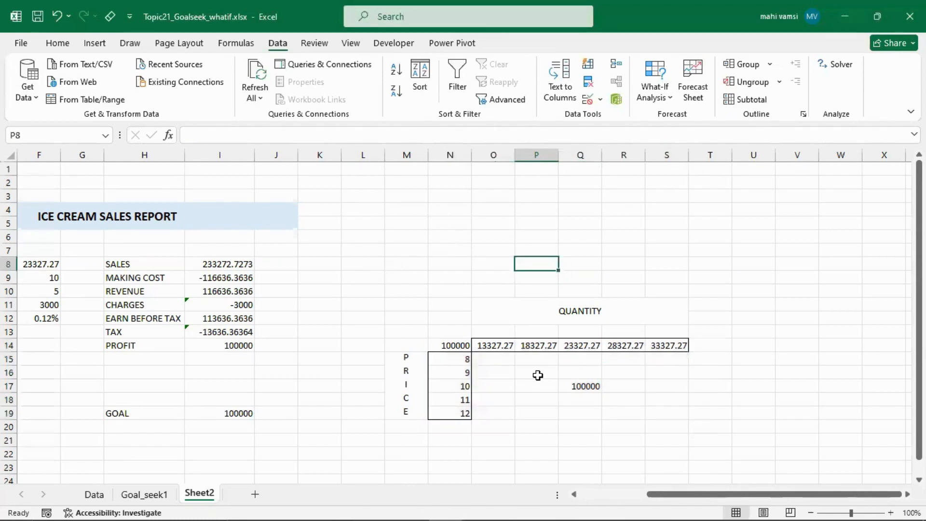
- Fill the central grid cells P16:R18 with light blue
drag(537, 375, 615, 400)
click(60, 44)
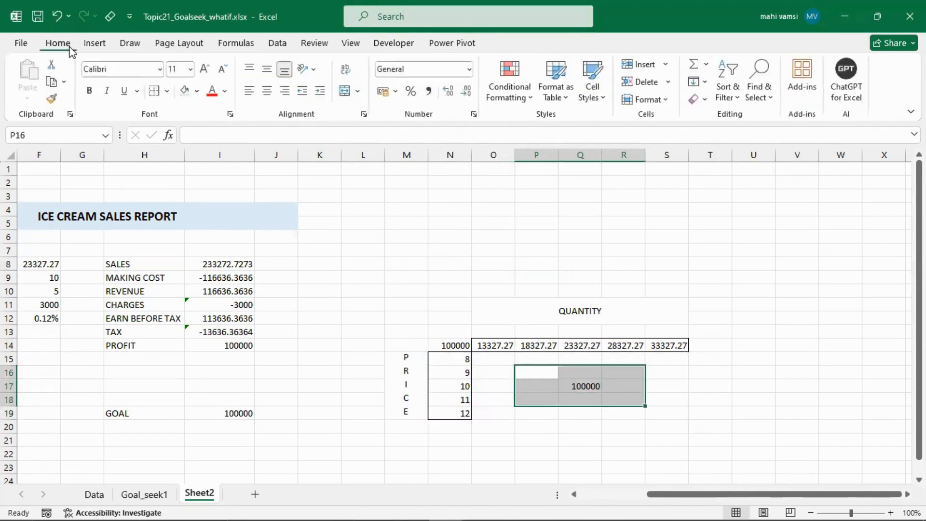
click(188, 92)
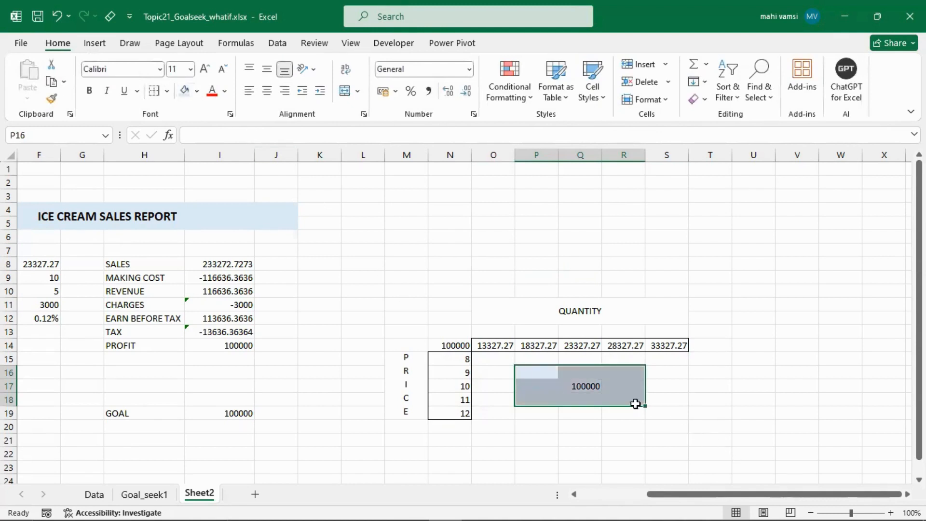
- Fill the grid's middle cell Q17 with a slightly darker blue and center its value horizontally
click(588, 386)
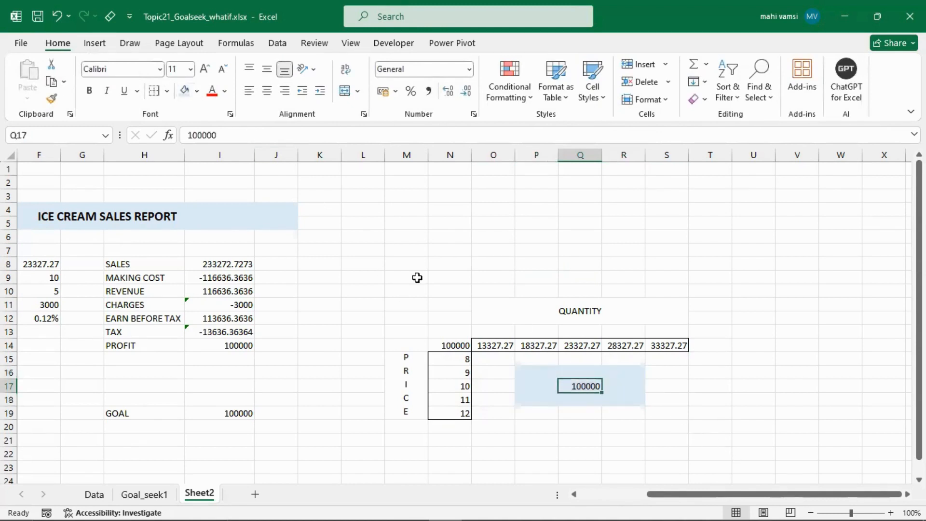
click(197, 91)
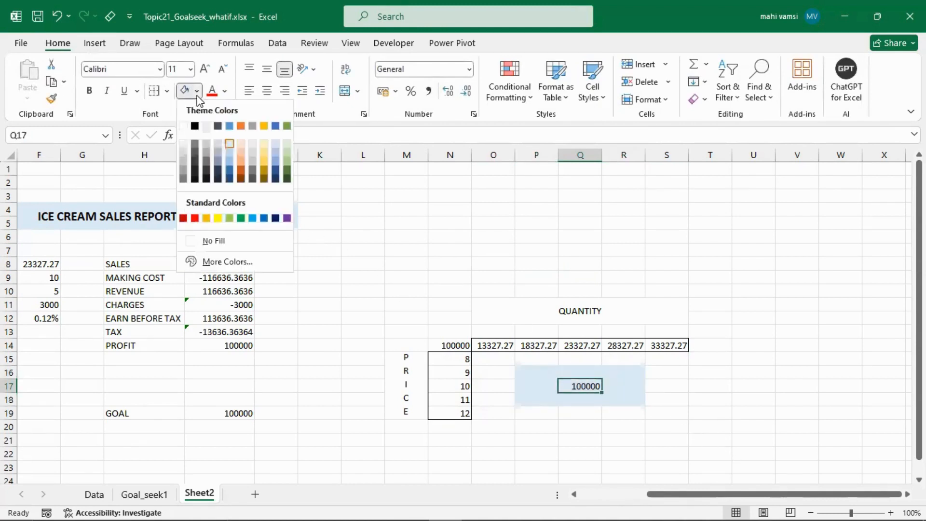
click(229, 151)
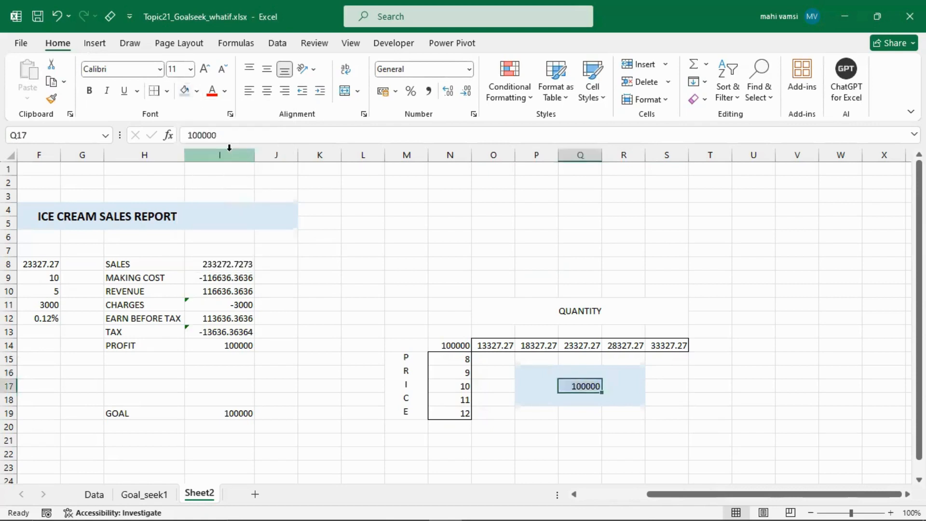
click(266, 91)
click(444, 279)
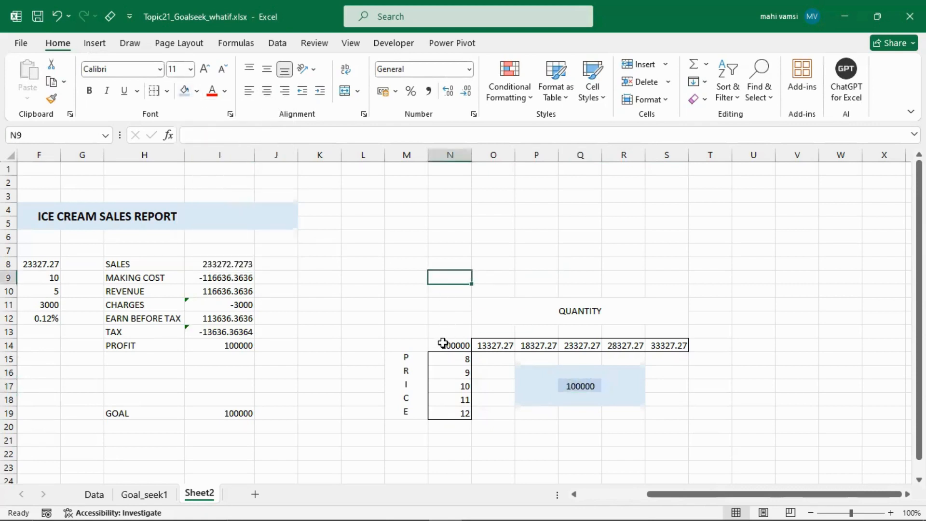
- Start a what-if data table on the price-by-quantity grid N14:S19, keeping the report's quantity and price cells accessible
drag(443, 345, 581, 386)
drag(625, 413, 658, 413)
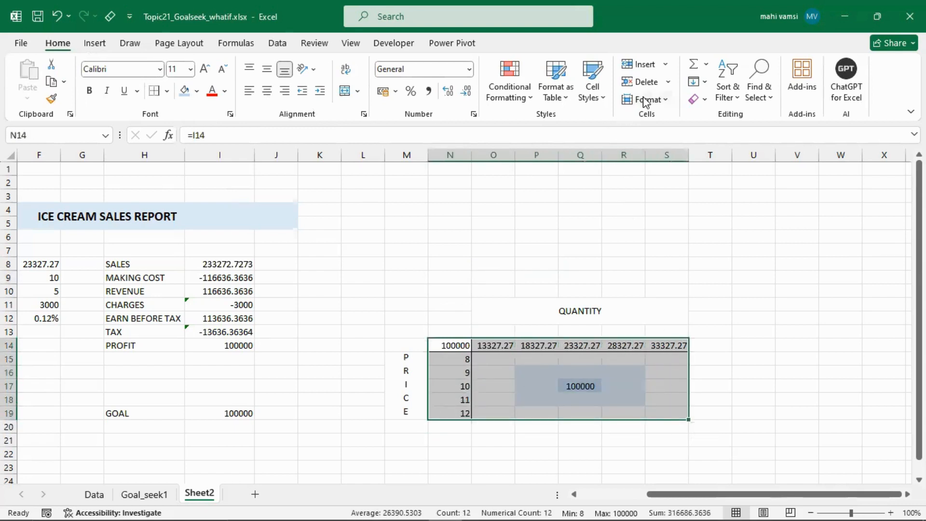
click(277, 45)
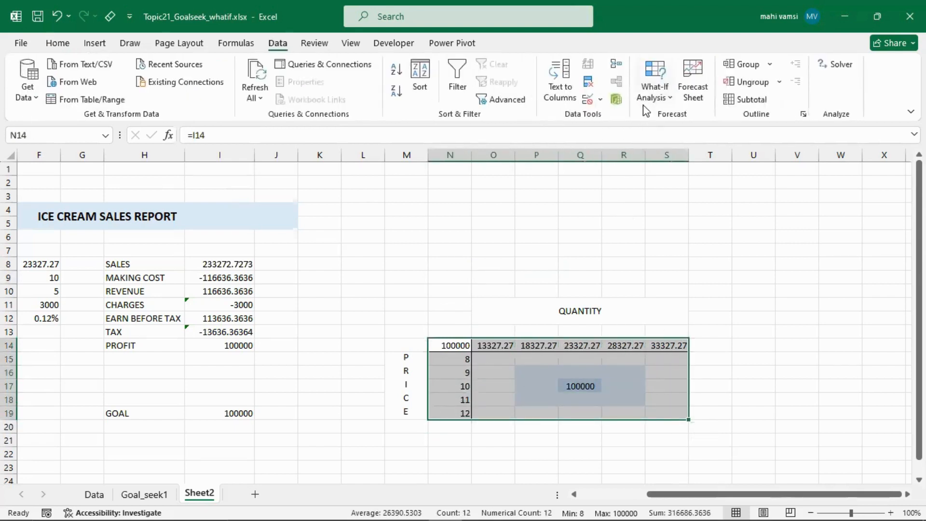
click(666, 104)
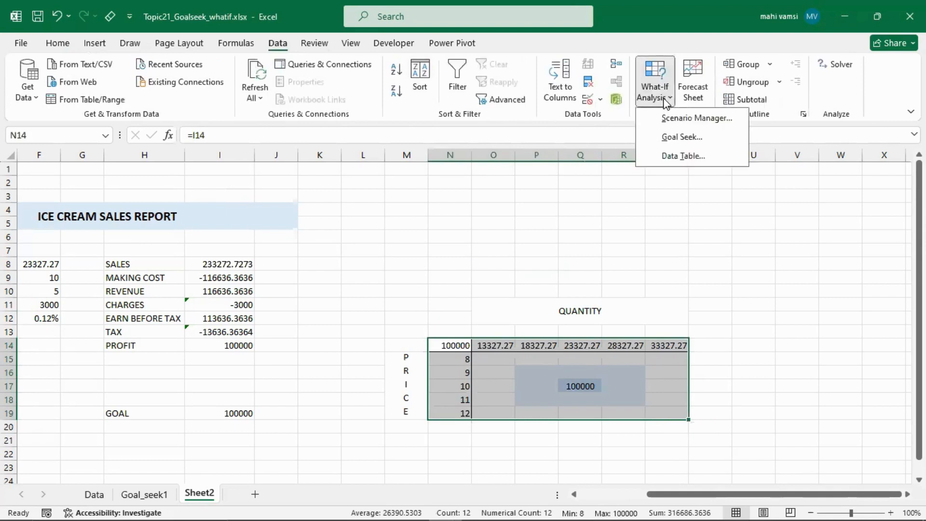
click(679, 159)
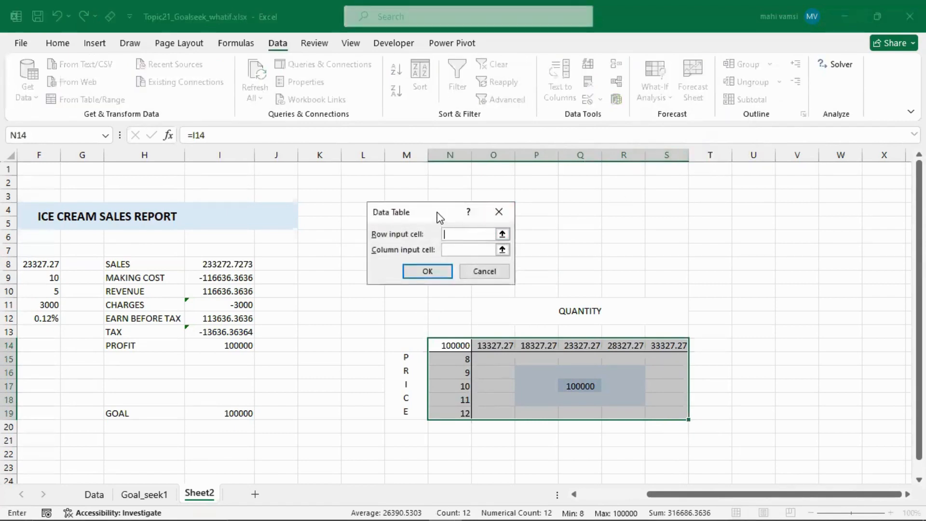
drag(439, 211, 449, 200)
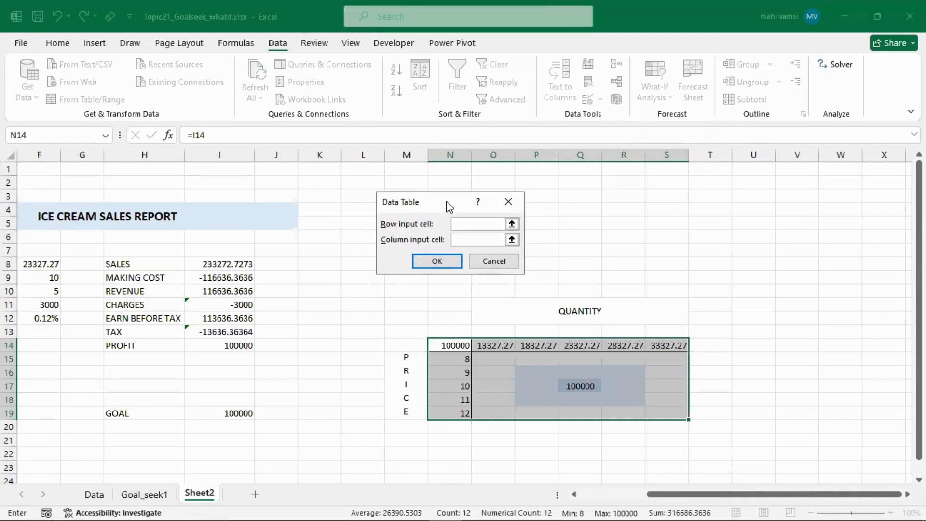
click(576, 495)
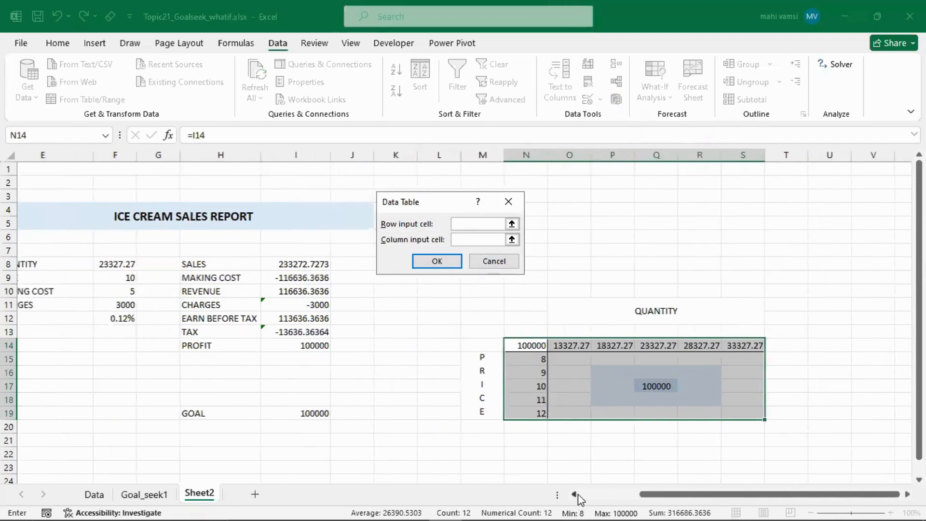
click(576, 495)
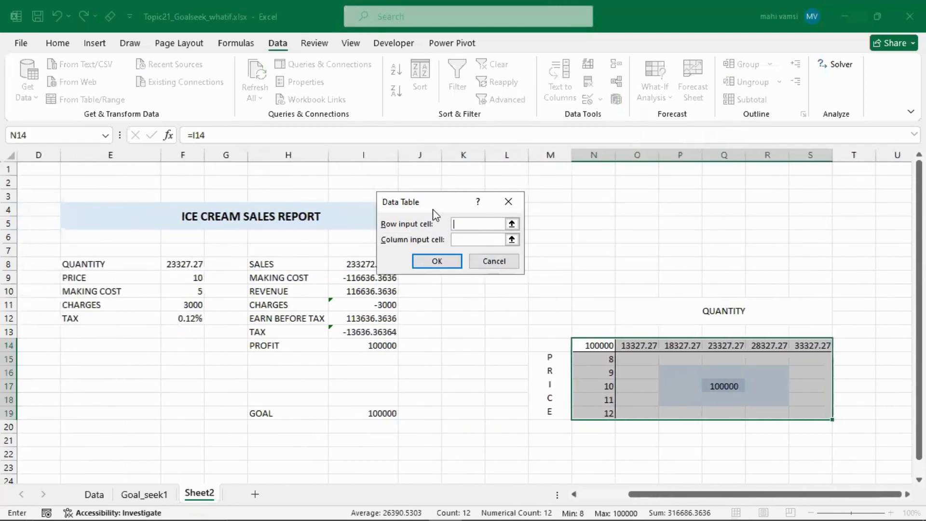
drag(440, 192, 441, 184)
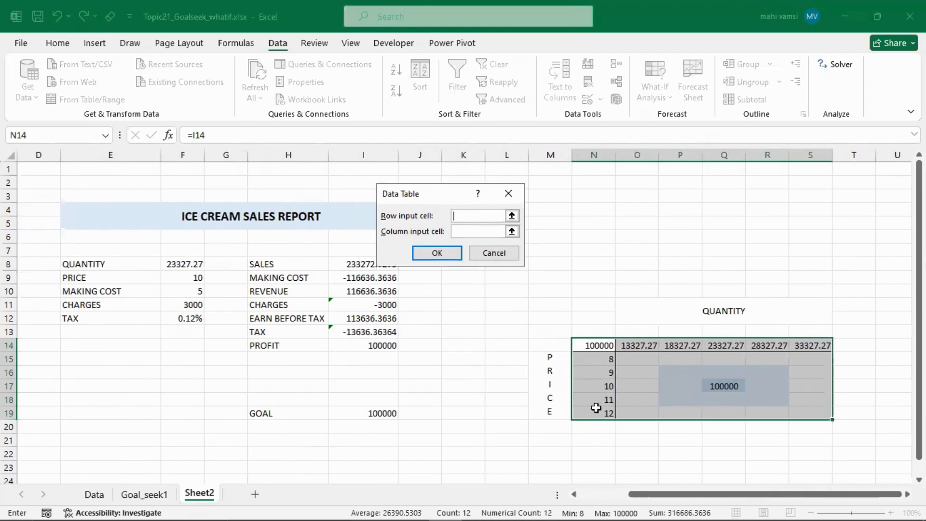
- Create the data table with price cell F9 as row input and quantity cell F8 as column input
click(512, 216)
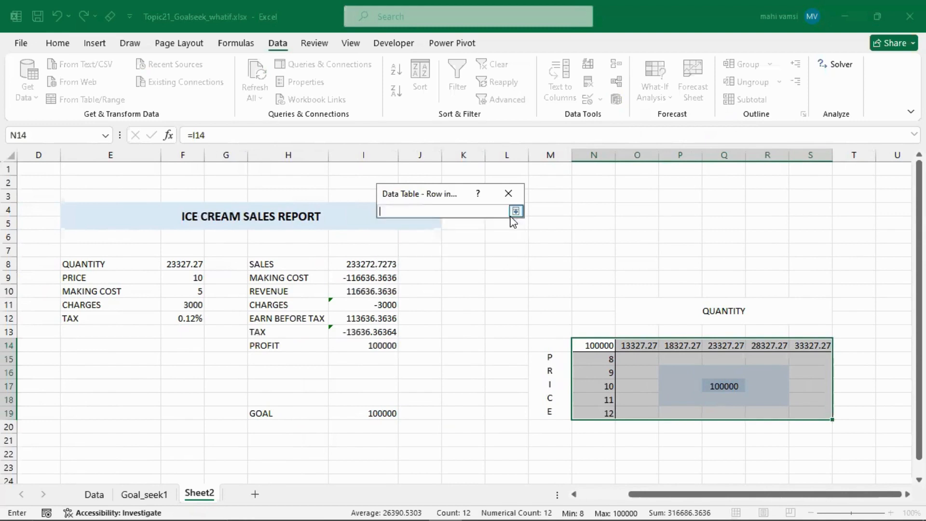
click(190, 280)
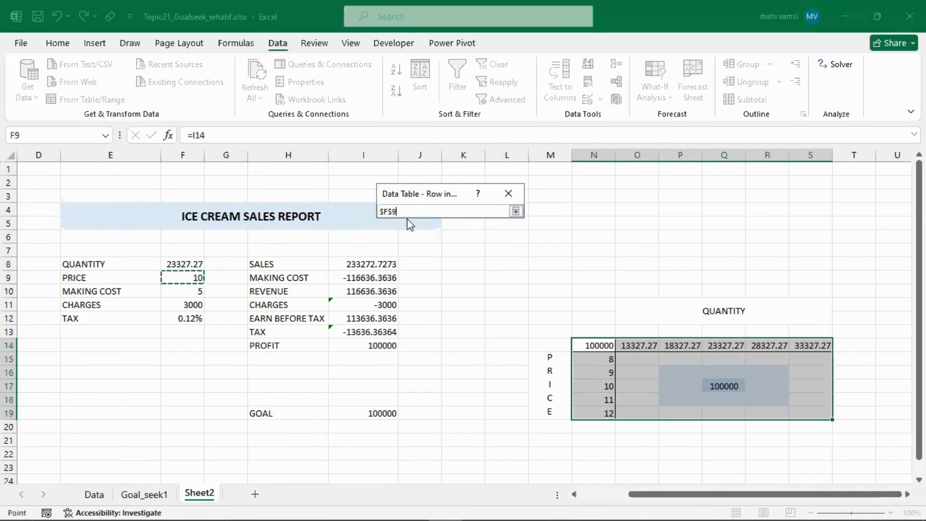
click(515, 211)
click(511, 232)
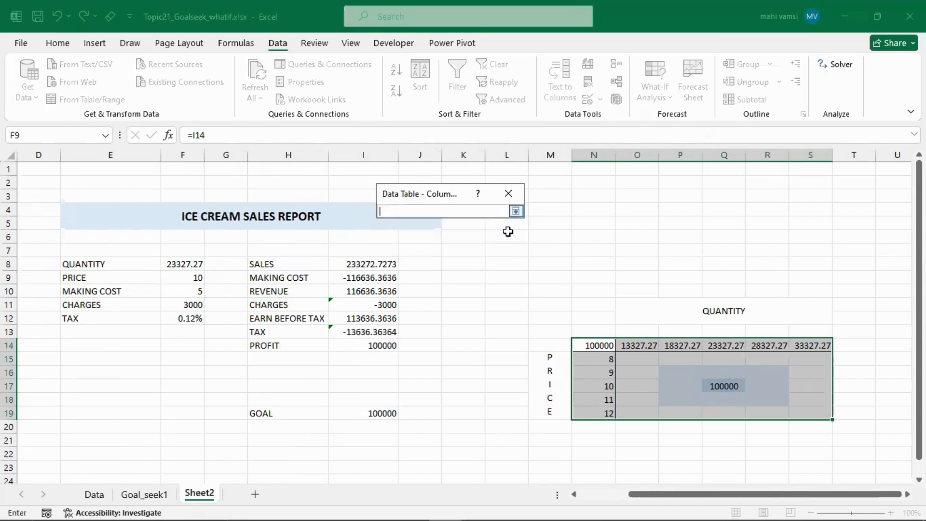
click(176, 266)
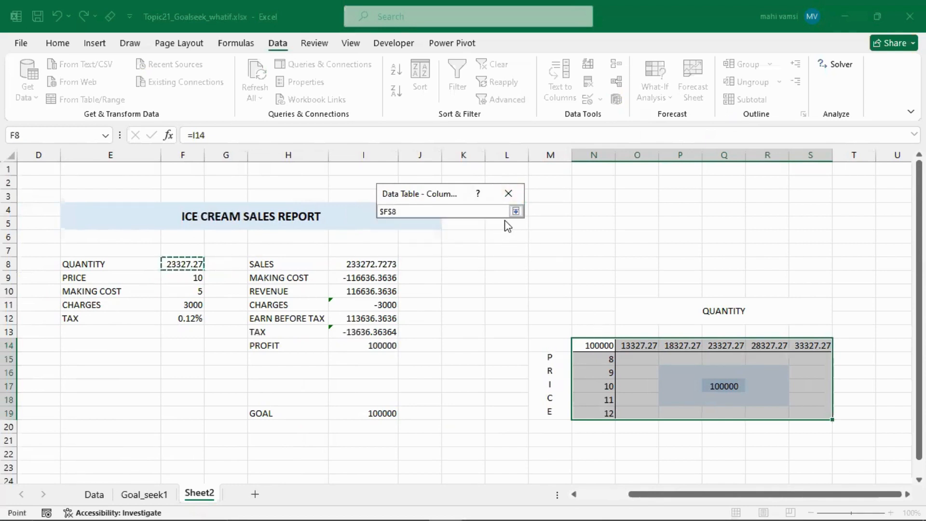
click(515, 211)
click(434, 253)
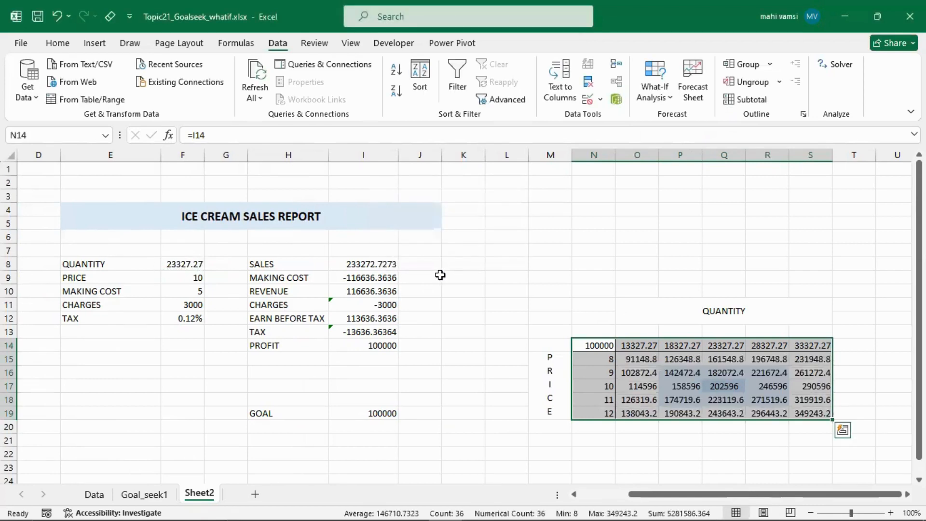
- Restore the value 5000 in cell C13 of Goal_seek1 and return to Sheet2
key(ctrl+Page_Up)
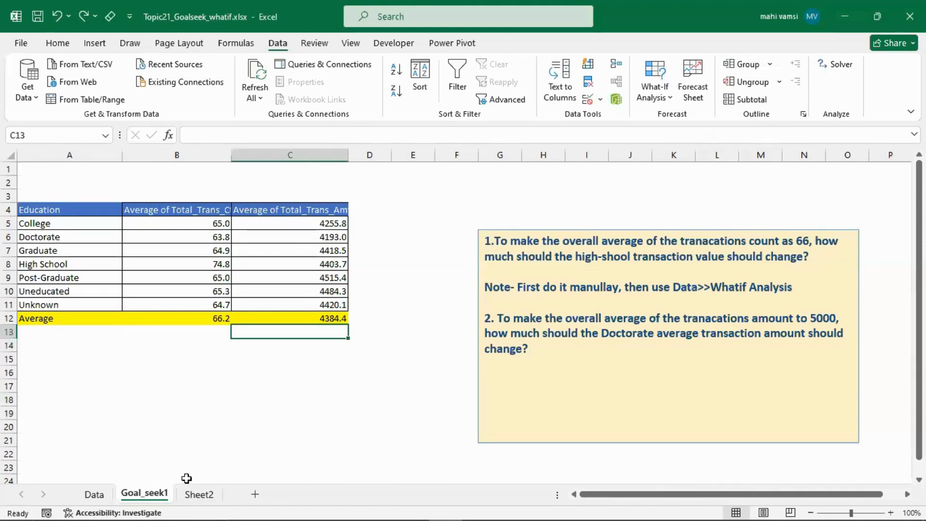
key(ctrl+y)
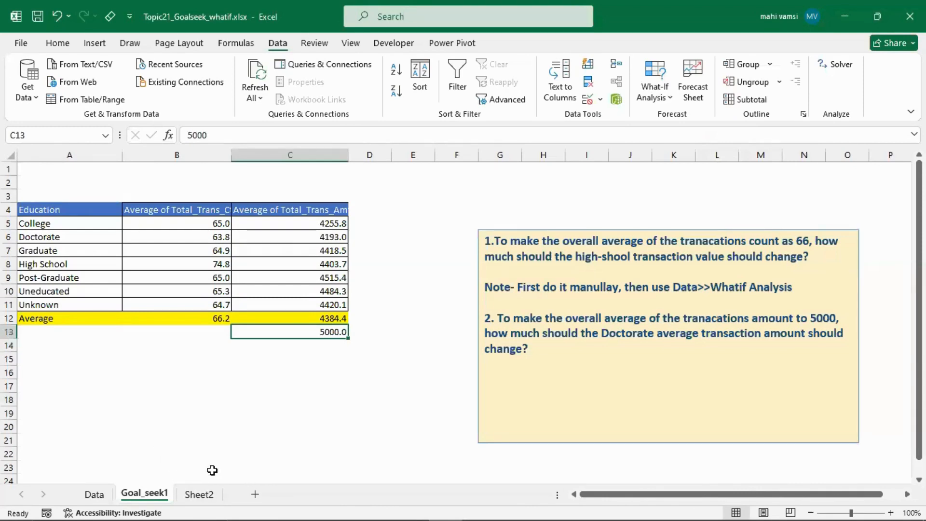
key(ctrl+v)
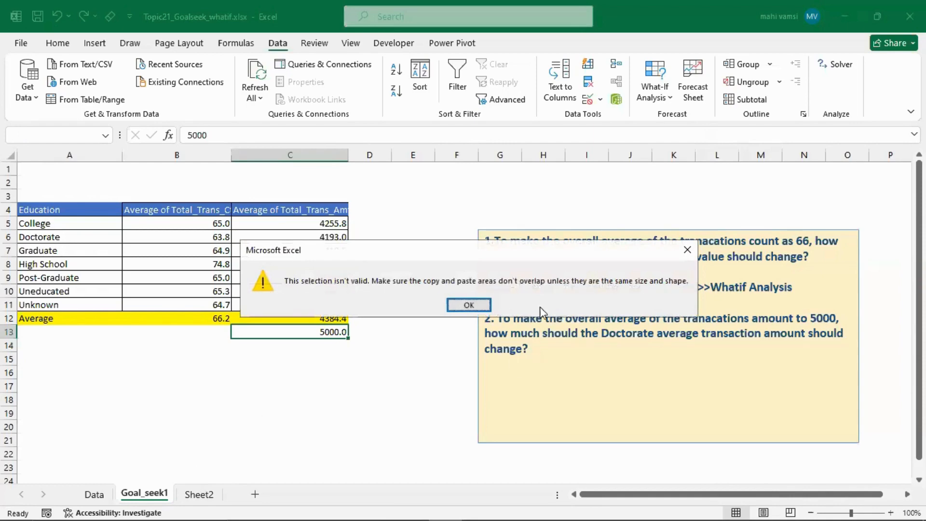
click(454, 305)
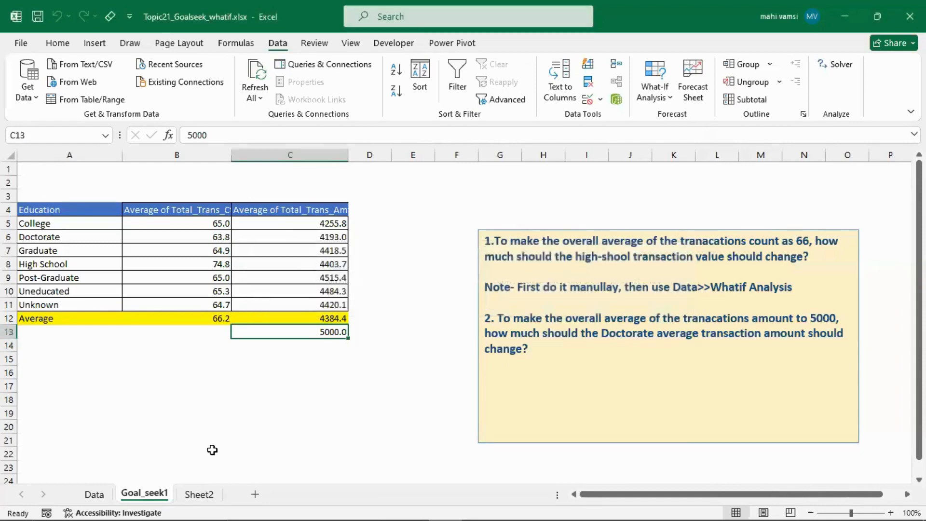
click(206, 494)
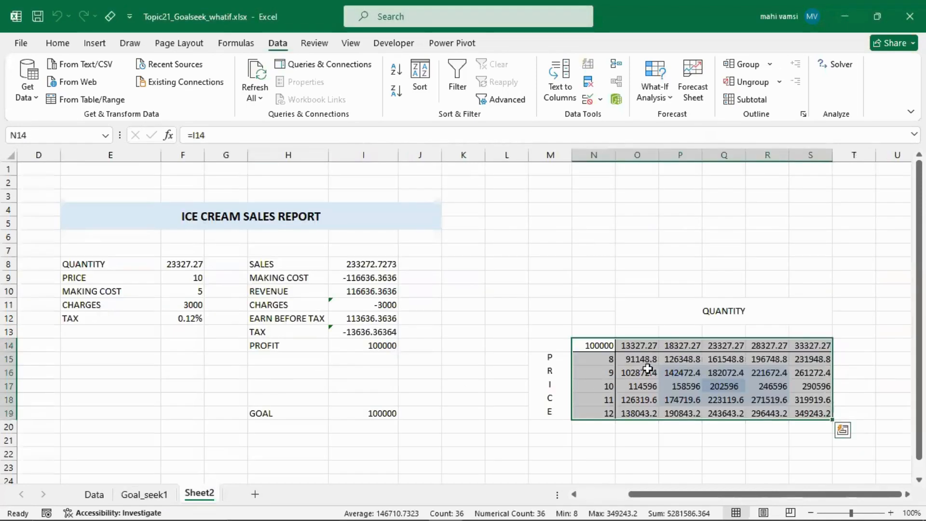
- Clear the profits calculated with swapped inputs from grid cells O15:S19
drag(631, 363, 796, 409)
key(Delete)
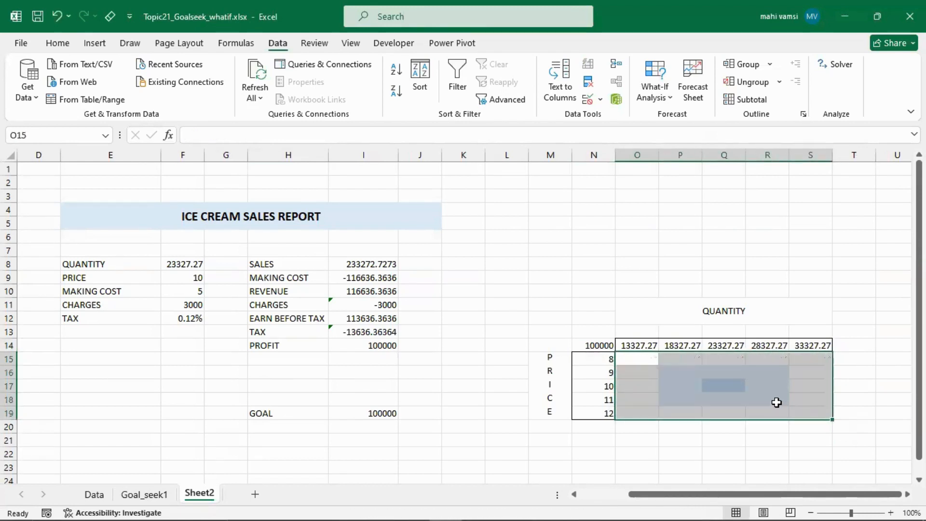
click(736, 385)
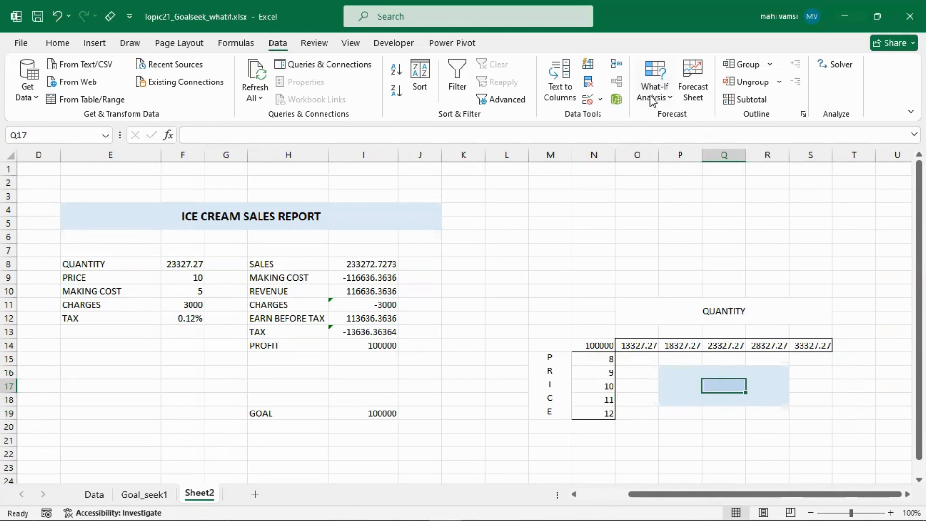
- Create a data table on N14:S19 with quantity cell F8 as row input and price cell F9 as column input
drag(597, 345, 814, 415)
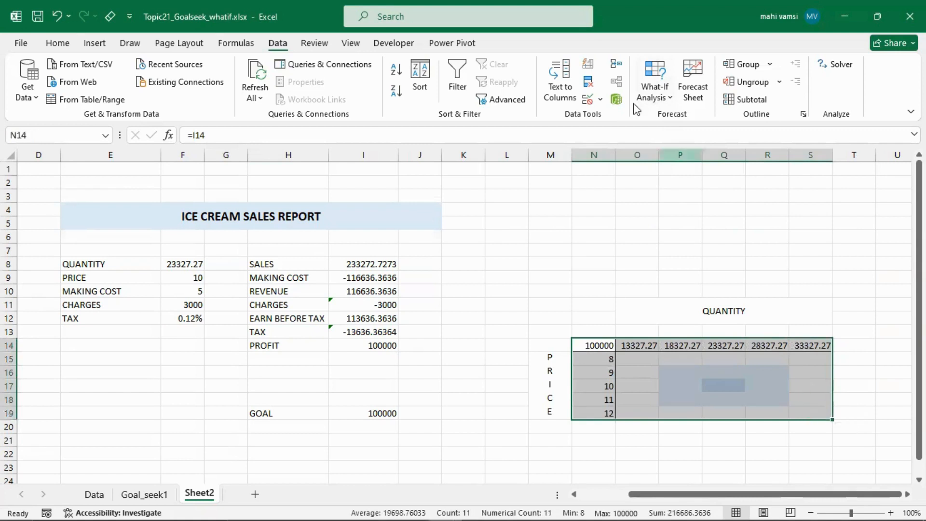
click(657, 99)
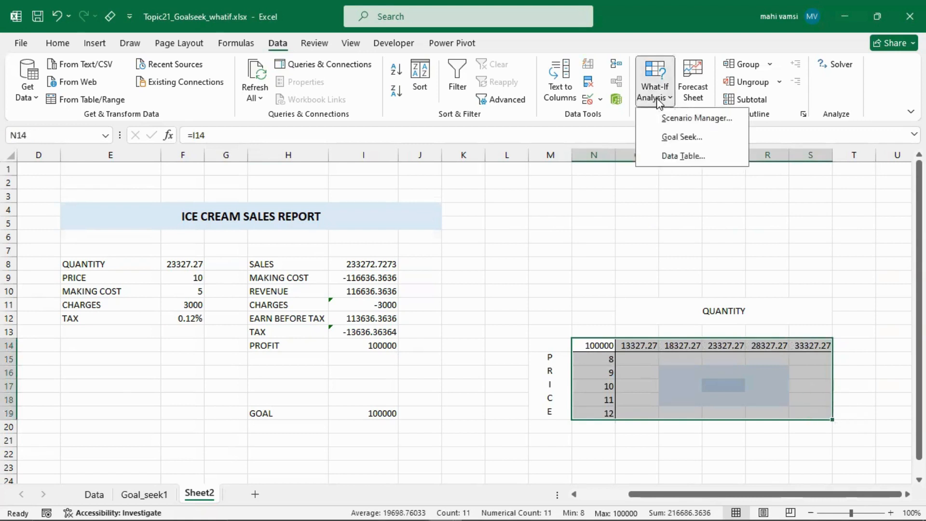
click(684, 156)
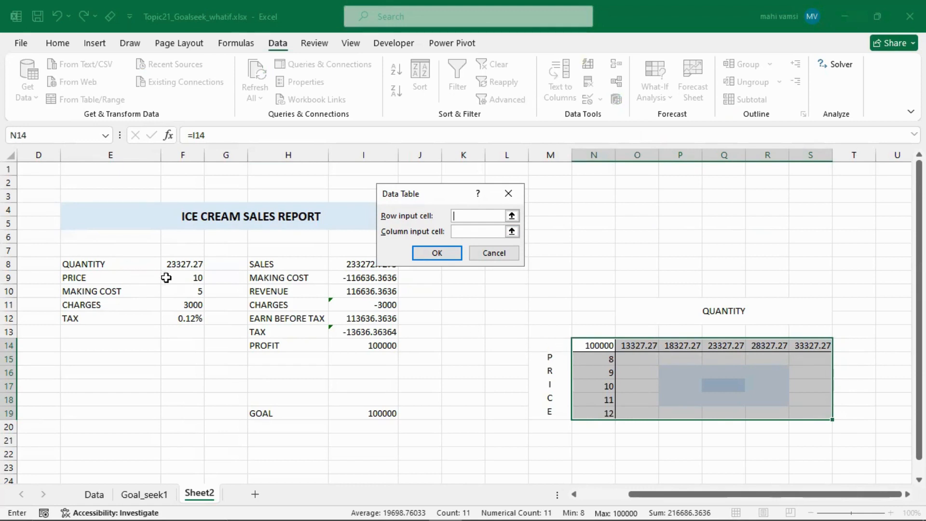
click(176, 264)
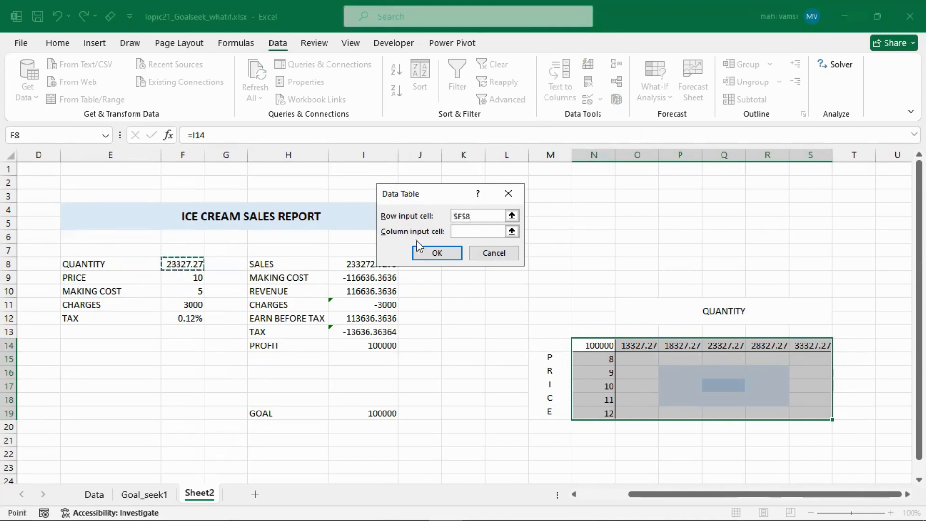
click(512, 232)
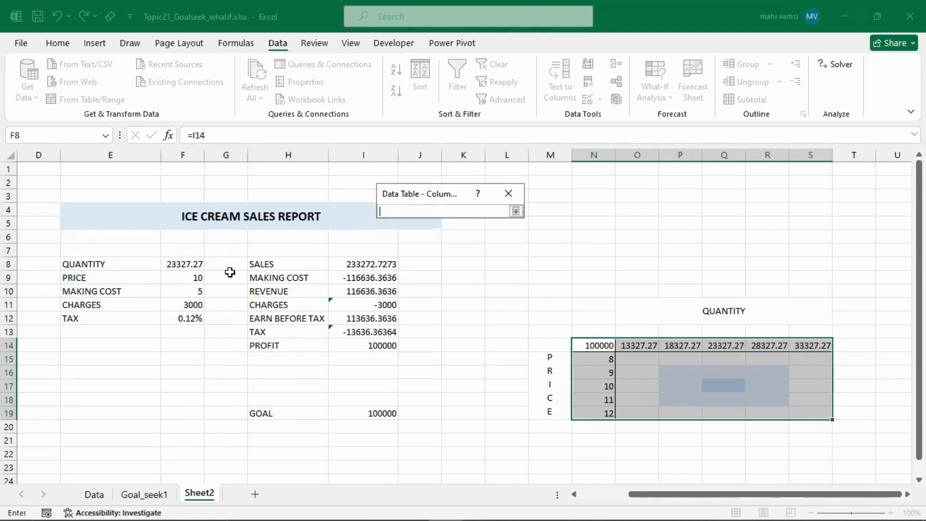
click(177, 282)
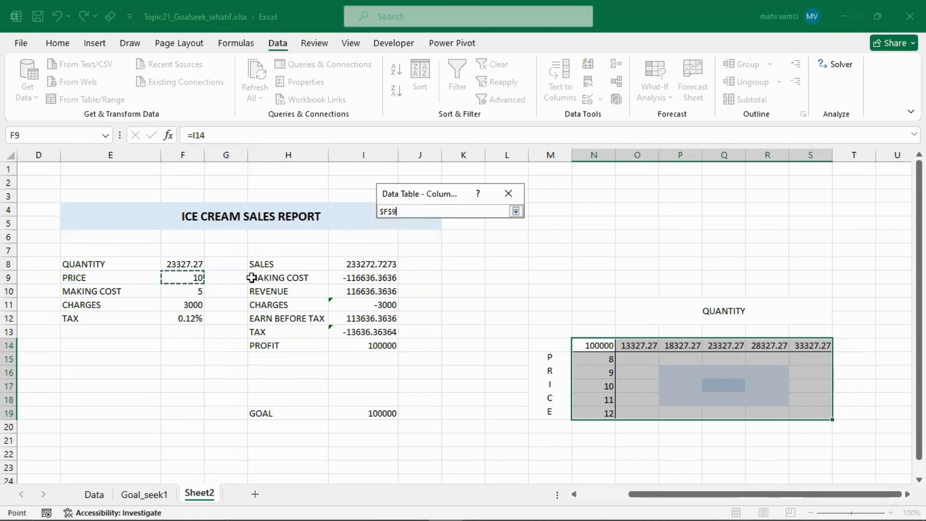
click(515, 212)
click(434, 252)
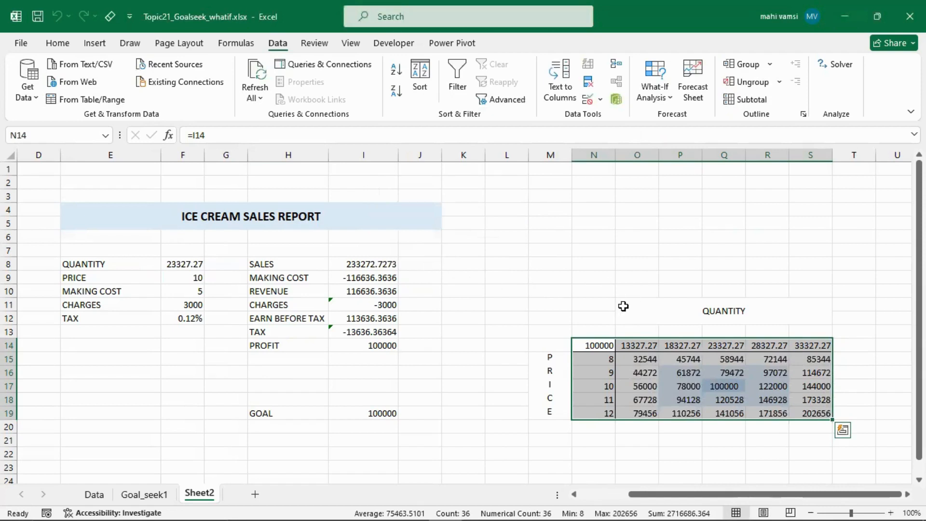
- Inspect the data table formula behind the grid's first profit cell, O15
click(586, 282)
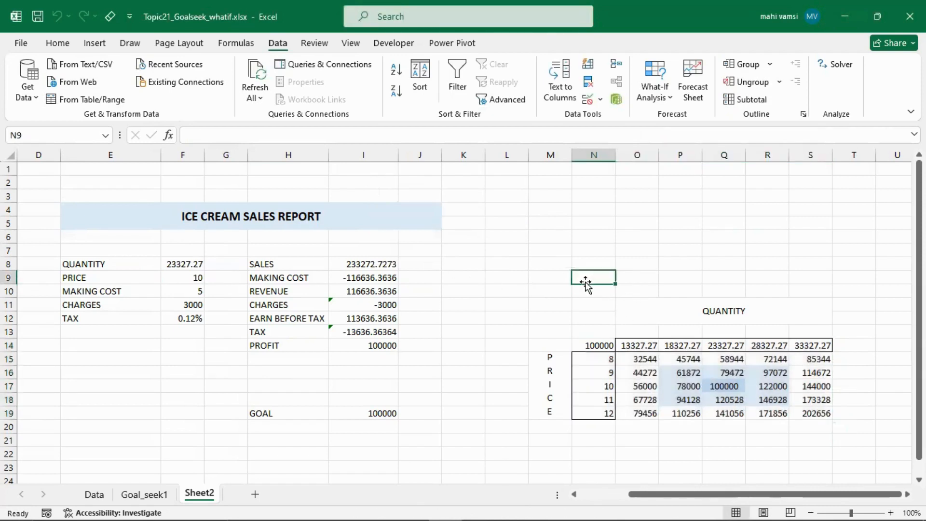
click(642, 359)
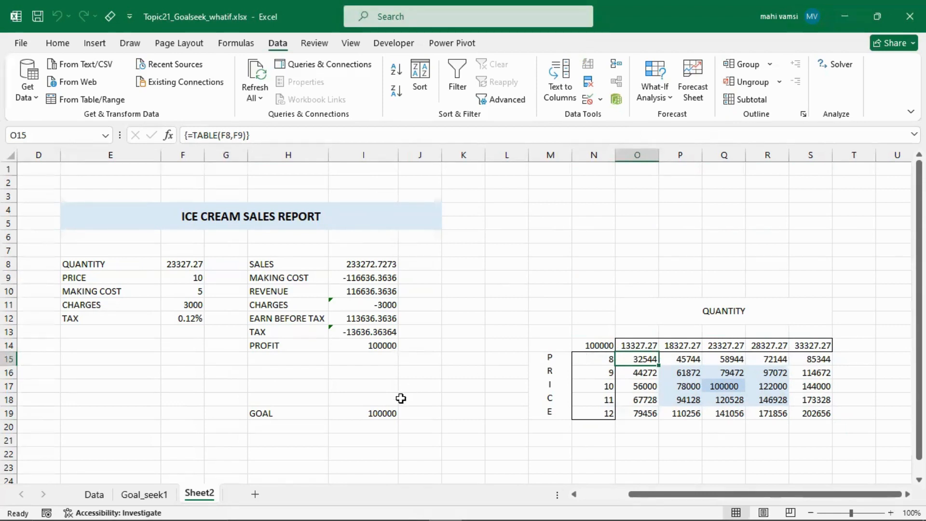
click(343, 440)
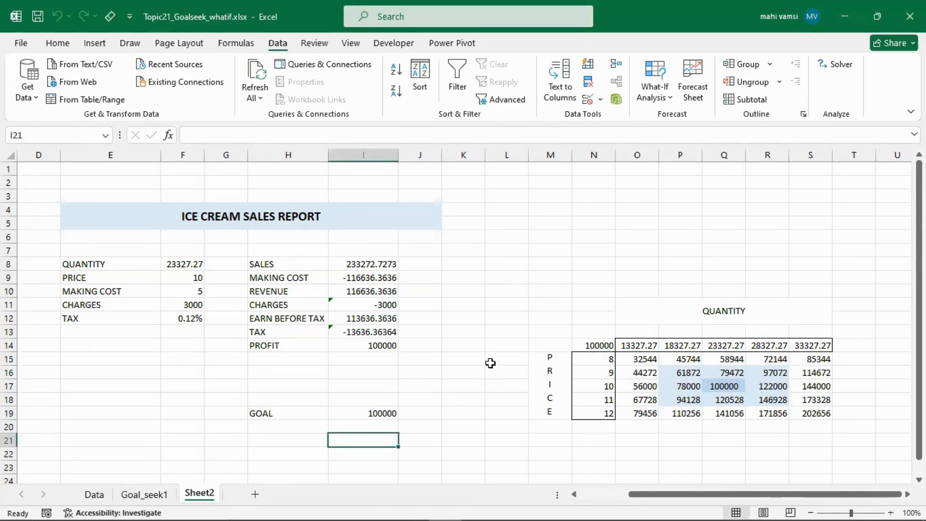
click(155, 497)
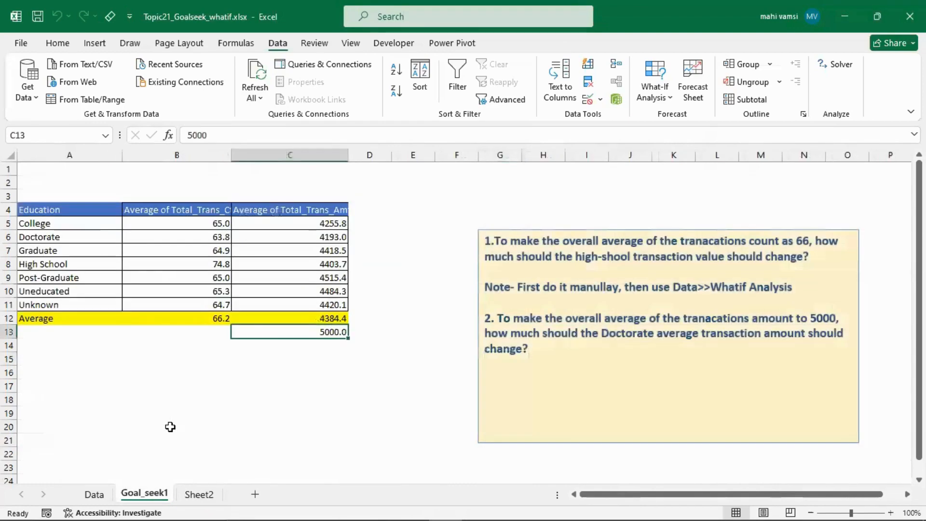
click(198, 494)
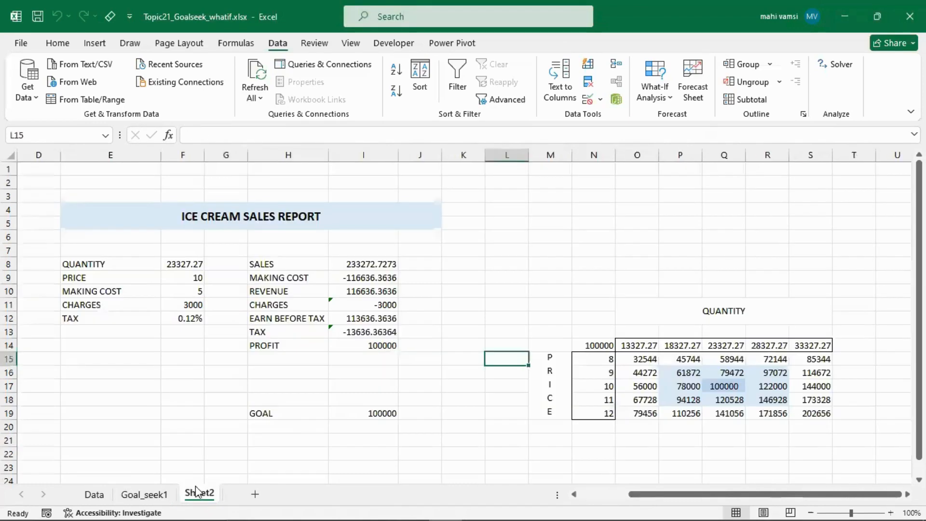
click(344, 413)
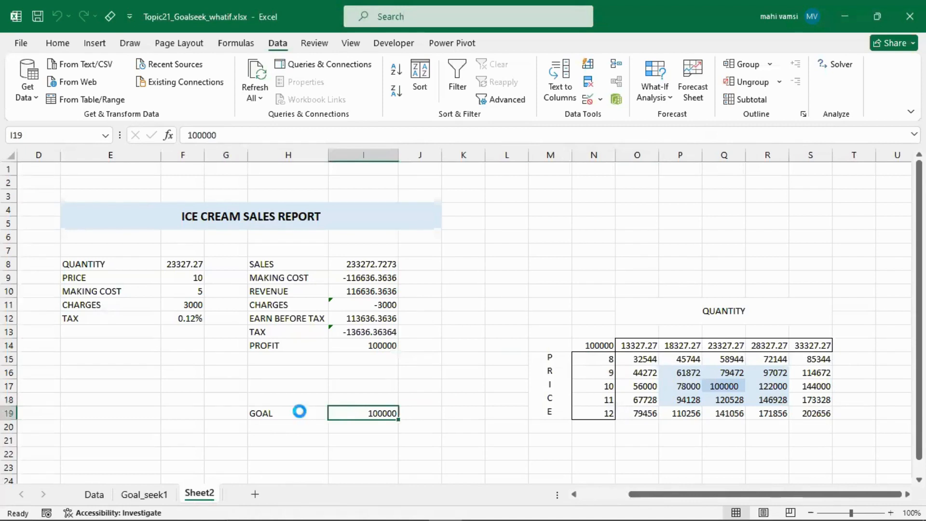
click(466, 305)
- Delete the data table's profits from O15:S19, keeping the price and quantity headings and the cell fills
drag(632, 361, 800, 413)
key(Delete)
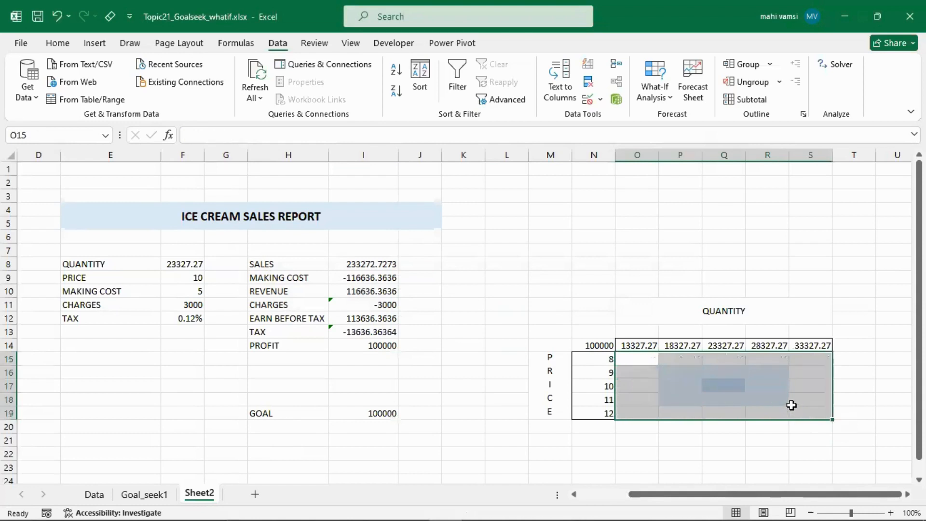
click(623, 306)
click(611, 275)
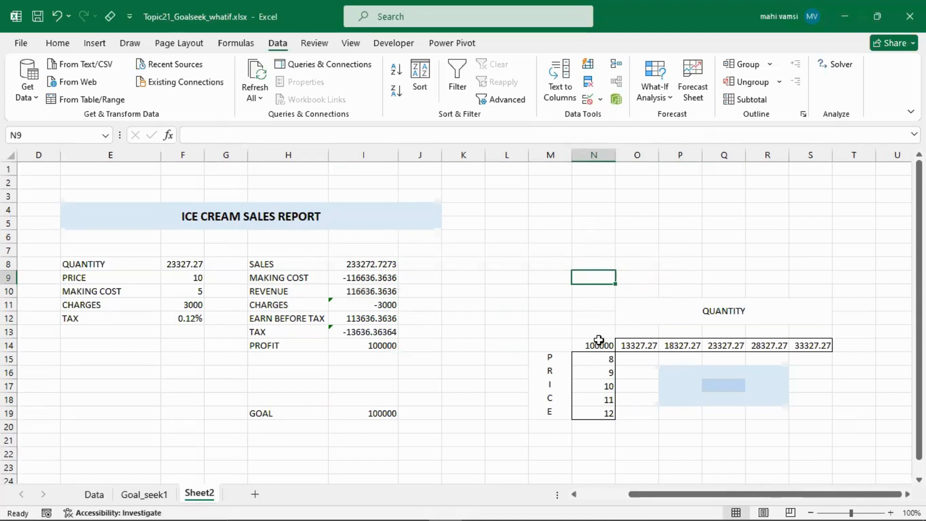
- Paste the profit from I14 as a value only into Q17, where price 10 meets quantity 23327.27
click(604, 388)
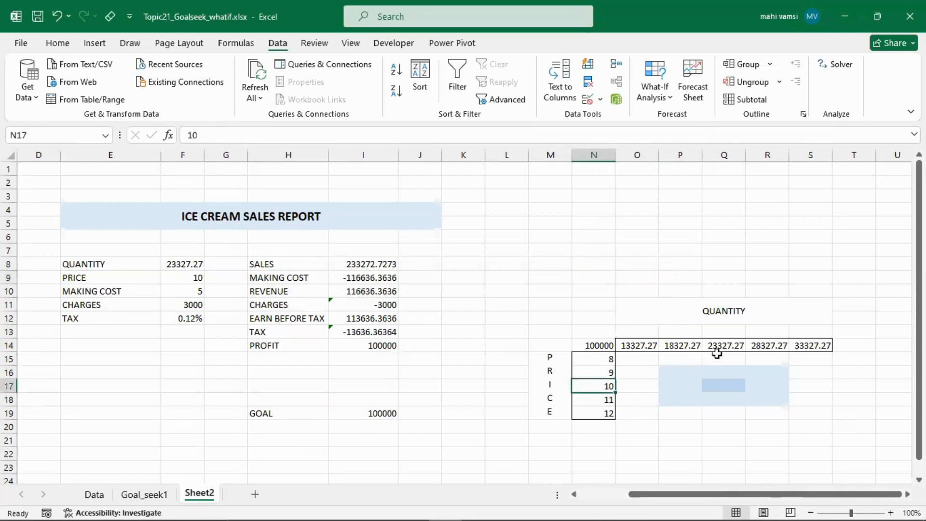
click(717, 347)
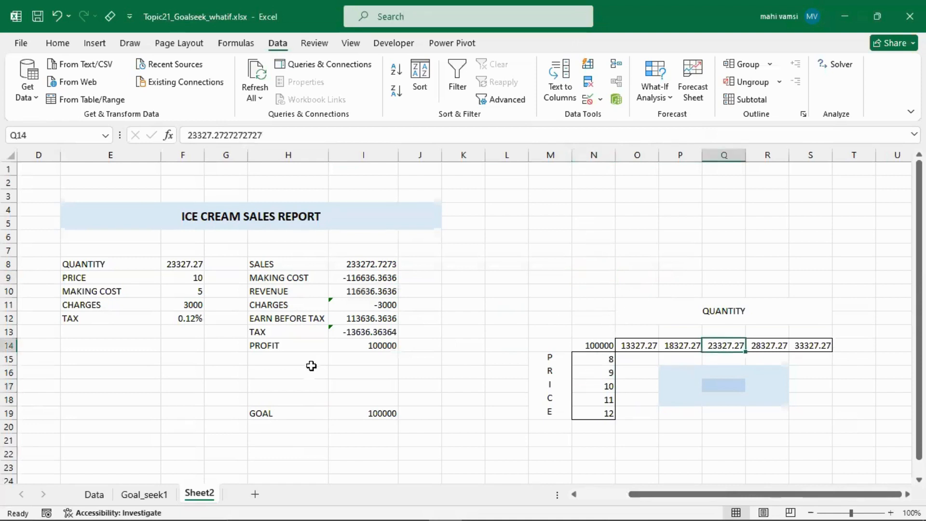
click(371, 347)
key(ctrl+c)
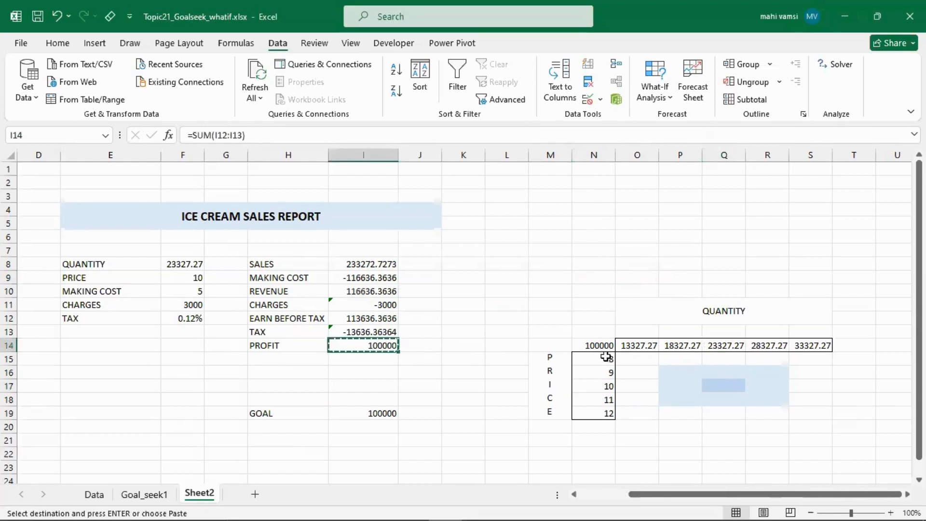
click(710, 383)
key(ctrl+v)
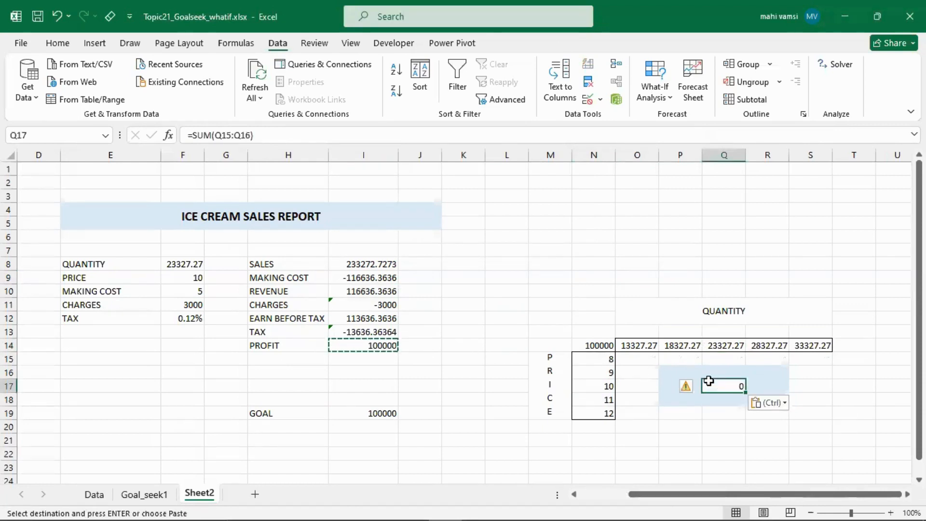
click(775, 403)
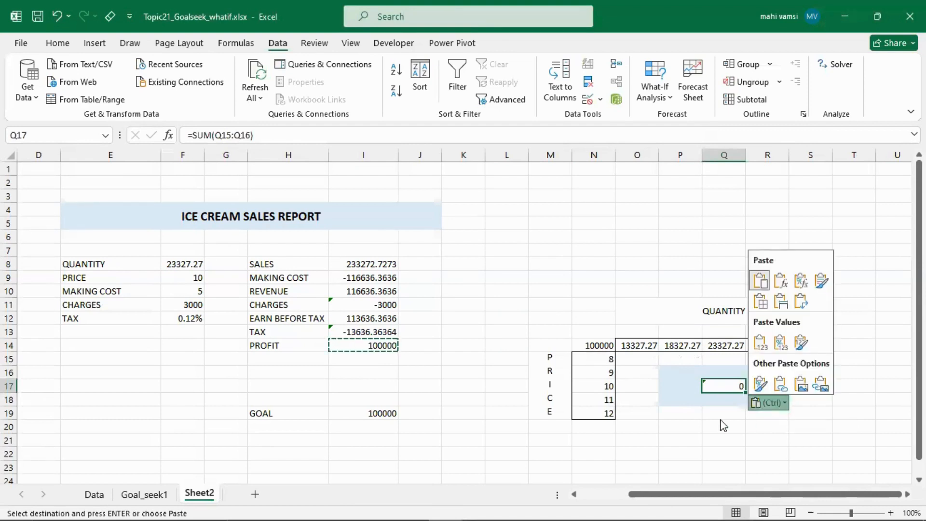
click(761, 342)
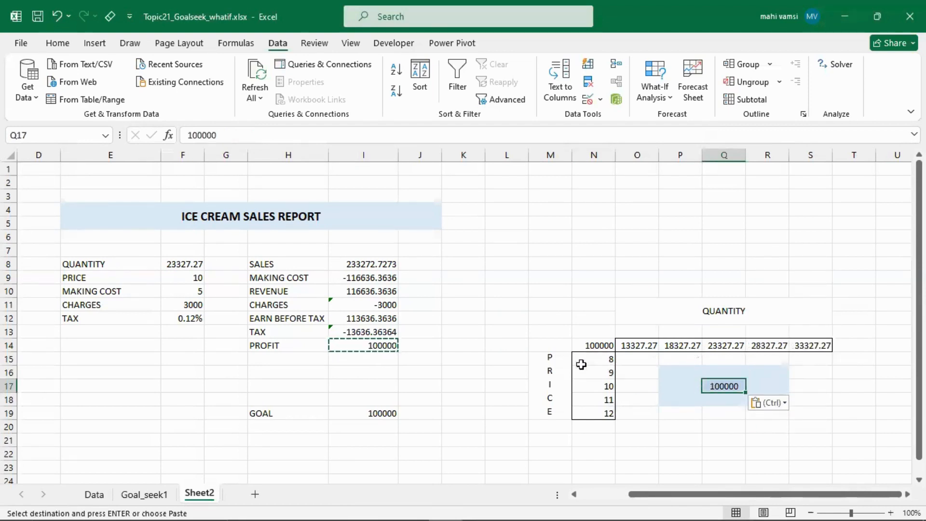
- Recreate the two-variable data table on N14:S19 with quantity cell F8 as row input and price cell F9 as column input
click(562, 306)
drag(597, 347, 833, 418)
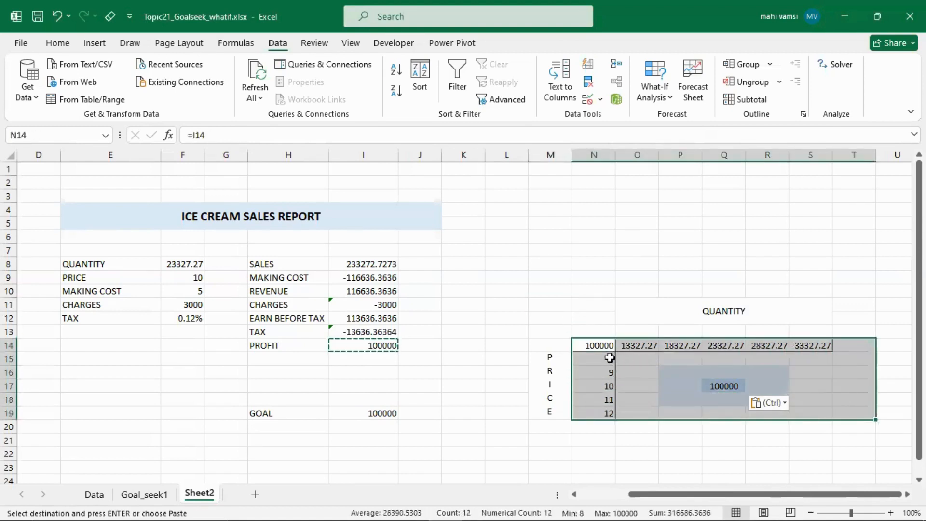
drag(590, 348, 806, 408)
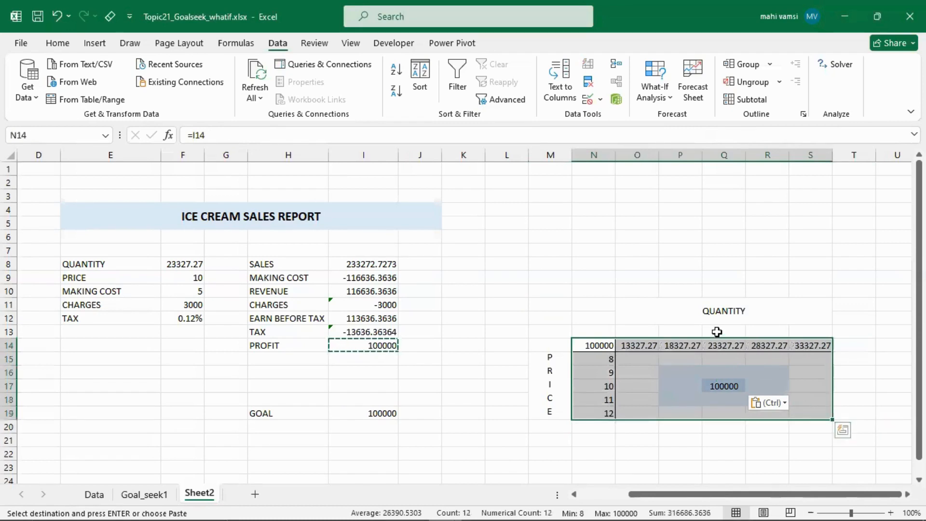
click(646, 99)
click(690, 157)
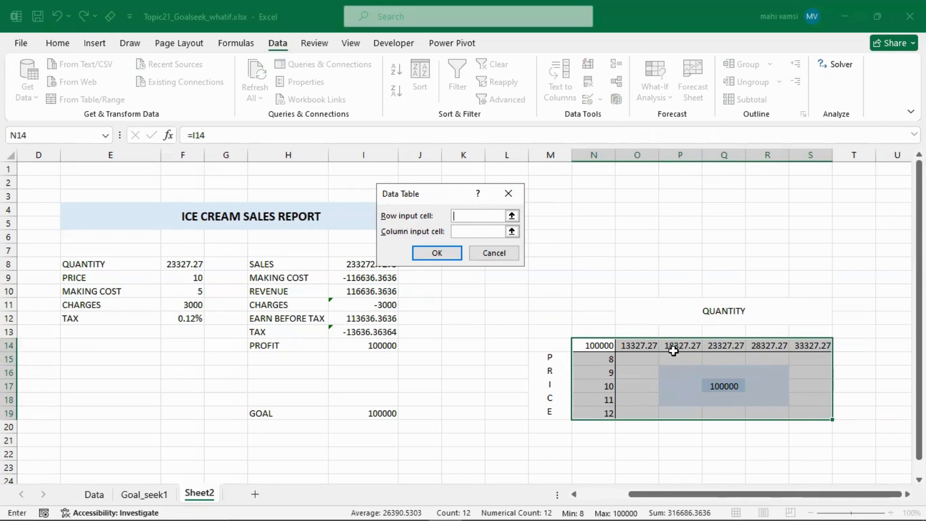
click(512, 216)
click(174, 262)
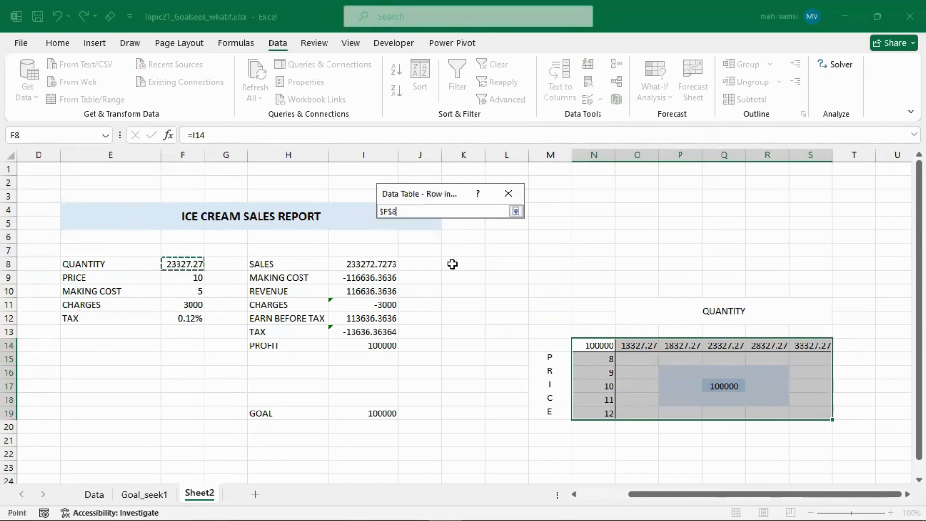
click(515, 211)
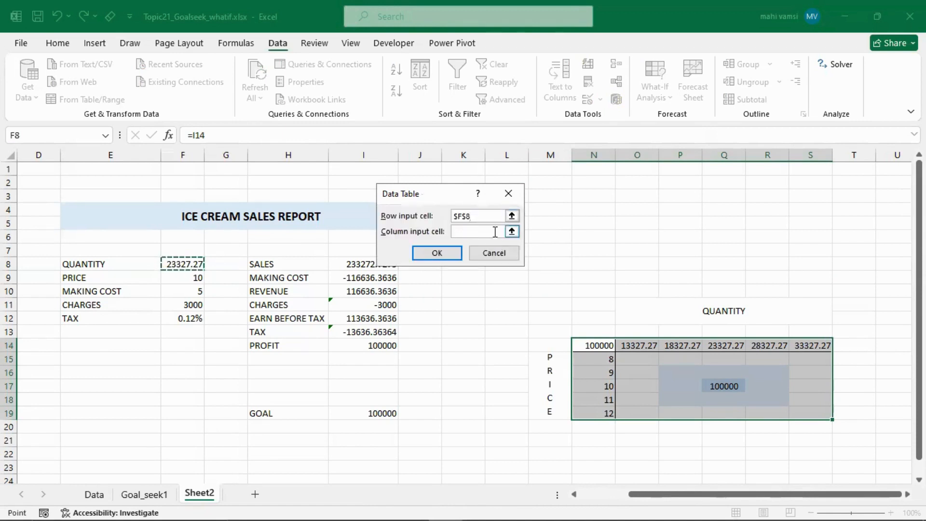
click(512, 232)
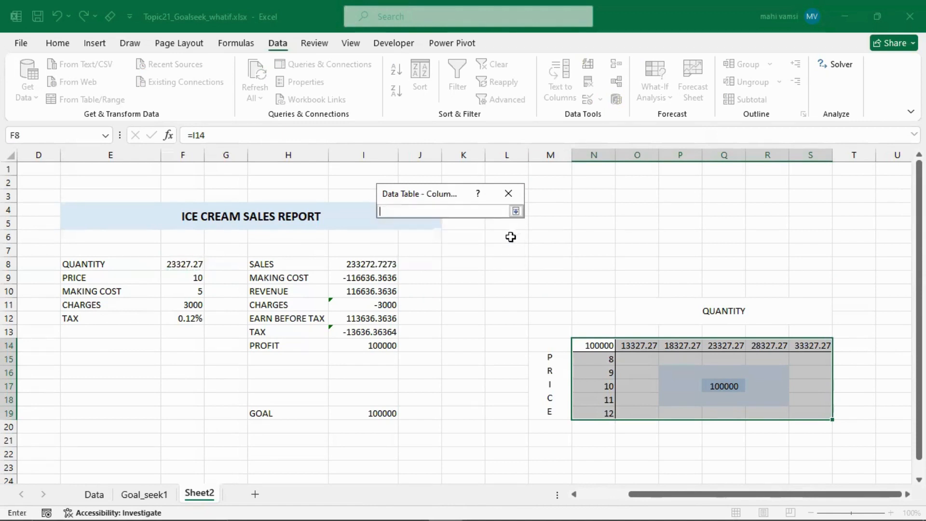
click(179, 275)
click(516, 211)
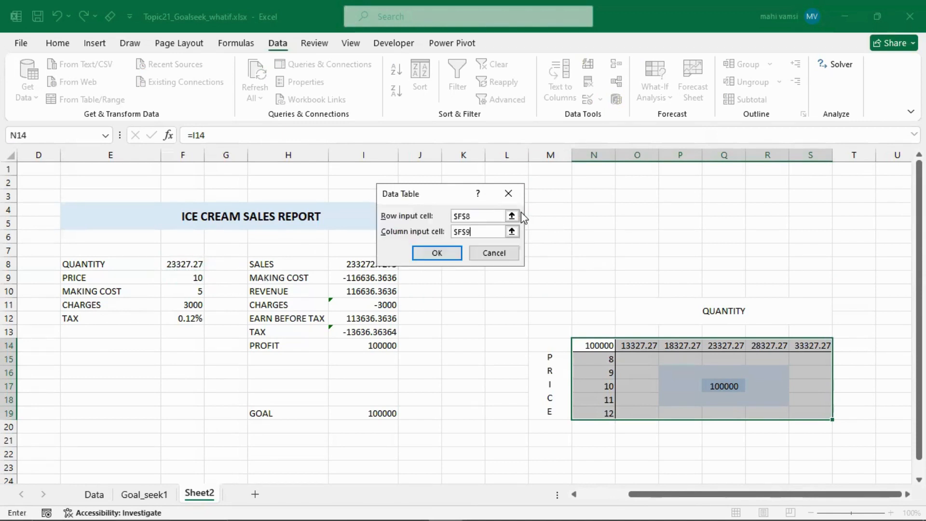
click(446, 254)
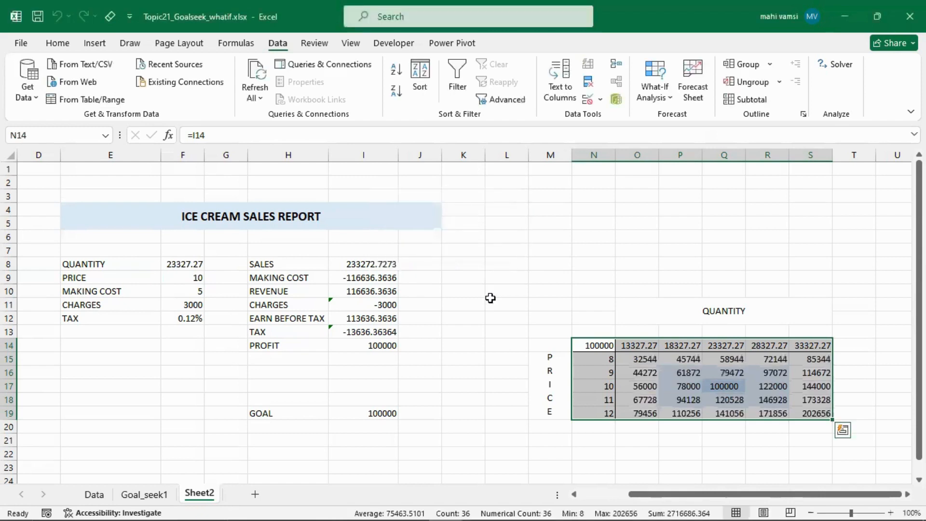
click(722, 387)
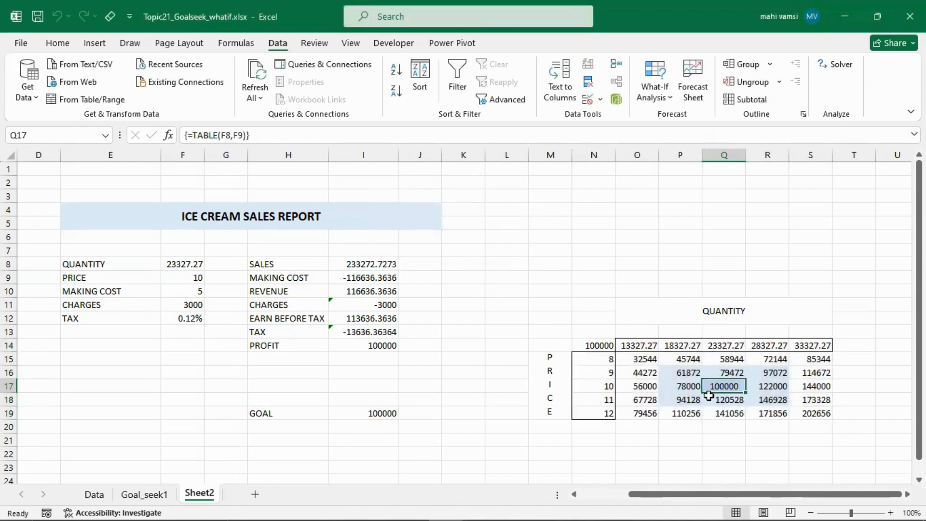
- Center the profits in O15:S19 horizontally and align them to the middle vertically
drag(638, 358, 803, 413)
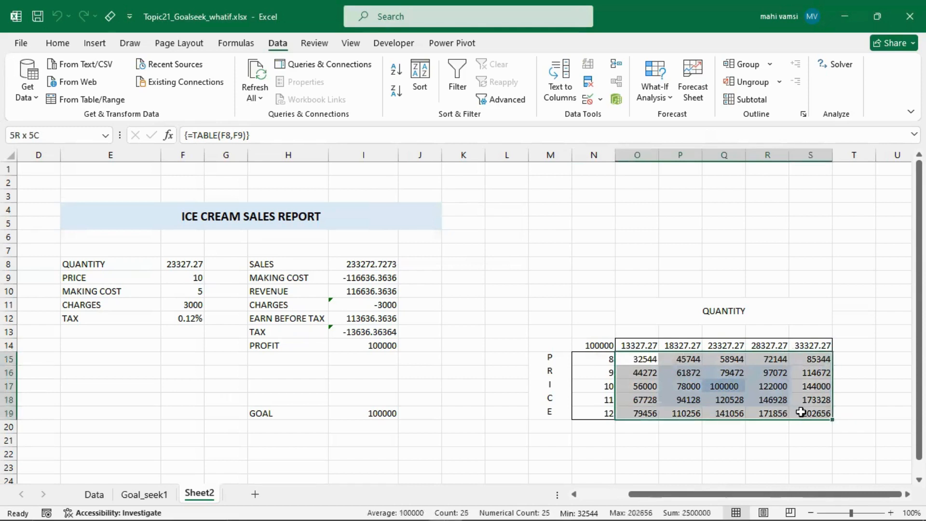
click(57, 43)
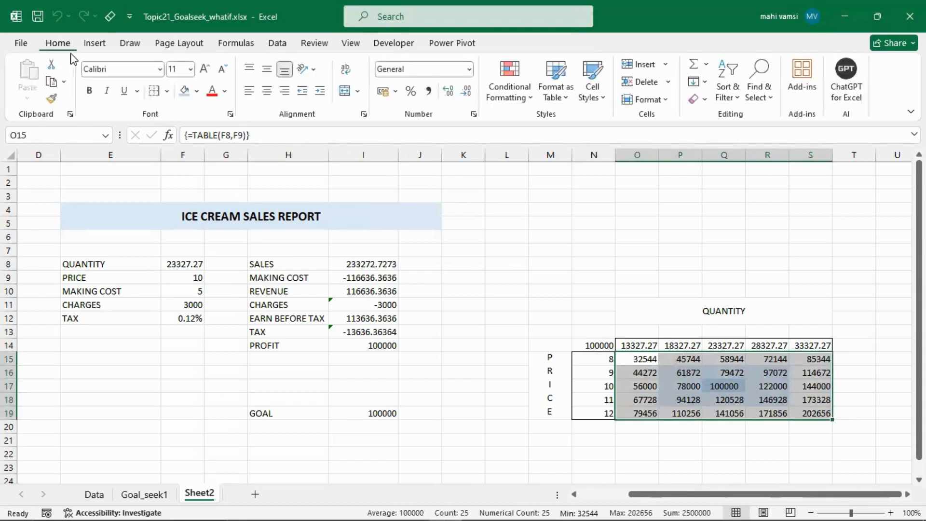
click(266, 90)
click(266, 69)
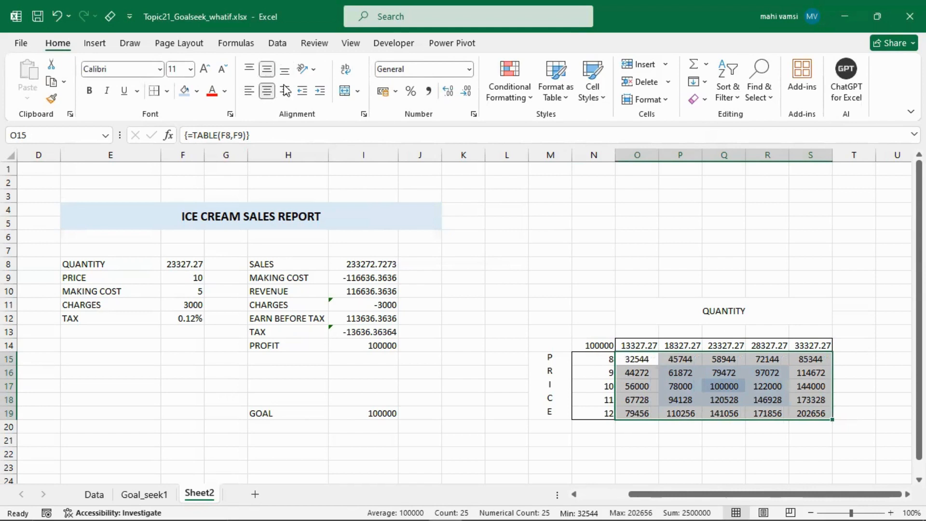
click(628, 261)
- Trace the grid's profits for price 10 at quantity 23327.27 and for price 11 at quantity 33327.27
drag(588, 388, 708, 391)
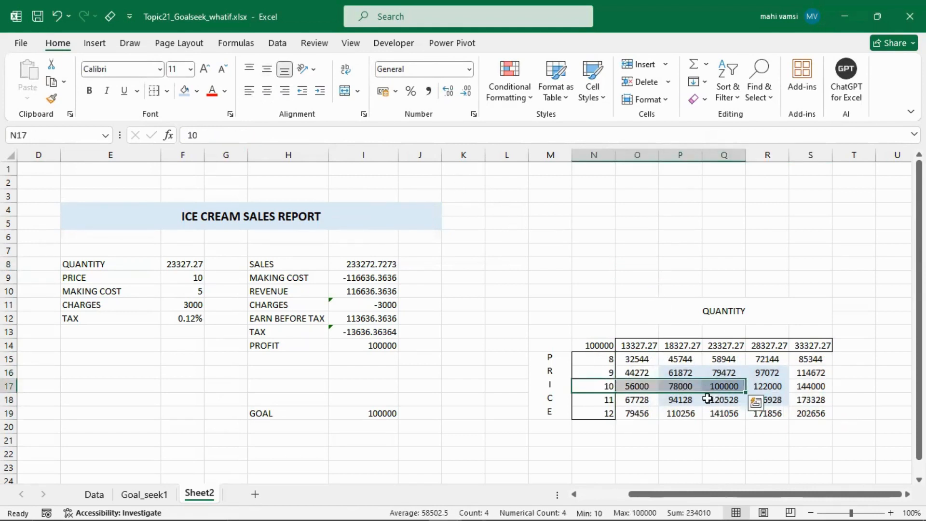
drag(722, 346, 728, 387)
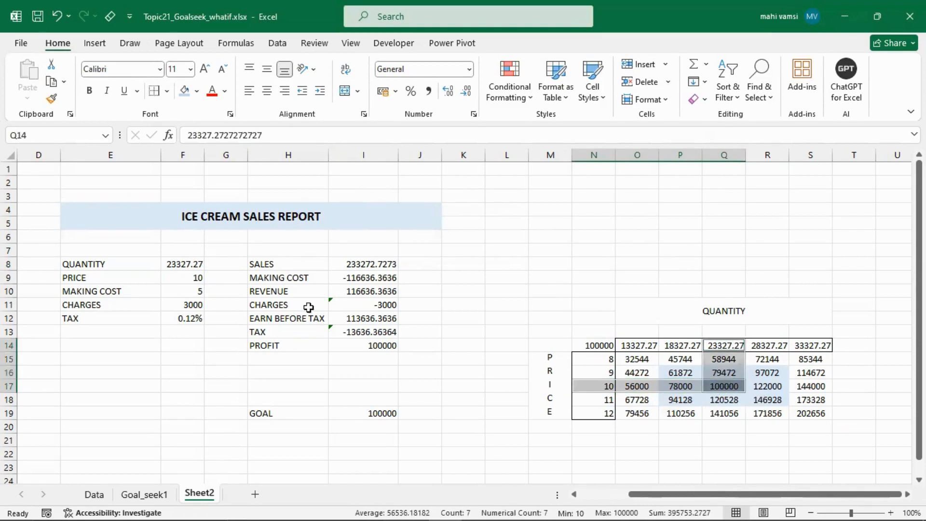
click(593, 402)
drag(631, 343, 802, 400)
drag(808, 345, 812, 393)
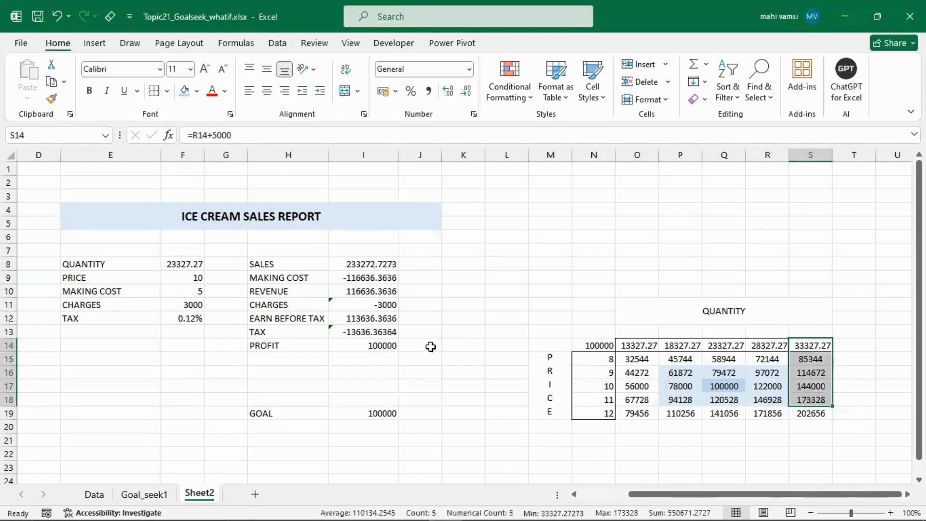